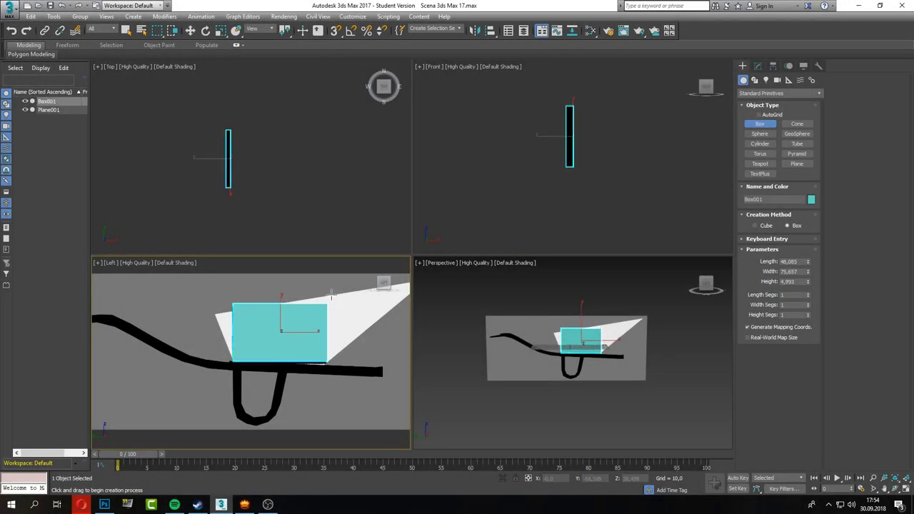
Finish the box and align it to the reference plane Plane001
{"action": "left_click", "coordinate": [302, 393]}
{"action": "right_click", "coordinate": [303, 394]}
{"action": "left_click", "coordinate": [303, 393]}
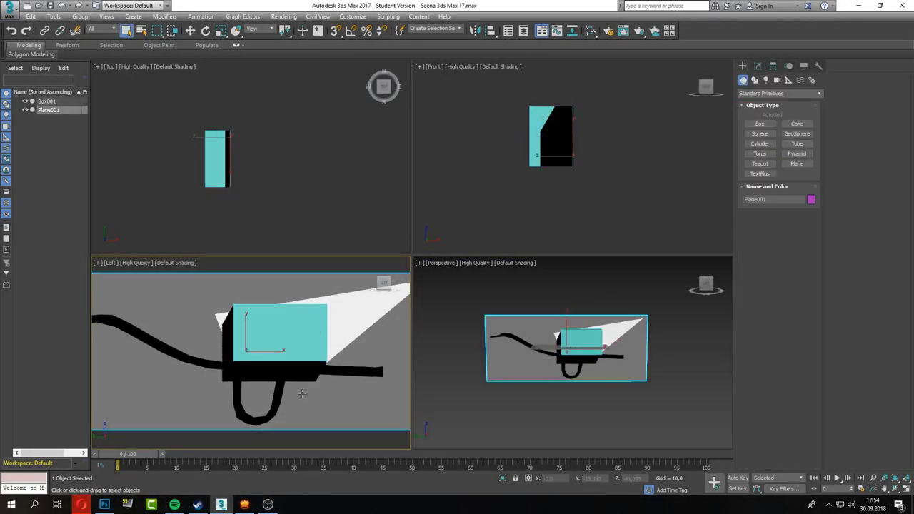
{"action": "left_click", "coordinate": [561, 153]}
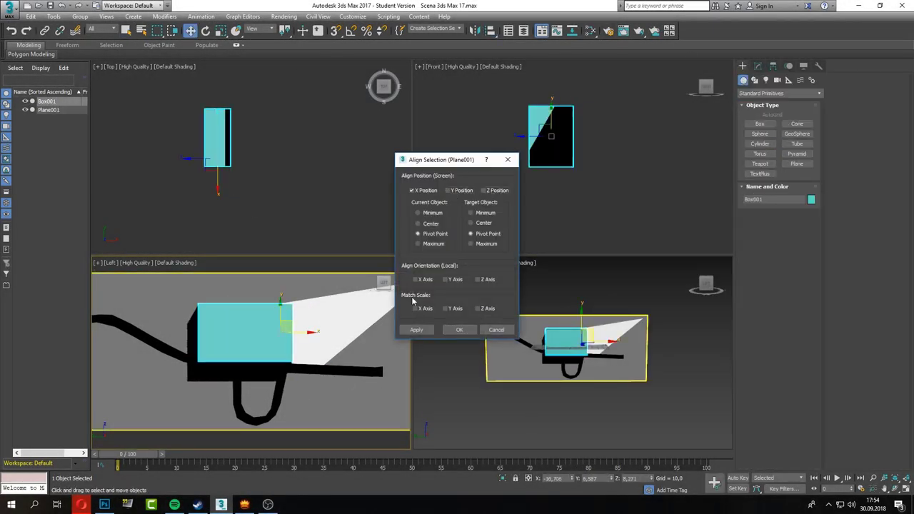
{"action": "left_click", "coordinate": [453, 300]}
{"action": "scroll", "coordinate": [260, 330], "scroll_direction": "up", "scroll_amount": 2}
{"action": "scroll", "coordinate": [323, 426], "scroll_direction": "up", "scroll_amount": 1}
Turn on See-Through for the box in Object Properties
{"action": "right_click", "coordinate": [324, 427]}
{"action": "left_click", "coordinate": [342, 492]}
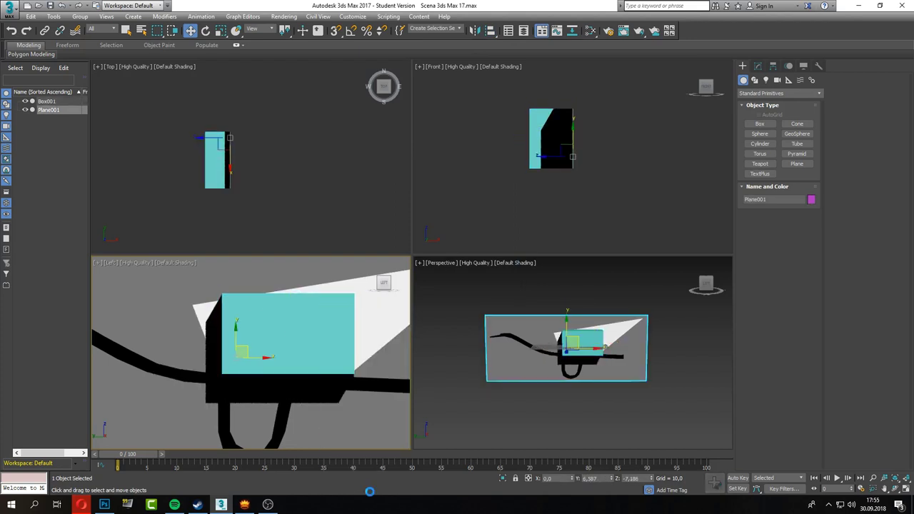
{"action": "left_click", "coordinate": [373, 263]}
{"action": "left_click", "coordinate": [489, 387]}
Maximize the side view, frame the box and convert it to Editable Poly
{"action": "key", "text": "alt+w"}
{"action": "left_click", "coordinate": [358, 300]}
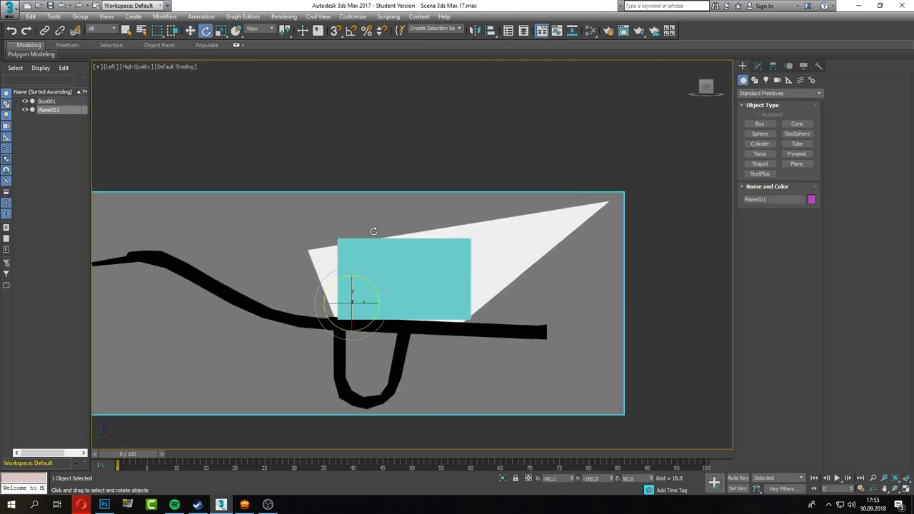
{"action": "key", "text": "z"}
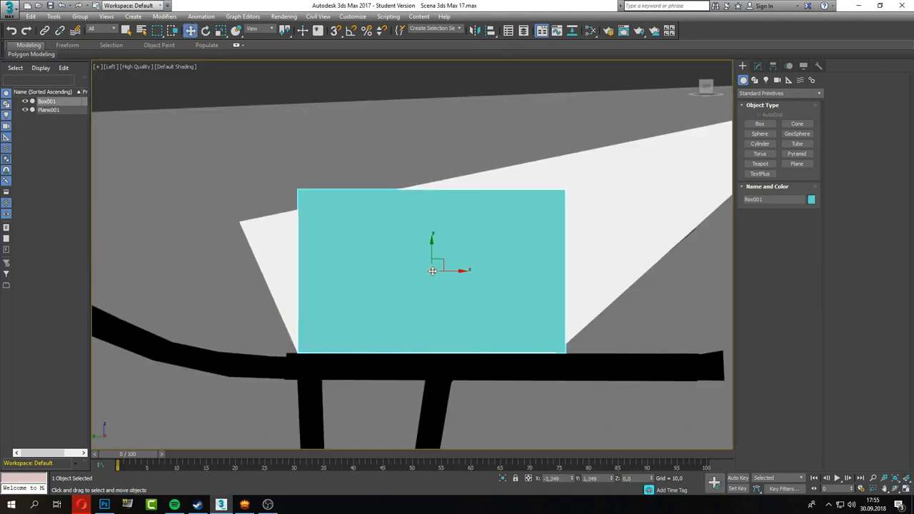
{"action": "left_click", "coordinate": [758, 66]}
{"action": "right_click", "coordinate": [771, 106]}
{"action": "left_click", "coordinate": [811, 151]}
Move the box's corner vertices onto the tub reference outline
{"action": "key", "text": "1"}
{"action": "left_click_drag", "start_coordinate": [550, 178], "coordinate": [606, 403]}
{"action": "scroll", "coordinate": [605, 403], "scroll_direction": "up", "scroll_amount": 1}
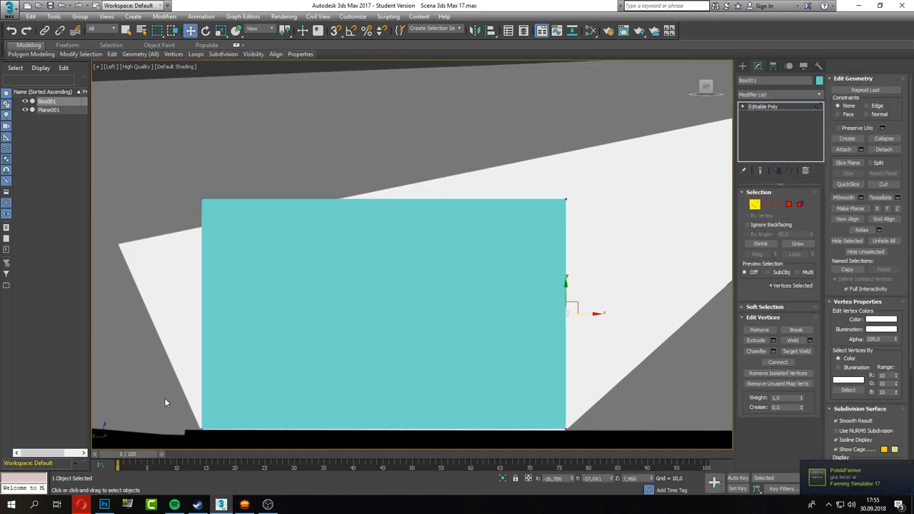
{"action": "left_click_drag", "start_coordinate": [193, 190], "coordinate": [212, 207]}
{"action": "left_click_drag", "start_coordinate": [202, 199], "coordinate": [123, 245]}
{"action": "scroll", "coordinate": [118, 246], "scroll_direction": "down", "scroll_amount": 5}
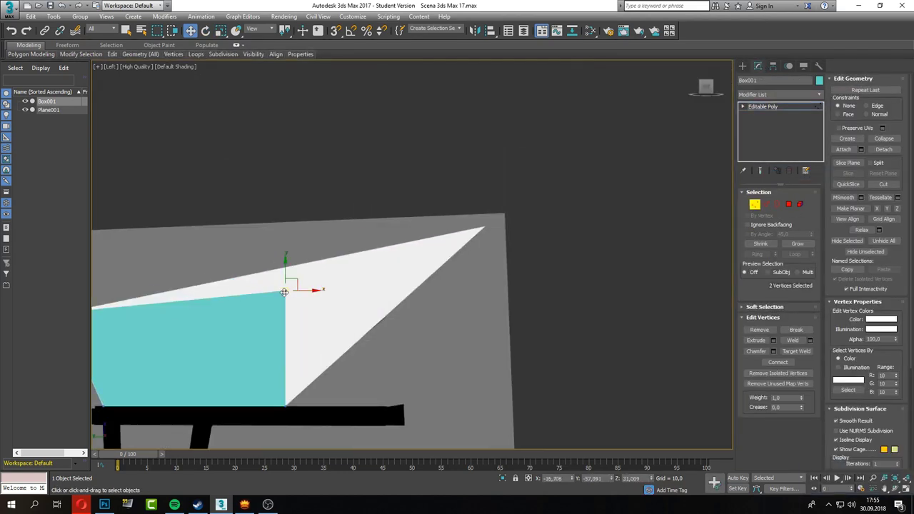
{"action": "scroll", "coordinate": [671, 343], "scroll_direction": "down", "scroll_amount": 3}
{"action": "left_click", "coordinate": [905, 490]}
Scale the box wider along X in the perspective view
{"action": "left_click", "coordinate": [906, 490]}
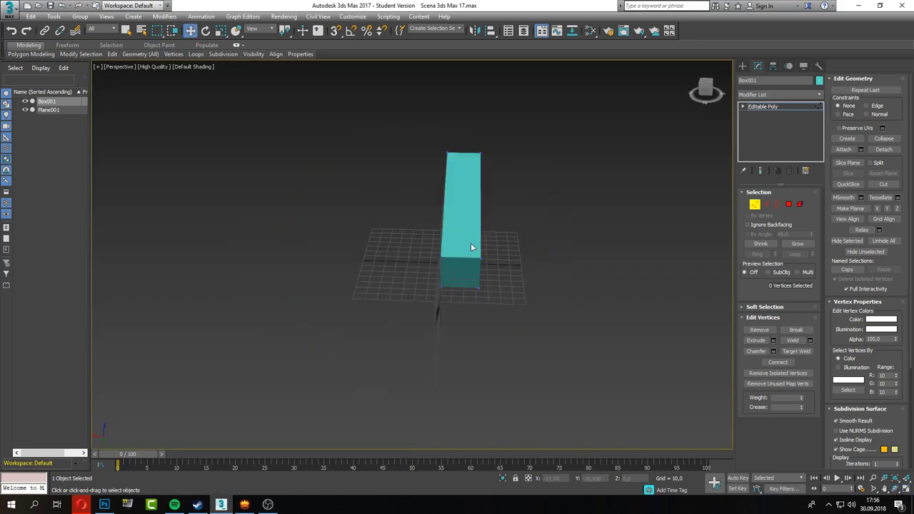
{"action": "mouse_move", "coordinate": [470, 243]}
{"action": "middle_mouse_down", "text": "alt"}
{"action": "mouse_move", "coordinate": [470, 98]}
{"action": "mouse_move", "coordinate": [457, 460]}
{"action": "mouse_move", "coordinate": [260, 51]}
{"action": "middle_mouse_up", "text": "alt"}
{"action": "key", "text": "r"}
{"action": "left_click_drag", "start_coordinate": [348, 277], "coordinate": [362, 278]}
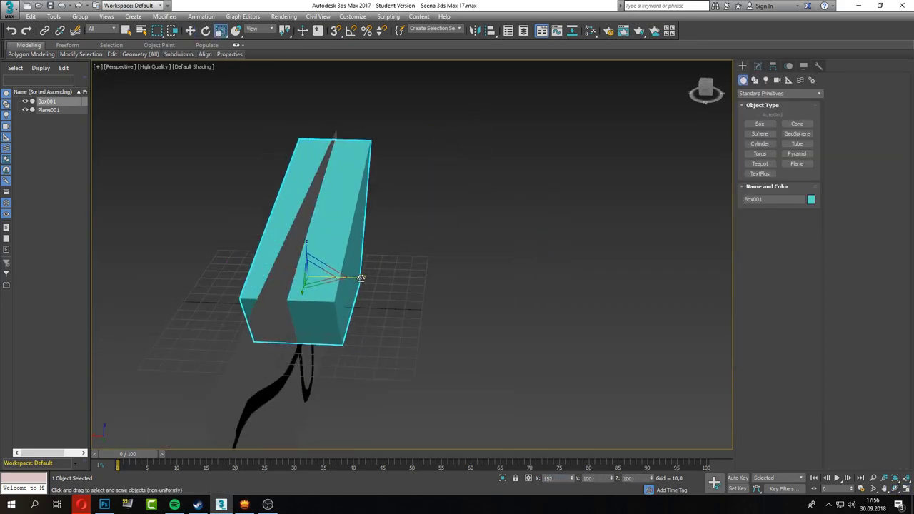
{"action": "mouse_move", "coordinate": [428, 285]}
{"action": "middle_mouse_down", "text": "alt"}
{"action": "mouse_move", "coordinate": [386, 214]}
{"action": "mouse_move", "coordinate": [338, 272]}
{"action": "mouse_move", "coordinate": [310, 259]}
{"action": "mouse_move", "coordinate": [486, 331]}
{"action": "mouse_move", "coordinate": [352, 274]}
{"action": "middle_mouse_up", "text": "alt"}
{"action": "key", "text": "r"}
{"action": "left_click", "coordinate": [357, 286]}
{"action": "scroll", "coordinate": [383, 280], "scroll_direction": "up", "scroll_amount": 3}
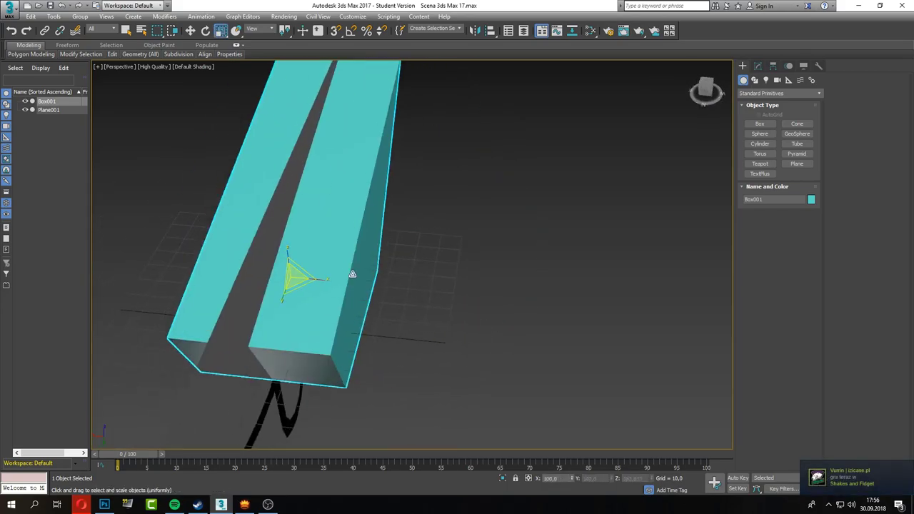
Draw a second plane in the Left view and convert it to Editable Poly
{"action": "key", "text": "alt+w"}
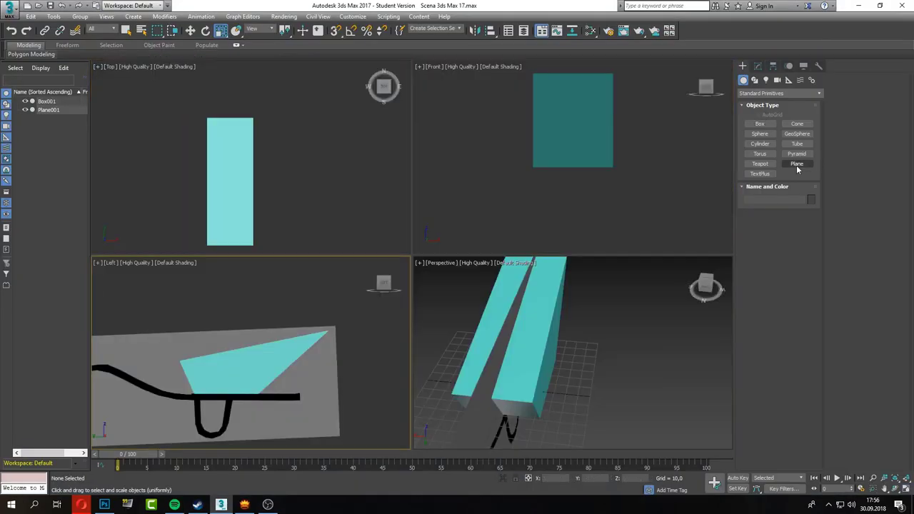
{"action": "left_click", "coordinate": [797, 164]}
{"action": "left_click_drag", "start_coordinate": [230, 319], "coordinate": [387, 428]}
{"action": "left_click", "coordinate": [758, 66]}
{"action": "right_click", "coordinate": [763, 107]}
{"action": "left_click", "coordinate": [786, 177]}
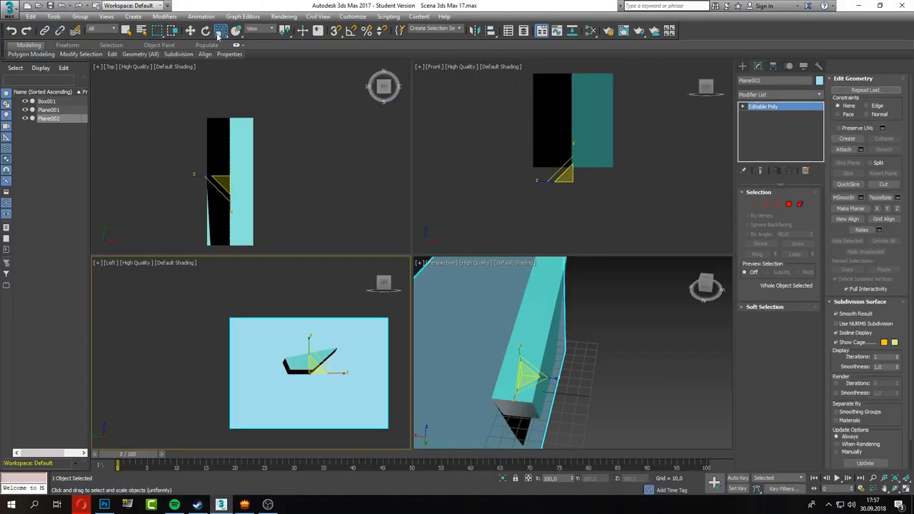
{"action": "key", "text": "1"}
{"action": "left_click", "coordinate": [387, 428]}
Shift the box to the right in the top view
{"action": "key", "text": "alt+w"}
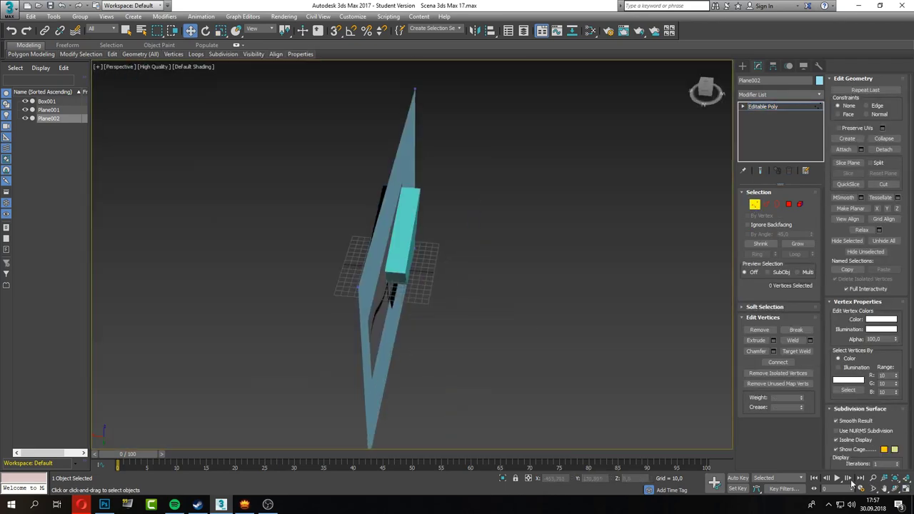
{"action": "middle_click_drag", "start_coordinate": [339, 394], "coordinate": [461, 182], "text": "alt"}
{"action": "key", "text": "r"}
{"action": "key", "text": "w"}
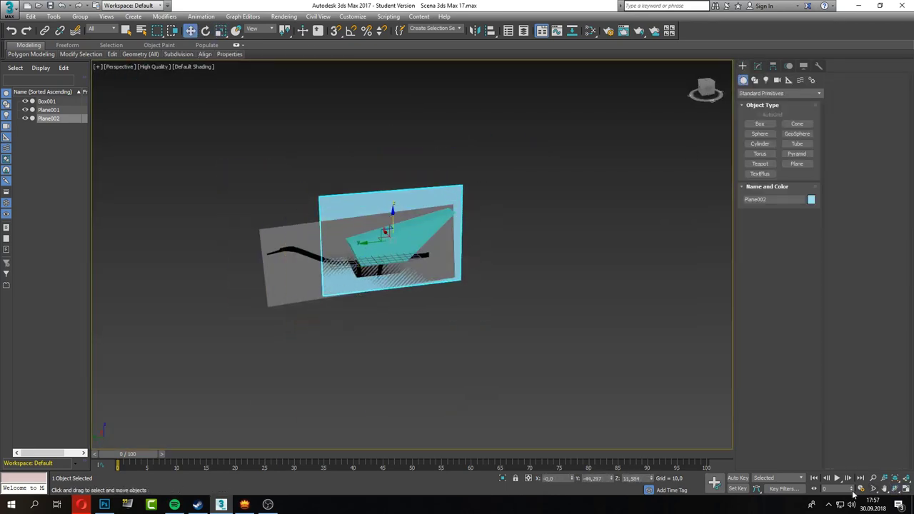
{"action": "key", "text": "alt+w"}
{"action": "key", "text": "alt+w"}
{"action": "left_click", "coordinate": [398, 188]}
{"action": "left_click_drag", "start_coordinate": [398, 188], "coordinate": [441, 195]}
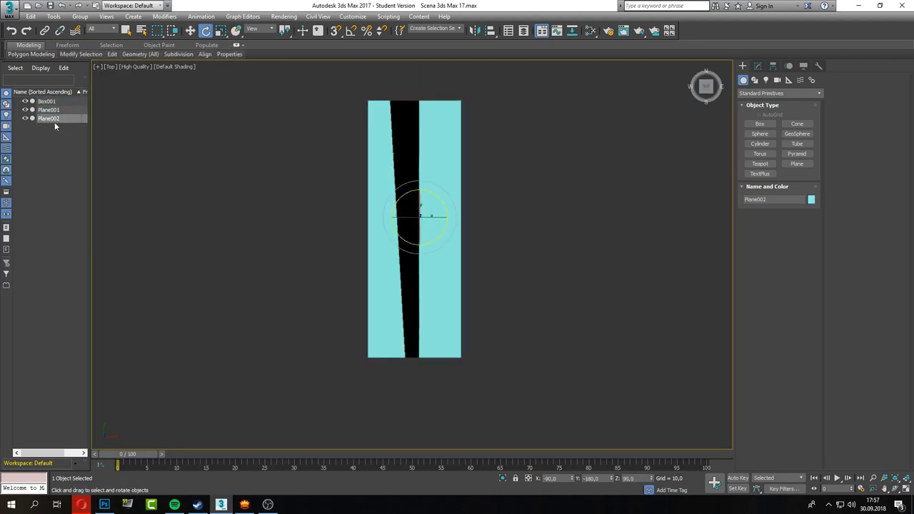
{"action": "left_click", "coordinate": [189, 34]}
Rotate the second plane with angle snap so it cuts diagonally through the box
{"action": "key", "text": "alt+w"}
{"action": "key", "text": "alt+w"}
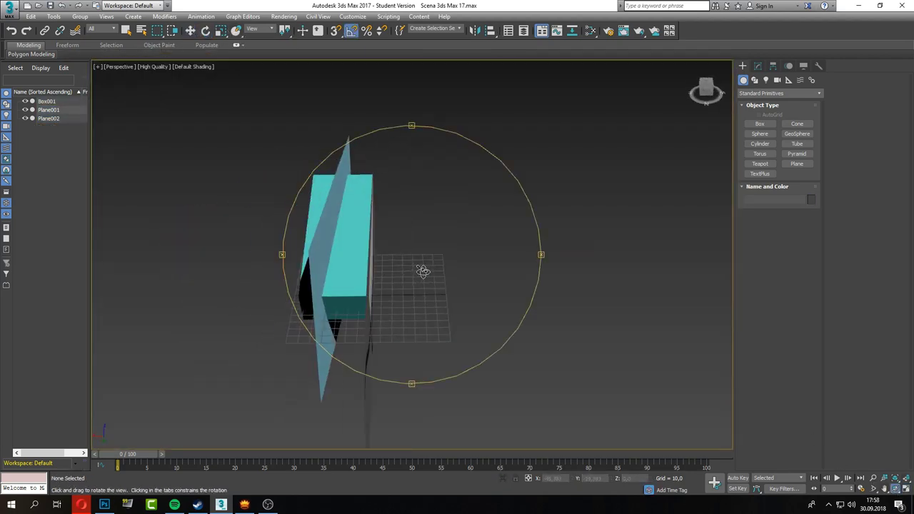
{"action": "mouse_move", "coordinate": [421, 271]}
{"action": "middle_mouse_down", "text": "alt"}
{"action": "mouse_move", "coordinate": [397, 262]}
{"action": "mouse_move", "coordinate": [400, 216]}
{"action": "mouse_move", "coordinate": [606, 247]}
{"action": "mouse_move", "coordinate": [557, 218]}
{"action": "middle_mouse_up", "text": "alt"}
{"action": "left_click", "coordinate": [397, 263]}
{"action": "left_click", "coordinate": [400, 216], "text": "ctrl"}
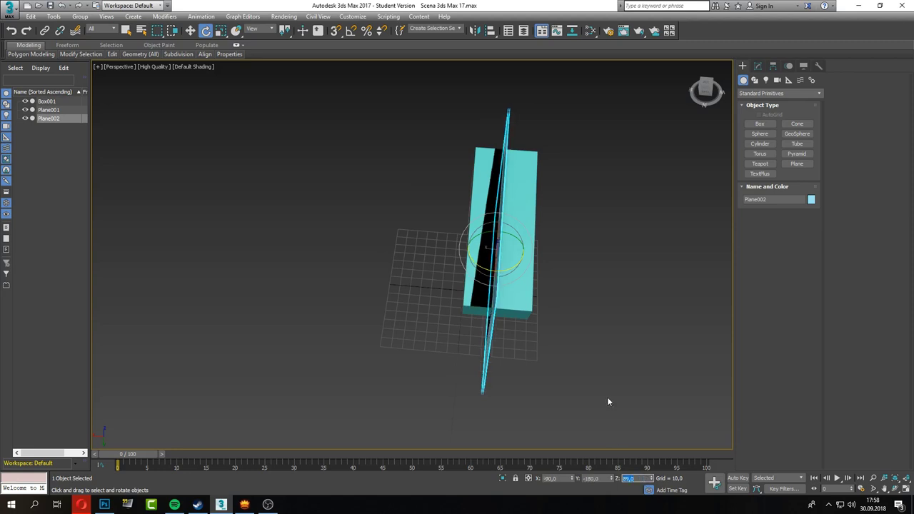
{"action": "mouse_move", "coordinate": [608, 402]}
{"action": "middle_mouse_down", "text": "alt"}
{"action": "mouse_move", "coordinate": [530, 310]}
{"action": "mouse_move", "coordinate": [495, 323]}
{"action": "middle_mouse_up", "text": "alt"}
{"action": "key", "text": "a"}
{"action": "middle_click_drag", "start_coordinate": [594, 284], "coordinate": [439, 270], "text": "alt"}
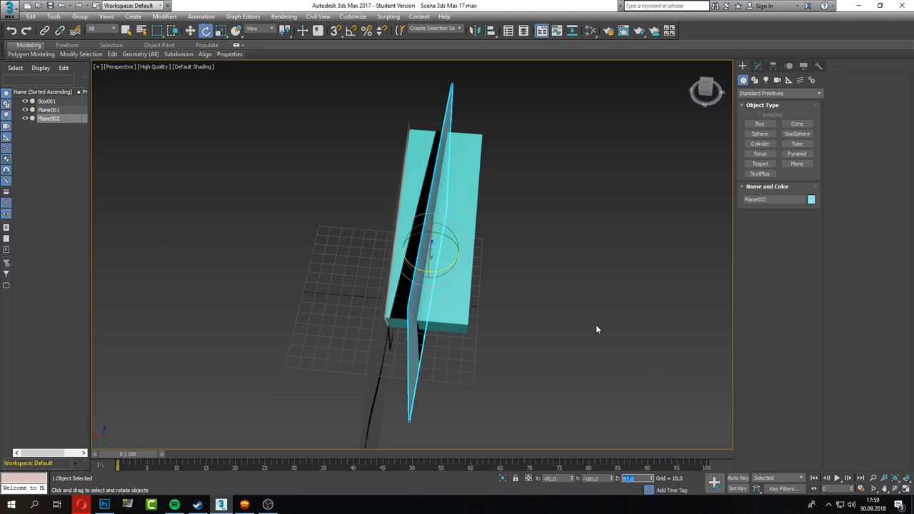
{"action": "mouse_move", "coordinate": [597, 329]}
{"action": "middle_mouse_down", "text": "alt"}
{"action": "mouse_move", "coordinate": [675, 424]}
{"action": "mouse_move", "coordinate": [520, 216]}
{"action": "mouse_move", "coordinate": [514, 259]}
{"action": "middle_mouse_up", "text": "alt"}
{"action": "key", "text": "alt+w"}
{"action": "key", "text": "alt+w"}
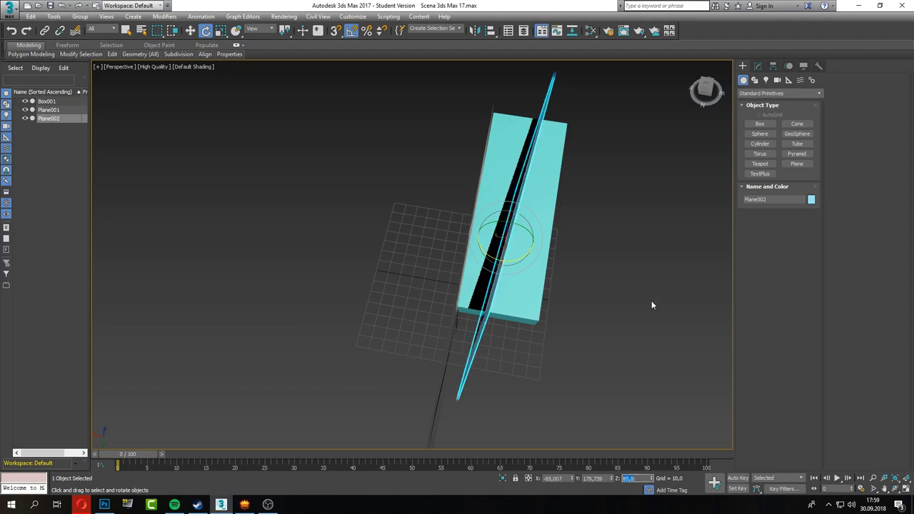
{"action": "key", "text": "shift+z"}
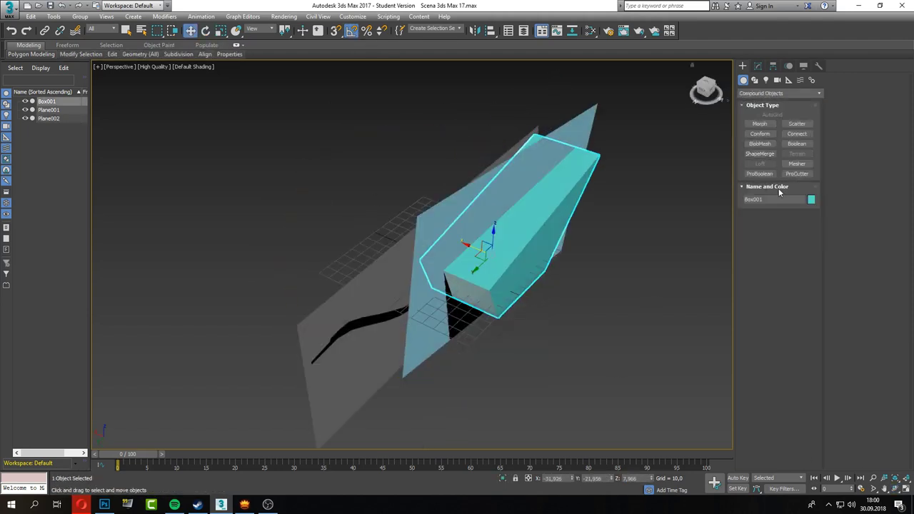
Try a ProBoolean subtraction of the second plane from the box, then undo it
{"action": "left_click", "coordinate": [760, 174]}
{"action": "left_click", "coordinate": [777, 225]}
{"action": "left_click", "coordinate": [457, 314]}
{"action": "middle_click_drag", "start_coordinate": [457, 314], "coordinate": [500, 312], "text": "alt"}
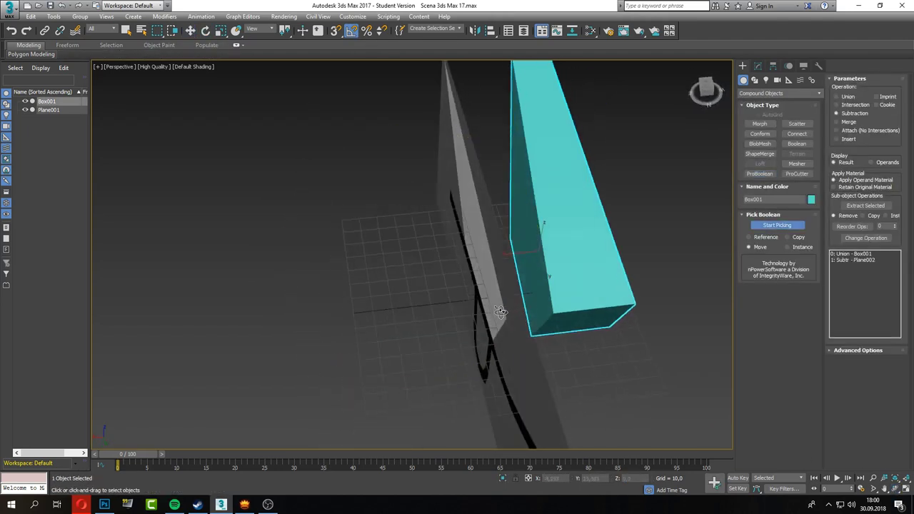
{"action": "key", "text": "ctrl+z"}
Try a ProBoolean Intersection with the plane, then undo back to the tapered box
{"action": "left_click", "coordinate": [786, 226]}
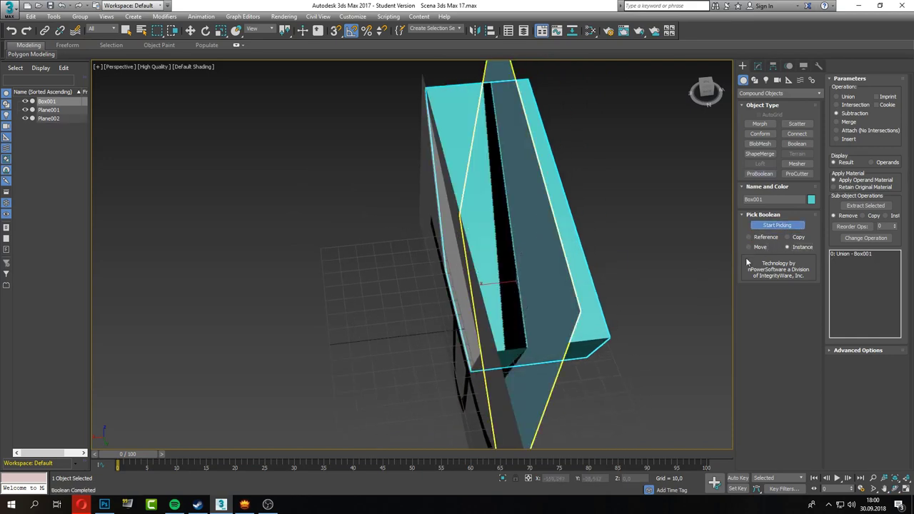
{"action": "left_click", "coordinate": [850, 105]}
{"action": "left_click", "coordinate": [550, 400]}
{"action": "key", "text": "w"}
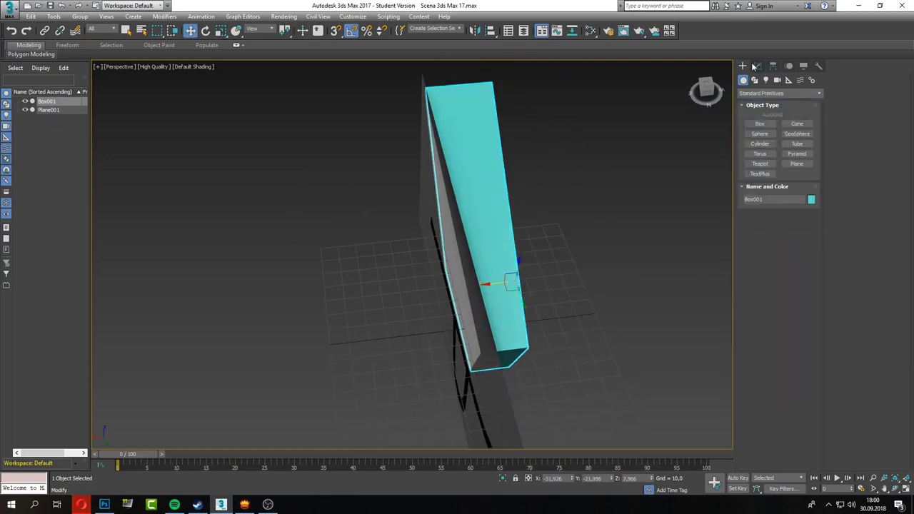
{"action": "key", "text": "ctrl+z"}
{"action": "left_click", "coordinate": [48, 109]}
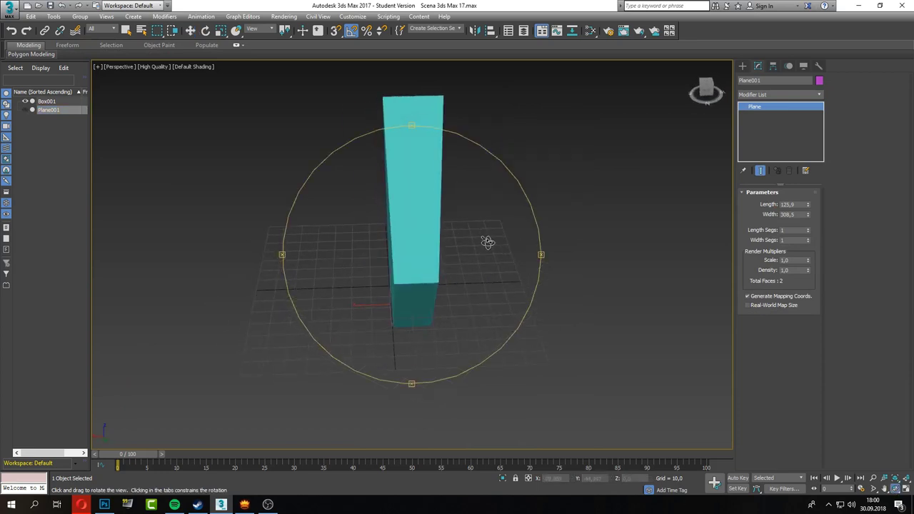
{"action": "middle_click_drag", "start_coordinate": [485, 241], "coordinate": [443, 249], "text": "alt"}
{"action": "key", "text": "ctrl+z"}
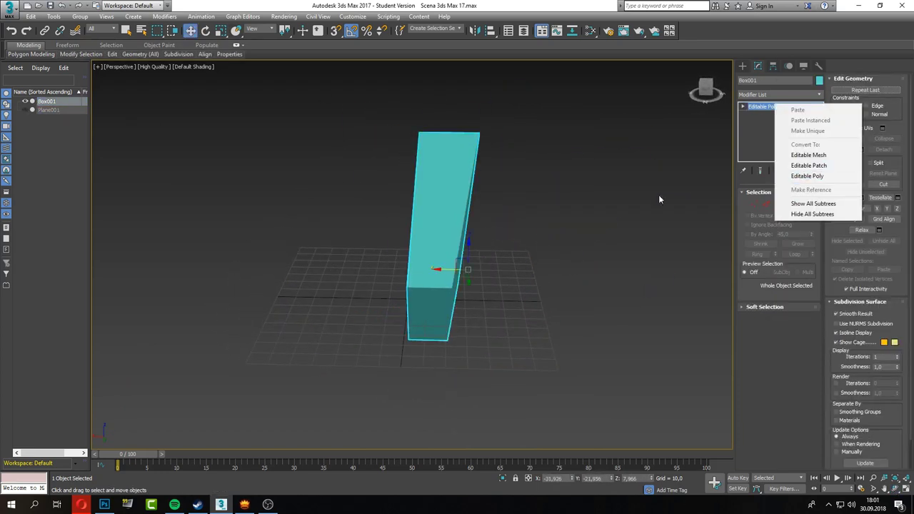
Center the pivot, clone the box at X offset 28, and attach the original to Box002
{"action": "left_click", "coordinate": [772, 66]}
{"action": "left_click", "coordinate": [780, 131]}
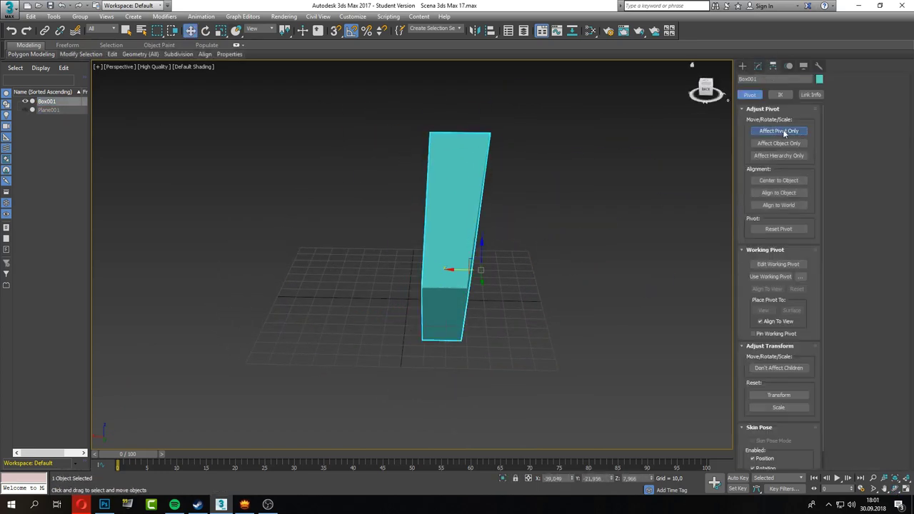
{"action": "left_click", "coordinate": [793, 182]}
{"action": "key", "text": "ctrl+v"}
{"action": "left_click", "coordinate": [433, 317]}
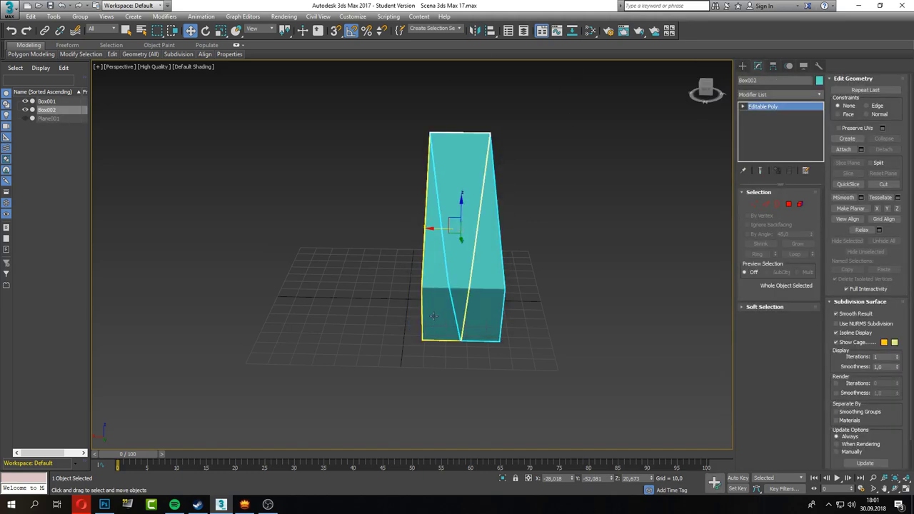
{"action": "type", "text": "28"}
{"action": "key", "text": "Return"}
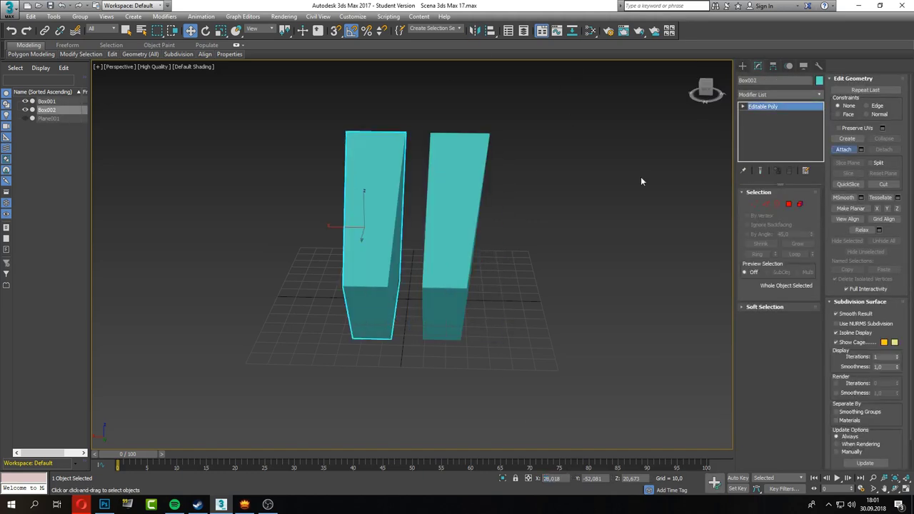
{"action": "left_click", "coordinate": [789, 205]}
{"action": "scroll", "coordinate": [492, 288], "scroll_direction": "up", "scroll_amount": 5}
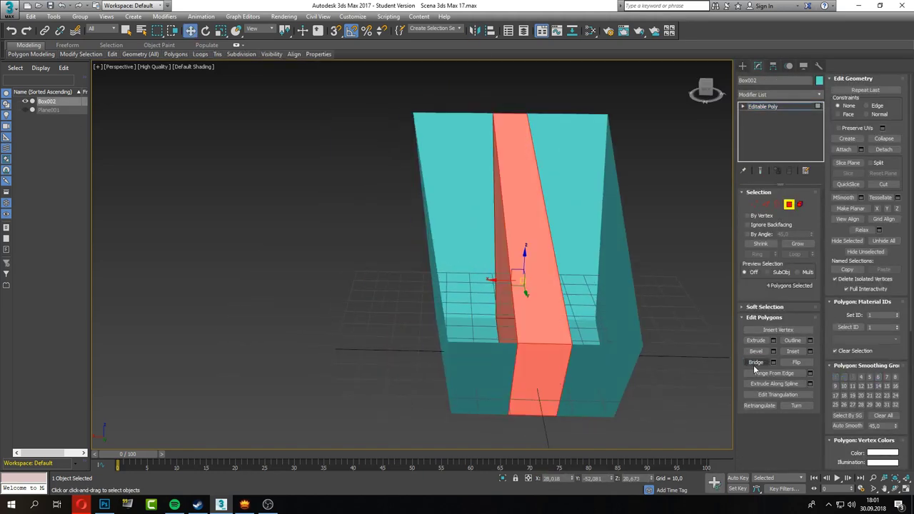
Show edged faces and select vertices, then three faces, of the tub
{"action": "left_click", "coordinate": [193, 66]}
{"action": "left_click", "coordinate": [221, 163]}
{"action": "left_click", "coordinate": [756, 204]}
{"action": "mouse_move", "coordinate": [516, 411]}
{"action": "middle_mouse_down"}
{"action": "mouse_move", "coordinate": [495, 285]}
{"action": "mouse_move", "coordinate": [424, 207]}
{"action": "mouse_move", "coordinate": [449, 348]}
{"action": "mouse_move", "coordinate": [463, 237]}
{"action": "mouse_move", "coordinate": [412, 232]}
{"action": "mouse_move", "coordinate": [469, 249]}
{"action": "middle_mouse_up"}
{"action": "left_click_drag", "start_coordinate": [279, 127], "coordinate": [383, 411]}
{"action": "mouse_move", "coordinate": [383, 411]}
{"action": "middle_mouse_down", "text": "alt"}
{"action": "mouse_move", "coordinate": [420, 326]}
{"action": "mouse_move", "coordinate": [474, 268]}
{"action": "mouse_move", "coordinate": [315, 92]}
{"action": "middle_mouse_up", "text": "alt"}
{"action": "mouse_move", "coordinate": [354, 238]}
{"action": "middle_mouse_down", "text": "alt"}
{"action": "mouse_move", "coordinate": [372, 298]}
{"action": "mouse_move", "coordinate": [397, 245]}
{"action": "mouse_move", "coordinate": [411, 291]}
{"action": "mouse_move", "coordinate": [419, 202]}
{"action": "mouse_move", "coordinate": [465, 256]}
{"action": "mouse_move", "coordinate": [471, 319]}
{"action": "mouse_move", "coordinate": [302, 247]}
{"action": "mouse_move", "coordinate": [462, 303]}
{"action": "mouse_move", "coordinate": [515, 176]}
{"action": "middle_mouse_up", "text": "alt"}
{"action": "key", "text": "4"}
{"action": "left_click_drag", "start_coordinate": [515, 176], "coordinate": [527, 336]}
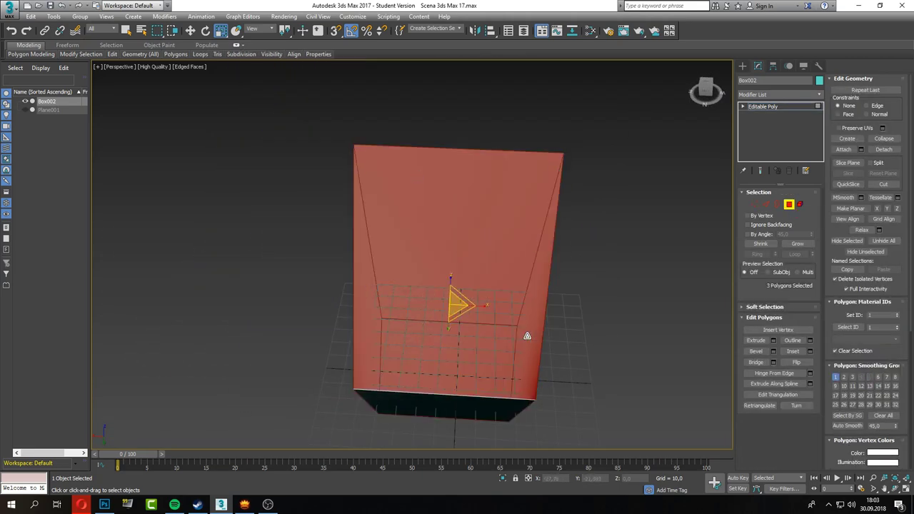
Choose Shell from the Modifier List so it sits above Editable Poly
{"action": "left_click", "coordinate": [769, 96]}
{"action": "left_click_drag", "start_coordinate": [823, 245], "coordinate": [832, 276]}
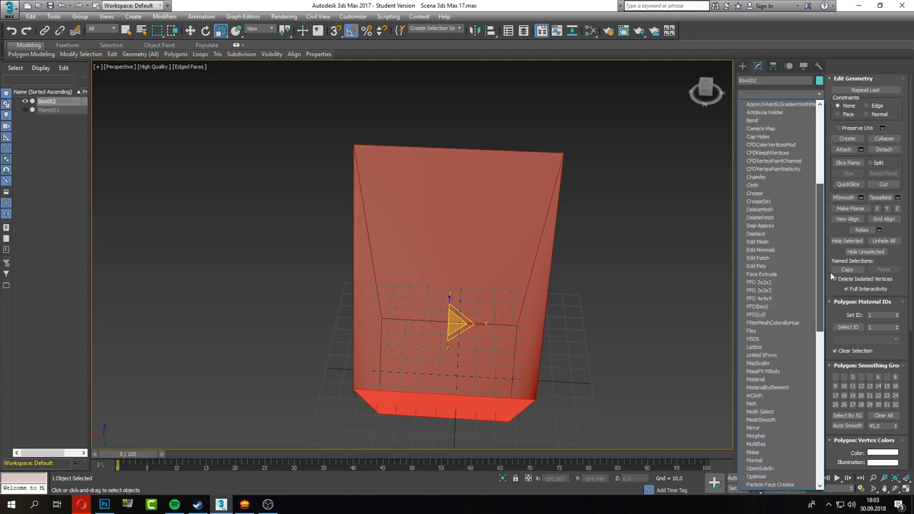
{"action": "scroll", "coordinate": [775, 214], "scroll_direction": "down", "scroll_amount": 4}
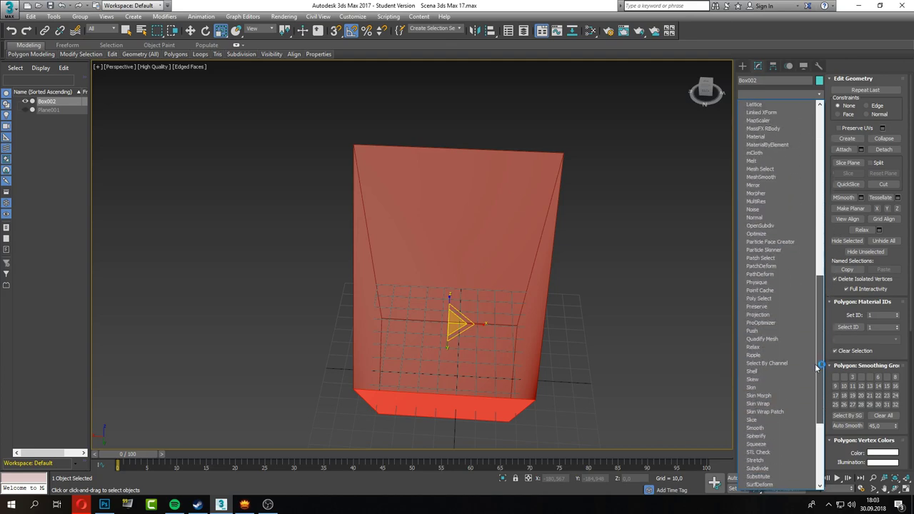
{"action": "left_click", "coordinate": [772, 363]}
{"action": "scroll", "coordinate": [493, 321], "scroll_direction": "up", "scroll_amount": 5}
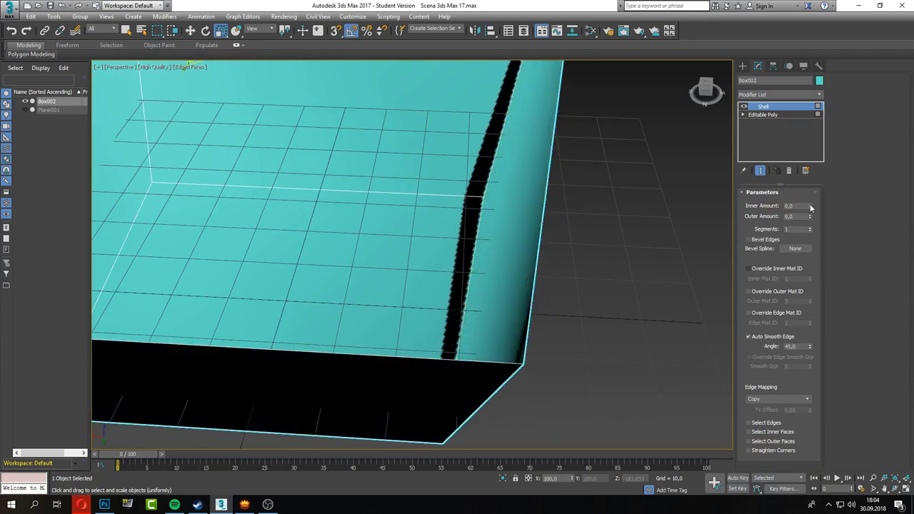
Collapse the Shell modifier into Box002's Editable Poly
{"action": "right_click", "coordinate": [778, 106]}
{"action": "left_click", "coordinate": [793, 179]}
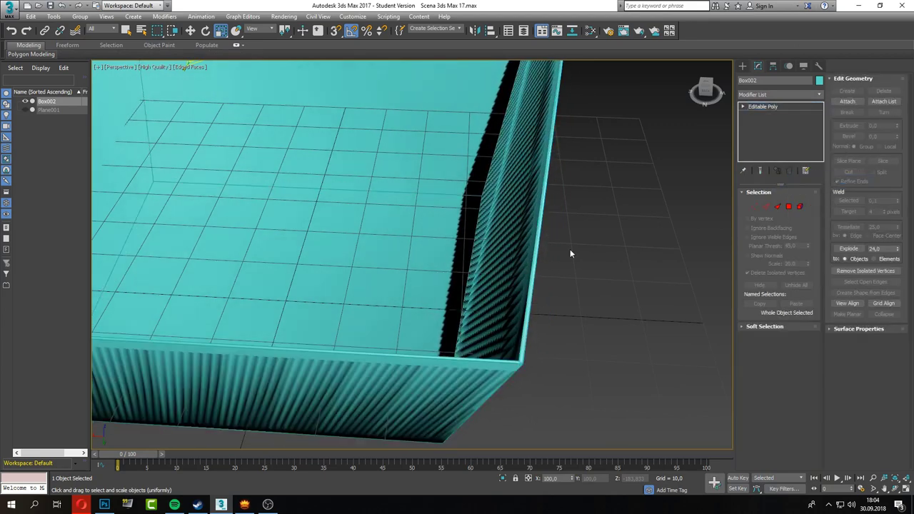
{"action": "scroll", "coordinate": [570, 249], "scroll_direction": "down", "scroll_amount": 5}
{"action": "mouse_move", "coordinate": [457, 236]}
{"action": "middle_mouse_down", "text": "alt"}
{"action": "mouse_move", "coordinate": [509, 208]}
{"action": "mouse_move", "coordinate": [492, 286]}
{"action": "middle_mouse_up", "text": "alt"}
Select the tub's top opening border, then switch to vertex level
{"action": "key", "text": "4"}
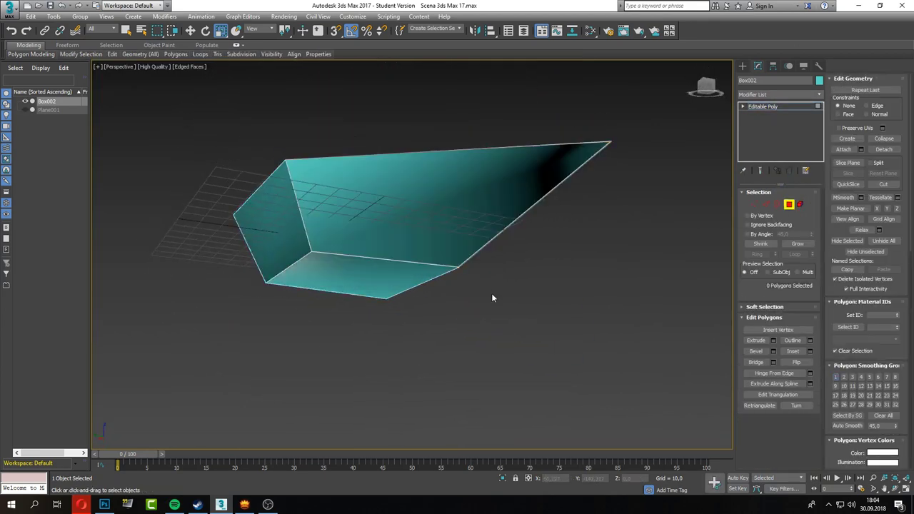
{"action": "key", "text": "3"}
{"action": "left_click", "coordinate": [505, 172]}
{"action": "mouse_move", "coordinate": [622, 310]}
{"action": "middle_mouse_down", "text": "alt"}
{"action": "mouse_move", "coordinate": [561, 226]}
{"action": "mouse_move", "coordinate": [591, 353]}
{"action": "mouse_move", "coordinate": [510, 203]}
{"action": "mouse_move", "coordinate": [531, 302]}
{"action": "middle_mouse_up", "text": "alt"}
{"action": "key", "text": "1"}
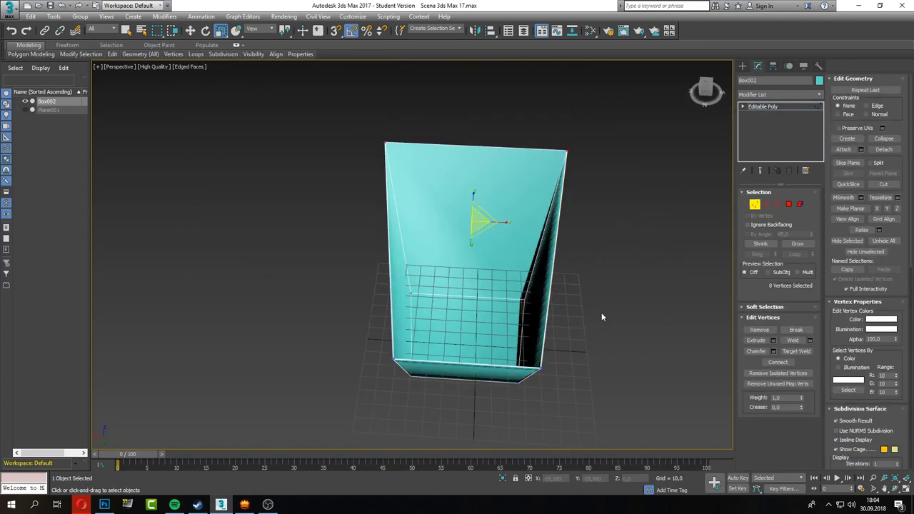
{"action": "mouse_move", "coordinate": [501, 223]}
{"action": "middle_mouse_down", "text": "alt"}
{"action": "mouse_move", "coordinate": [462, 262]}
{"action": "mouse_move", "coordinate": [353, 261]}
{"action": "middle_mouse_up", "text": "alt"}
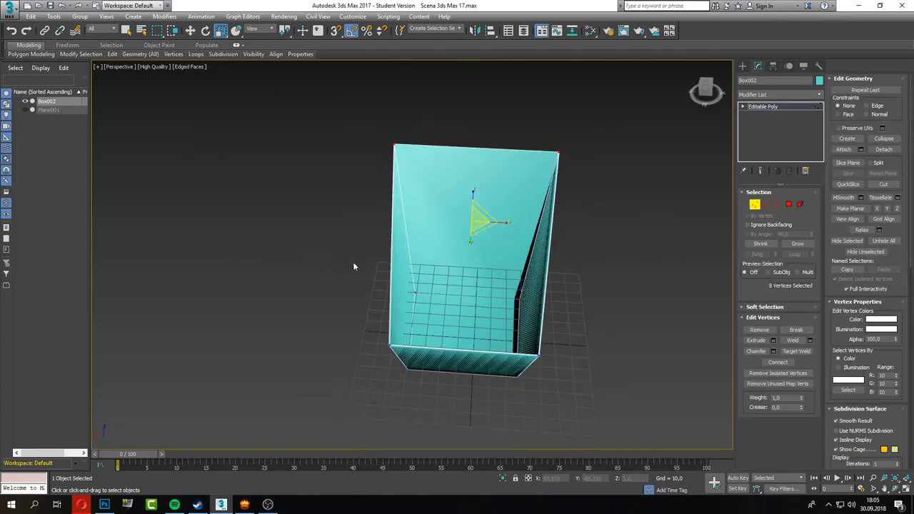
{"action": "left_click", "coordinate": [469, 330]}
Select several of the tub's vertices while orbiting around it
{"action": "left_click", "coordinate": [523, 336]}
{"action": "mouse_move", "coordinate": [470, 330]}
{"action": "middle_mouse_down", "text": "alt"}
{"action": "mouse_move", "coordinate": [523, 336]}
{"action": "mouse_move", "coordinate": [441, 370]}
{"action": "mouse_move", "coordinate": [560, 352]}
{"action": "mouse_move", "coordinate": [648, 212]}
{"action": "middle_mouse_up", "text": "alt"}
{"action": "left_click", "coordinate": [461, 357]}
{"action": "key", "text": "4"}
{"action": "mouse_move", "coordinate": [474, 285]}
{"action": "middle_mouse_down", "text": "alt"}
{"action": "mouse_move", "coordinate": [326, 341]}
{"action": "mouse_move", "coordinate": [540, 302]}
{"action": "mouse_move", "coordinate": [486, 218]}
{"action": "mouse_move", "coordinate": [405, 319]}
{"action": "mouse_move", "coordinate": [255, 190]}
{"action": "mouse_move", "coordinate": [323, 315]}
{"action": "middle_mouse_up", "text": "alt"}
{"action": "key", "text": "1"}
{"action": "left_click", "coordinate": [323, 315]}
{"action": "scroll", "coordinate": [366, 325], "scroll_direction": "up", "scroll_amount": 3}
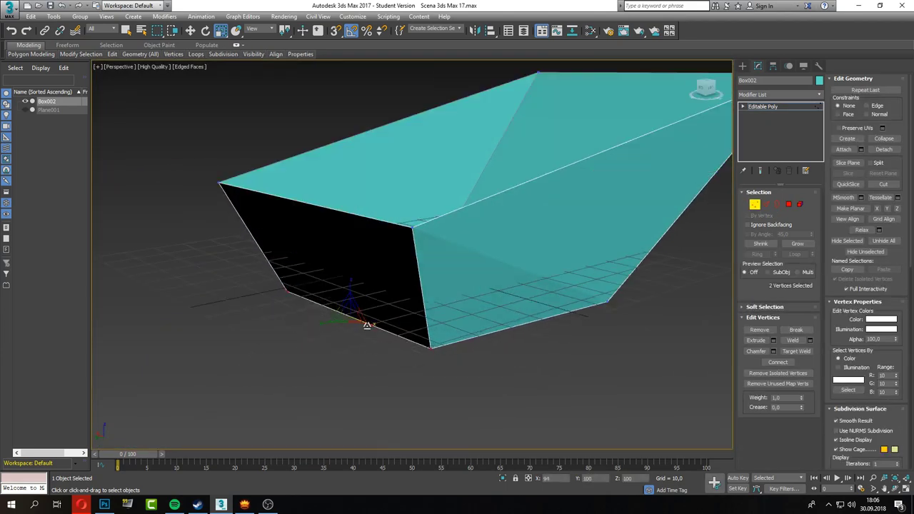
{"action": "scroll", "coordinate": [367, 325], "scroll_direction": "down", "scroll_amount": 3}
{"action": "scroll", "coordinate": [500, 385], "scroll_direction": "up", "scroll_amount": 3}
{"action": "key", "text": "1"}
Add a Shell with 0.44 inner thickness, deselect the tub and switch to Left view
{"action": "left_click", "coordinate": [780, 95]}
{"action": "scroll", "coordinate": [781, 264], "scroll_direction": "down", "scroll_amount": 1}
{"action": "left_click", "coordinate": [778, 259]}
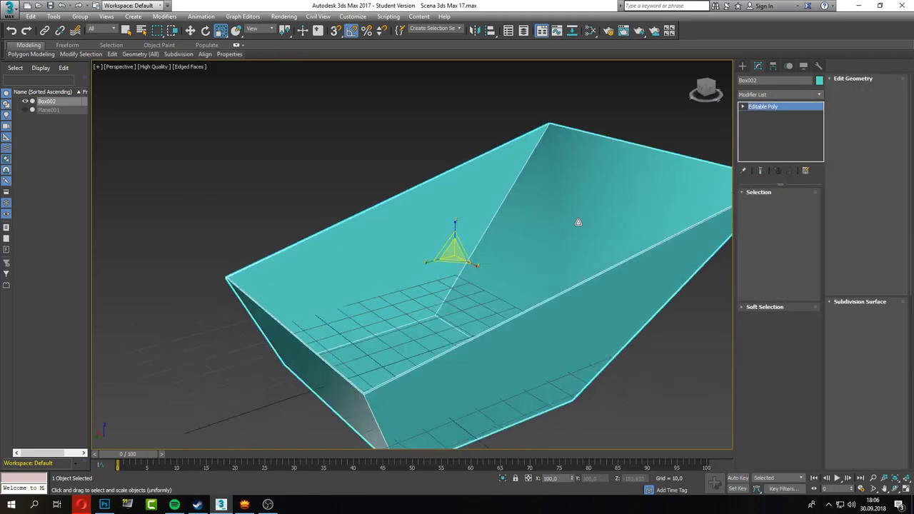
{"action": "middle_click_drag", "start_coordinate": [578, 217], "coordinate": [484, 292], "text": "alt"}
{"action": "key", "text": "ctrl+d"}
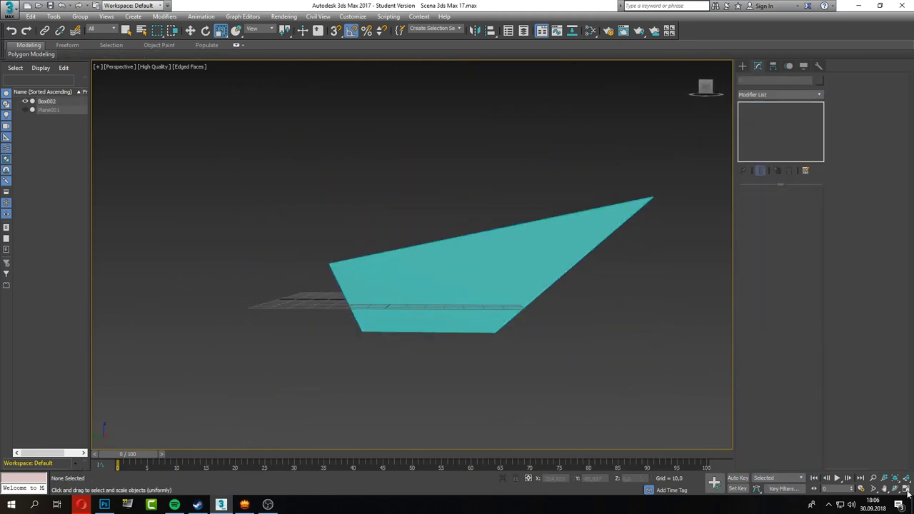
{"action": "key", "text": "l"}
{"action": "scroll", "coordinate": [495, 278], "scroll_direction": "up", "scroll_amount": 3}
Finish the thin frame box in the Left view and restore the four-view layout
{"action": "scroll", "coordinate": [545, 301], "scroll_direction": "down", "scroll_amount": 1}
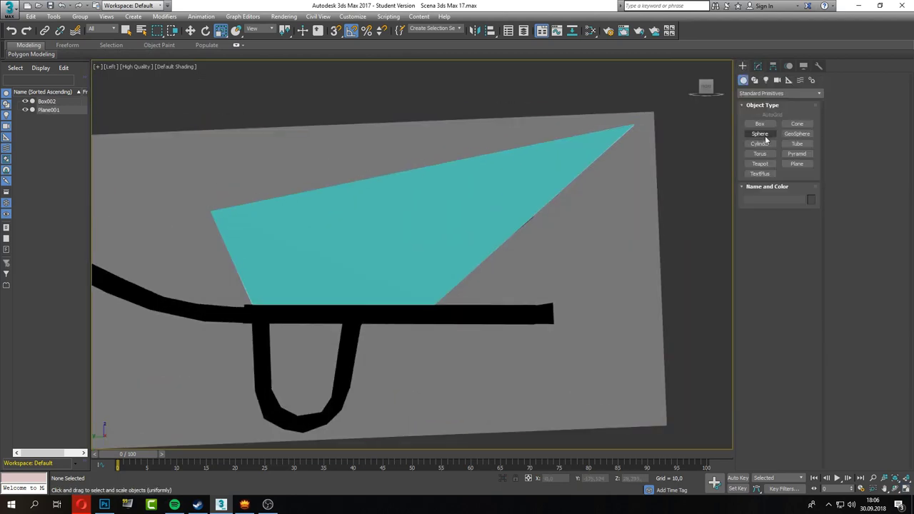
{"action": "scroll", "coordinate": [631, 331], "scroll_direction": "up", "scroll_amount": 2}
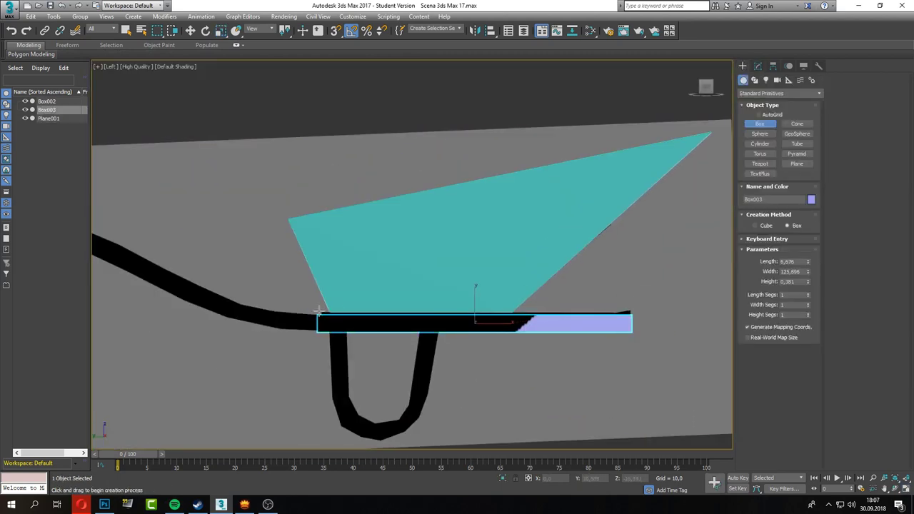
{"action": "key", "text": "alt+w"}
{"action": "key", "text": "ctrl+r"}
{"action": "key", "text": "alt+w"}
Hide the reference plane Plane001 and view the thin box from above
{"action": "key", "text": "alt+w"}
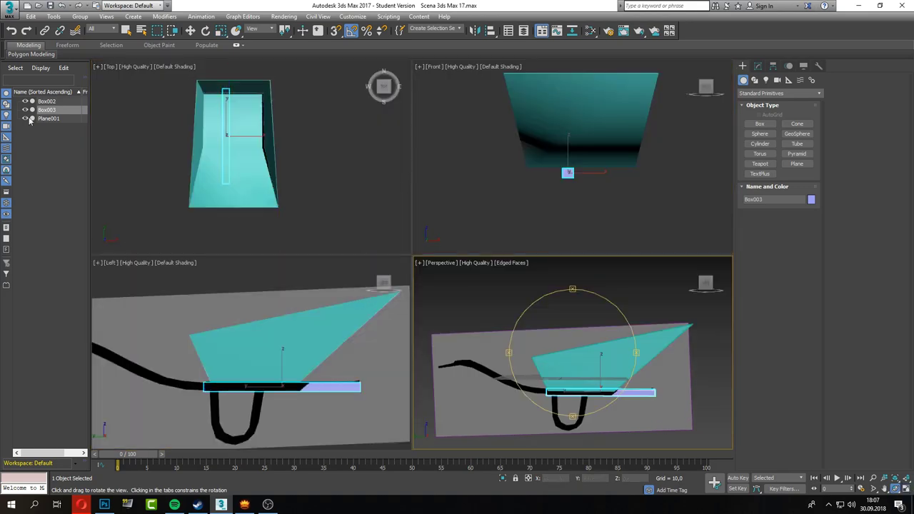
{"action": "left_click", "coordinate": [29, 119]}
{"action": "key", "text": "alt+w"}
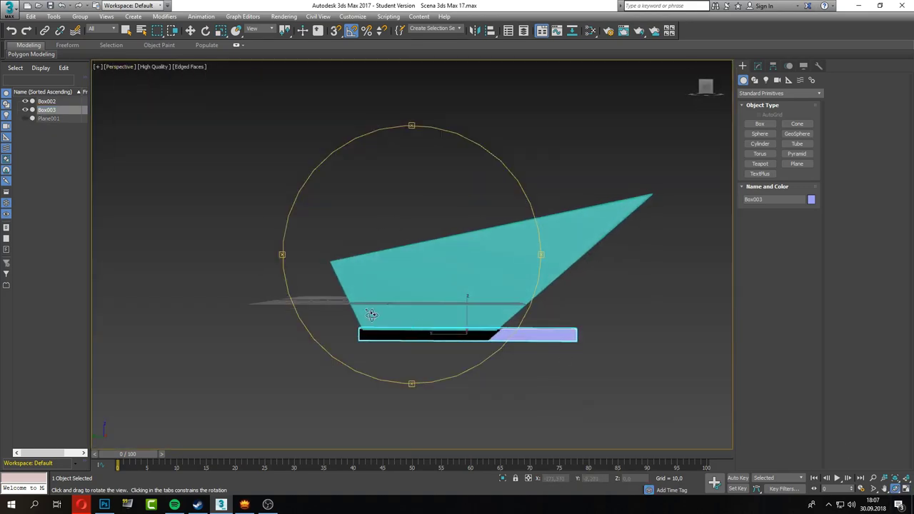
{"action": "right_click", "coordinate": [371, 315]}
{"action": "middle_click_drag", "start_coordinate": [371, 315], "coordinate": [288, 135], "text": "alt"}
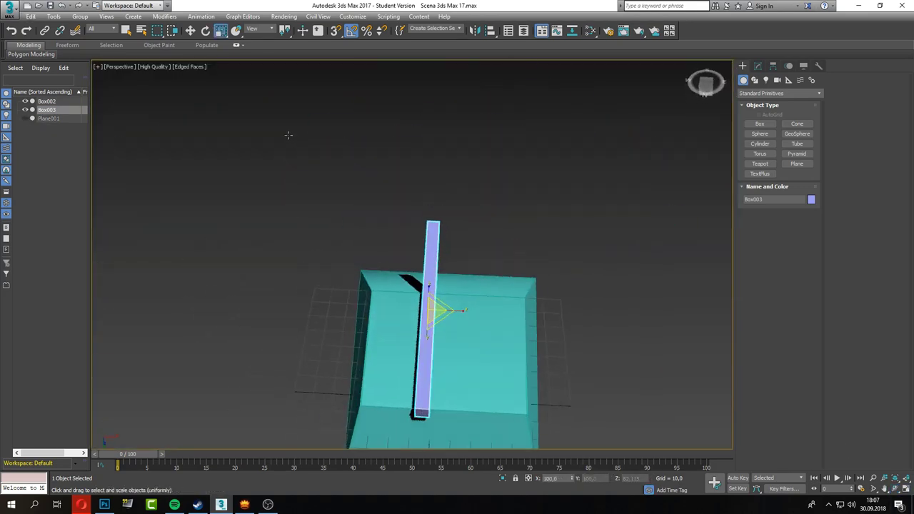
{"action": "mouse_move", "coordinate": [436, 303]}
{"action": "middle_mouse_down", "text": "alt"}
{"action": "mouse_move", "coordinate": [388, 286]}
{"action": "mouse_move", "coordinate": [469, 250]}
{"action": "mouse_move", "coordinate": [420, 336]}
{"action": "mouse_move", "coordinate": [361, 254]}
{"action": "mouse_move", "coordinate": [309, 357]}
{"action": "mouse_move", "coordinate": [354, 288]}
{"action": "middle_mouse_up", "text": "alt"}
Convert Box003 to Editable Poly and select its top face
{"action": "left_click", "coordinate": [758, 66]}
{"action": "right_click", "coordinate": [763, 106]}
{"action": "left_click", "coordinate": [793, 206]}
{"action": "left_click", "coordinate": [461, 246]}
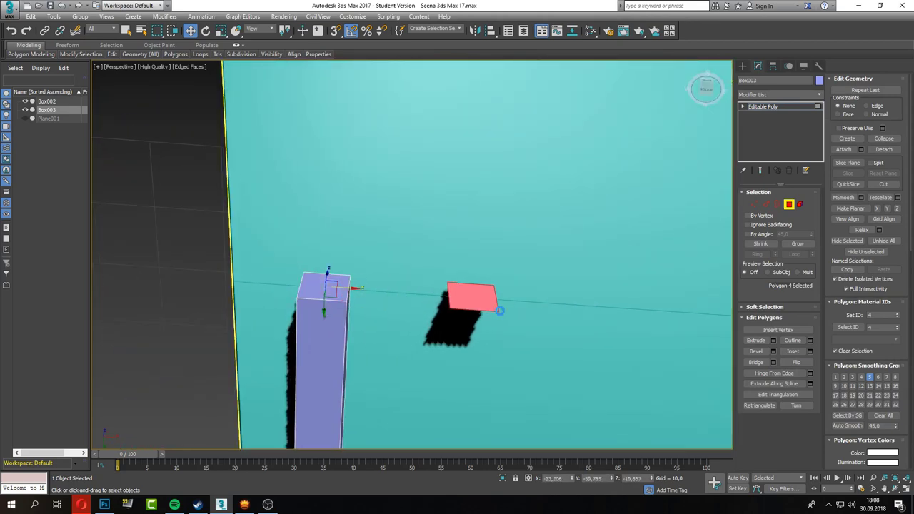
Hinge Box003's end face into a bend, redoing the hinge on the correct face
{"action": "left_click", "coordinate": [333, 280]}
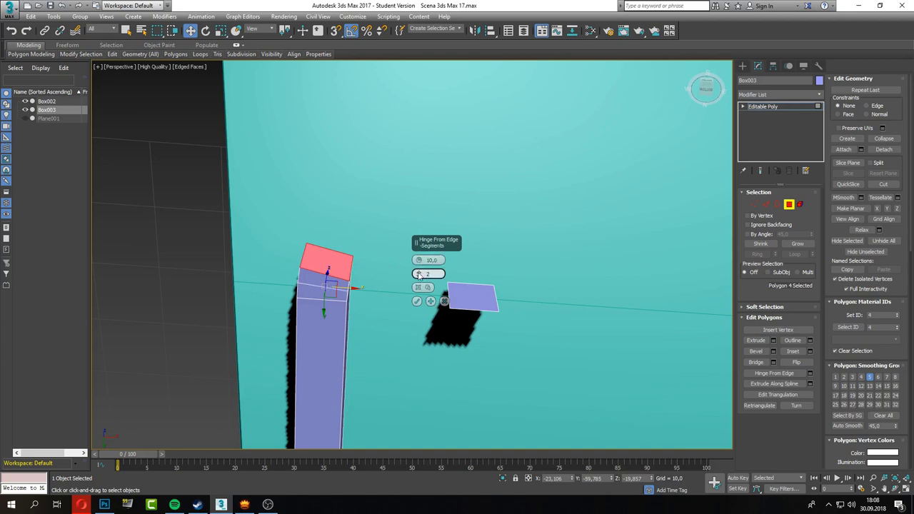
{"action": "left_click", "coordinate": [430, 301]}
{"action": "middle_click_drag", "start_coordinate": [431, 301], "coordinate": [447, 306], "text": "alt"}
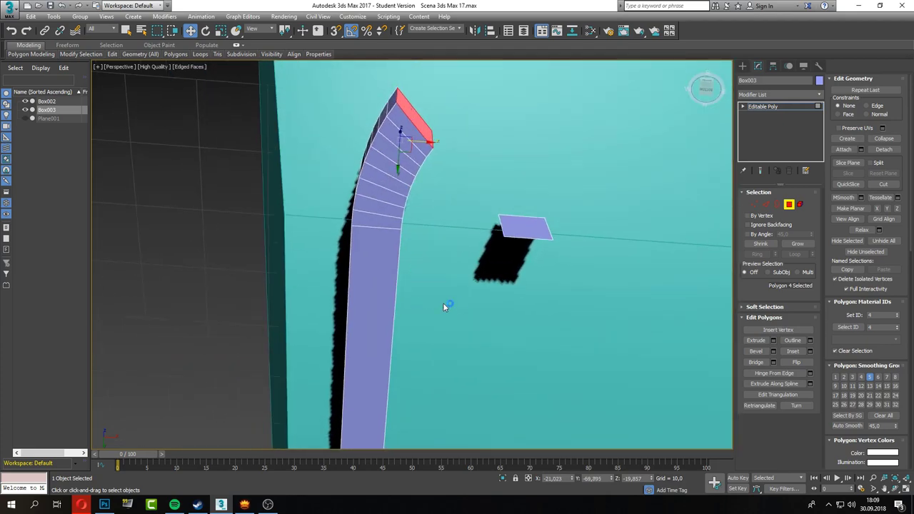
{"action": "key", "text": "ctrl+z"}
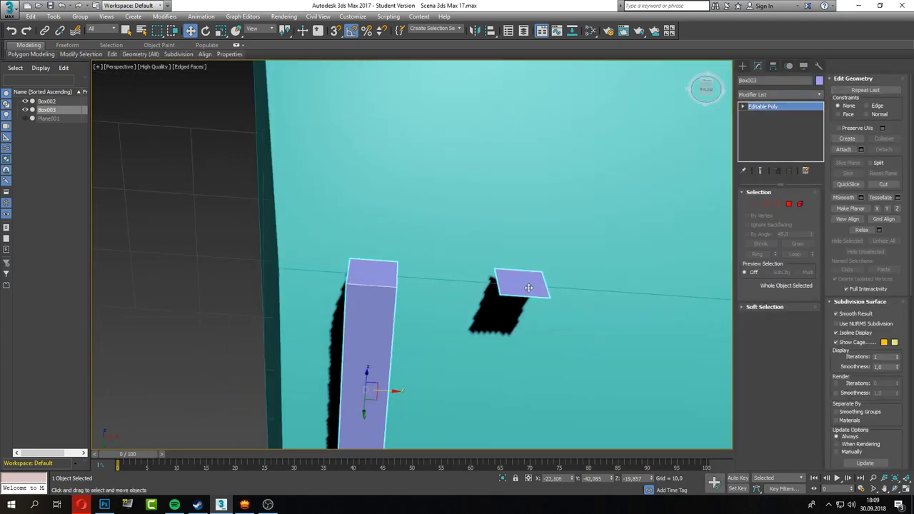
{"action": "left_click", "coordinate": [516, 285]}
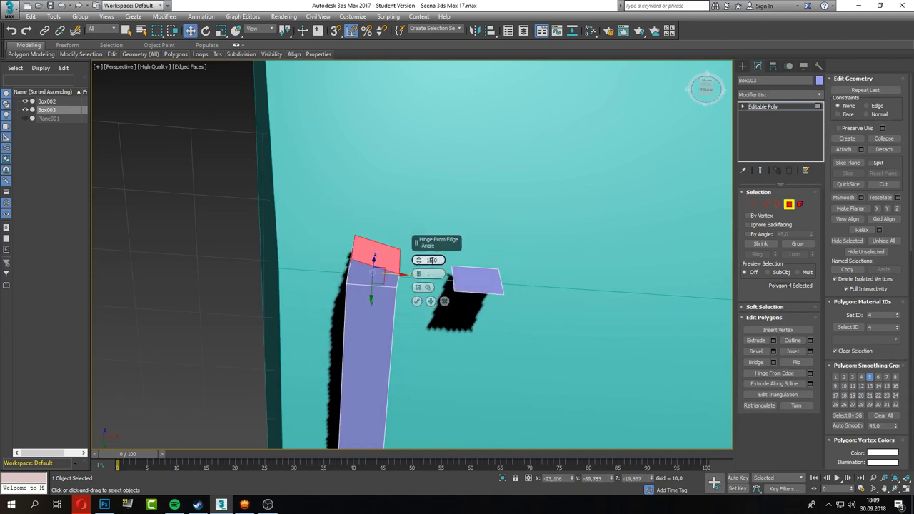
{"action": "left_click", "coordinate": [431, 302]}
{"action": "middle_click_drag", "start_coordinate": [431, 301], "coordinate": [421, 262], "text": "alt"}
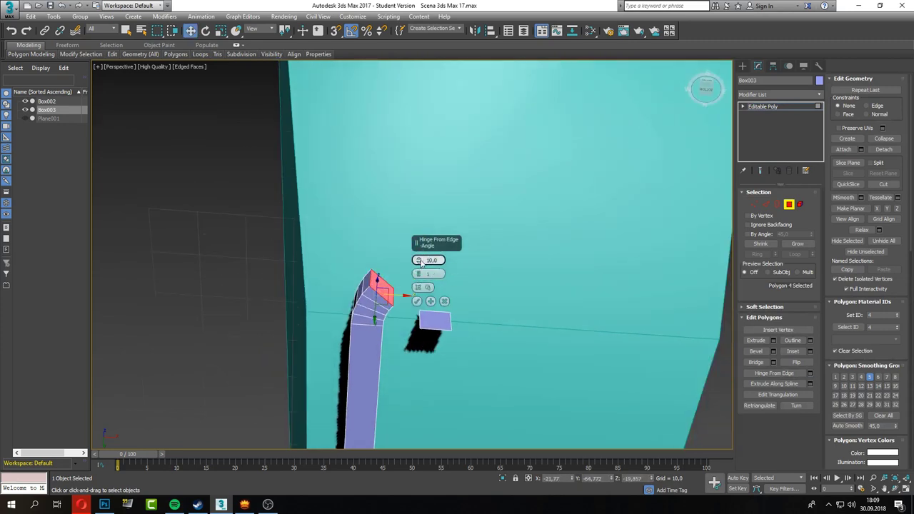
{"action": "middle_click_drag", "start_coordinate": [418, 306], "coordinate": [418, 321], "text": "alt"}
Extrude the bent column's top face to lengthen the bar
{"action": "key", "text": "shift+e"}
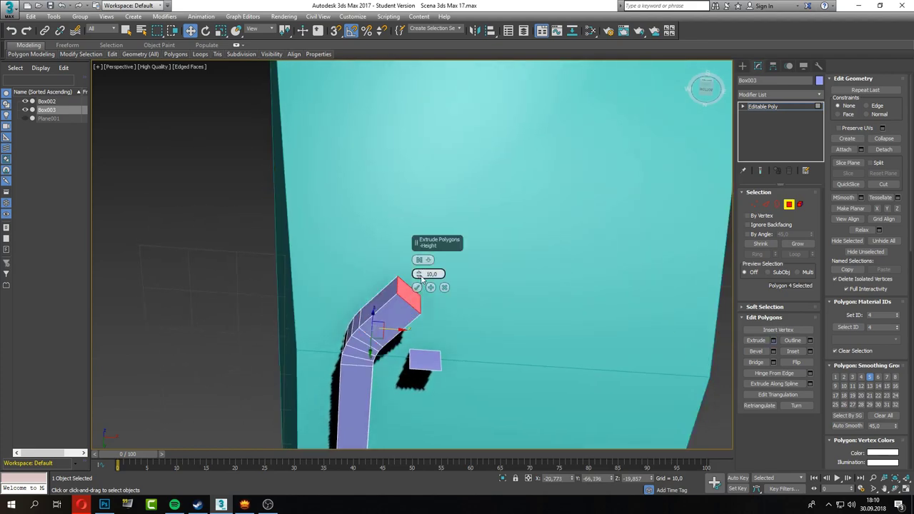
{"action": "left_click", "coordinate": [444, 288]}
{"action": "mouse_move", "coordinate": [443, 288]}
{"action": "middle_mouse_down", "text": "alt"}
{"action": "mouse_move", "coordinate": [427, 192]}
{"action": "mouse_move", "coordinate": [386, 286]}
{"action": "middle_mouse_up", "text": "alt"}
{"action": "left_click", "coordinate": [370, 298]}
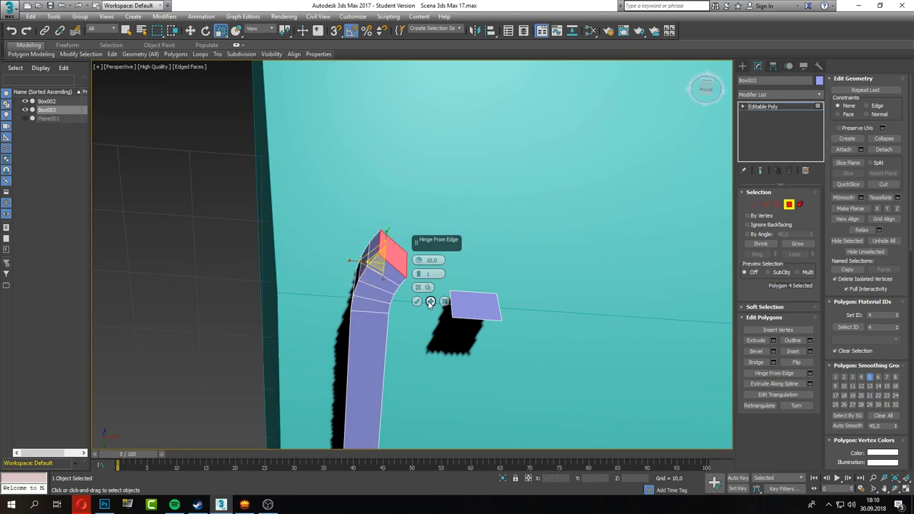
{"action": "middle_click_drag", "start_coordinate": [641, 250], "coordinate": [429, 266], "text": "alt"}
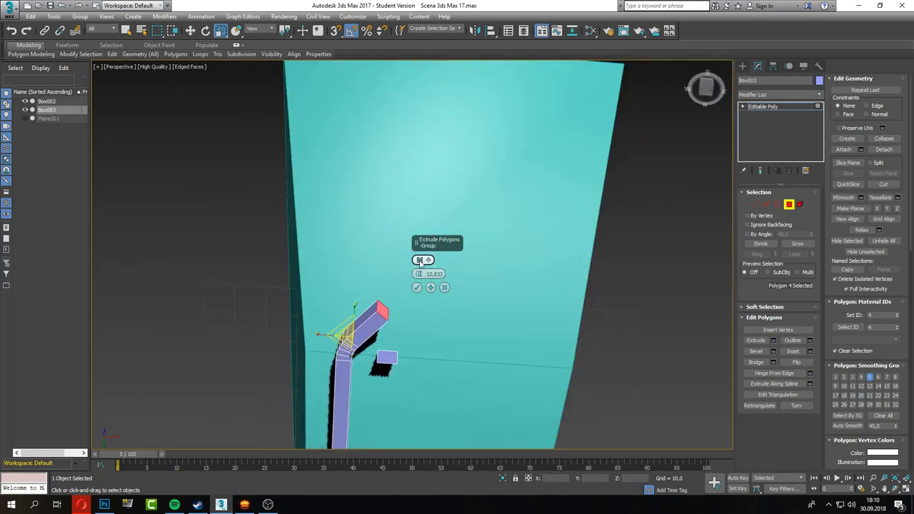
{"action": "left_click", "coordinate": [416, 287]}
{"action": "scroll", "coordinate": [385, 347], "scroll_direction": "up", "scroll_amount": 5}
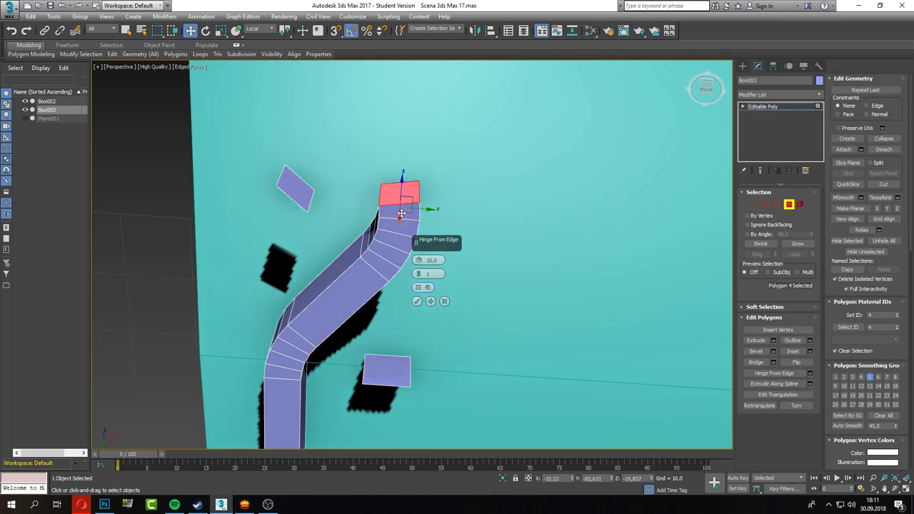
{"action": "scroll", "coordinate": [403, 213], "scroll_direction": "down", "scroll_amount": 3}
Select the border of the bar's open end in Border mode
{"action": "middle_click_drag", "start_coordinate": [410, 243], "coordinate": [377, 215], "text": "alt"}
{"action": "scroll", "coordinate": [376, 215], "scroll_direction": "up", "scroll_amount": 3}
{"action": "key", "text": "3"}
{"action": "left_click", "coordinate": [425, 299]}
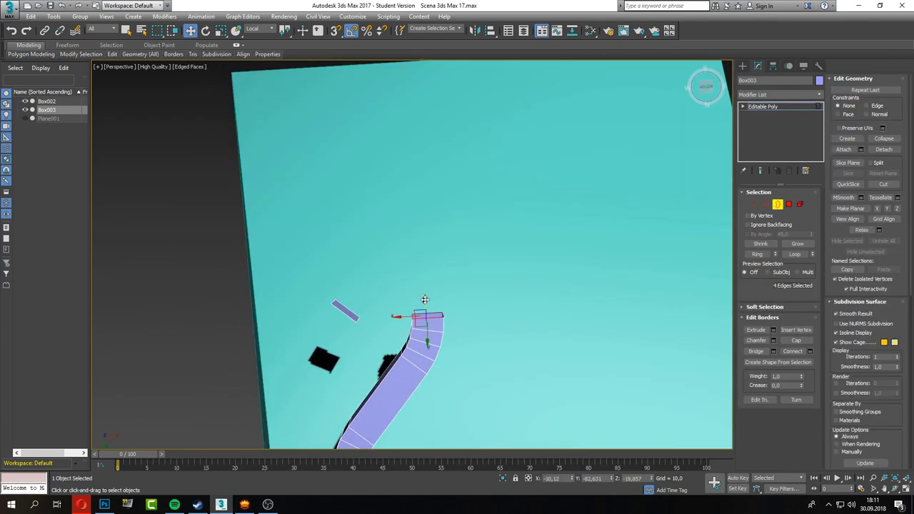
{"action": "scroll", "coordinate": [429, 350], "scroll_direction": "down", "scroll_amount": 3}
{"action": "middle_click_drag", "start_coordinate": [429, 350], "coordinate": [443, 336], "text": "alt"}
Select the frame bar's front-end border to narrow its tip
{"action": "key", "text": "alt+w"}
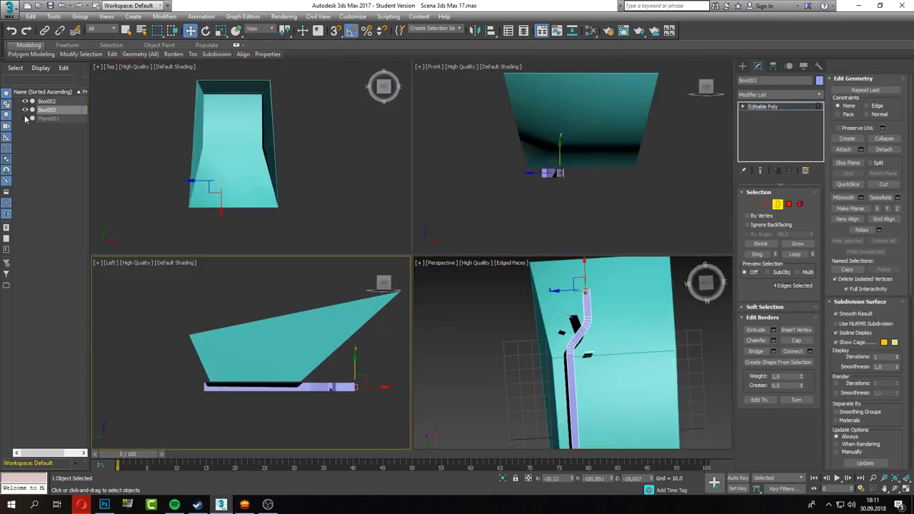
{"action": "key", "text": "alt+w"}
{"action": "mouse_move", "coordinate": [304, 382]}
{"action": "middle_mouse_down", "text": "alt"}
{"action": "mouse_move", "coordinate": [506, 299]}
{"action": "mouse_move", "coordinate": [475, 322]}
{"action": "middle_mouse_up", "text": "alt"}
{"action": "key", "text": "4"}
{"action": "scroll", "coordinate": [505, 300], "scroll_direction": "down", "scroll_amount": 3}
{"action": "scroll", "coordinate": [475, 322], "scroll_direction": "up", "scroll_amount": 5}
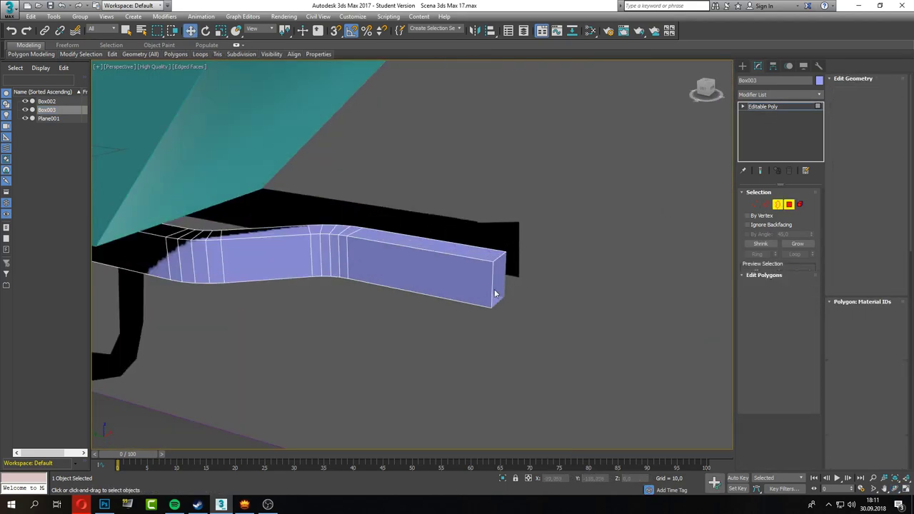
{"action": "key", "text": "3"}
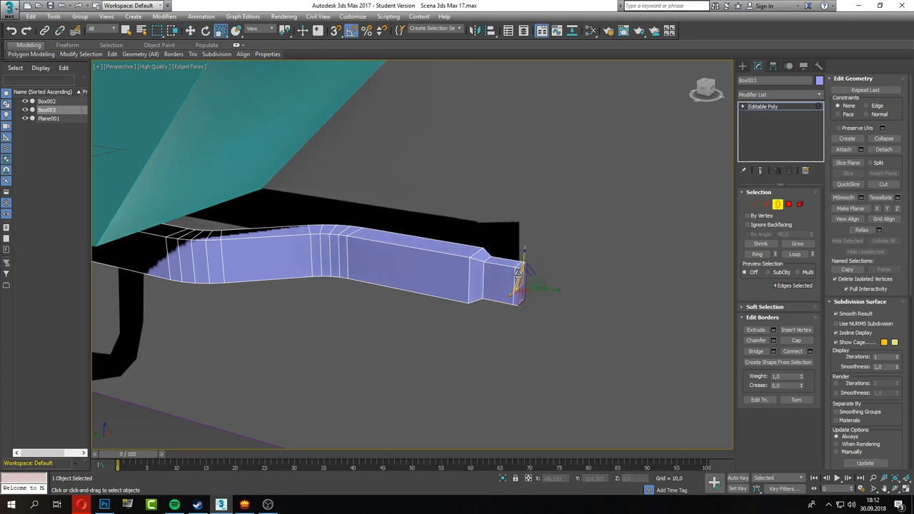
{"action": "scroll", "coordinate": [530, 293], "scroll_direction": "down", "scroll_amount": 3}
{"action": "mouse_move", "coordinate": [378, 214]}
{"action": "middle_mouse_down", "text": "alt"}
{"action": "mouse_move", "coordinate": [443, 303]}
{"action": "mouse_move", "coordinate": [484, 291]}
{"action": "middle_mouse_up", "text": "alt"}
In a full-size Left view, start a Line shape to trace the handle curve
{"action": "key", "text": "alt+w"}
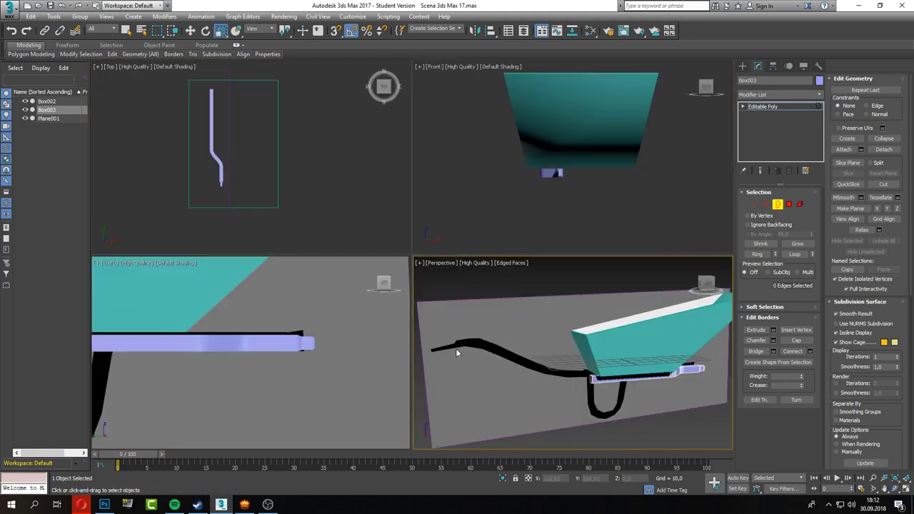
{"action": "key", "text": "alt+w"}
{"action": "key", "text": "l"}
{"action": "left_click", "coordinate": [743, 65]}
{"action": "left_click", "coordinate": [755, 80]}
{"action": "left_click", "coordinate": [760, 131]}
{"action": "scroll", "coordinate": [597, 338], "scroll_direction": "up", "scroll_amount": 2}
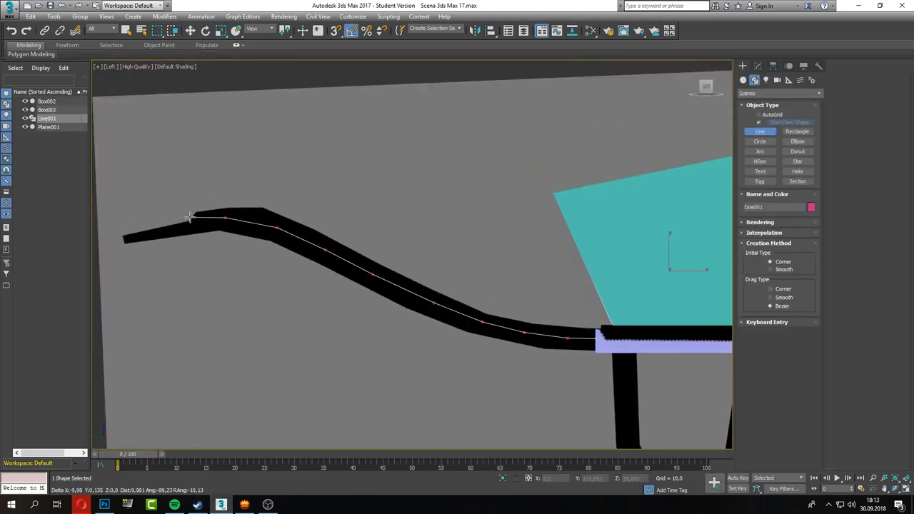
Render Line001 in the viewport as a radial tube, thickness 6.0 with 10 sides, checked in Perspective and Top
{"action": "left_click", "coordinate": [743, 222]}
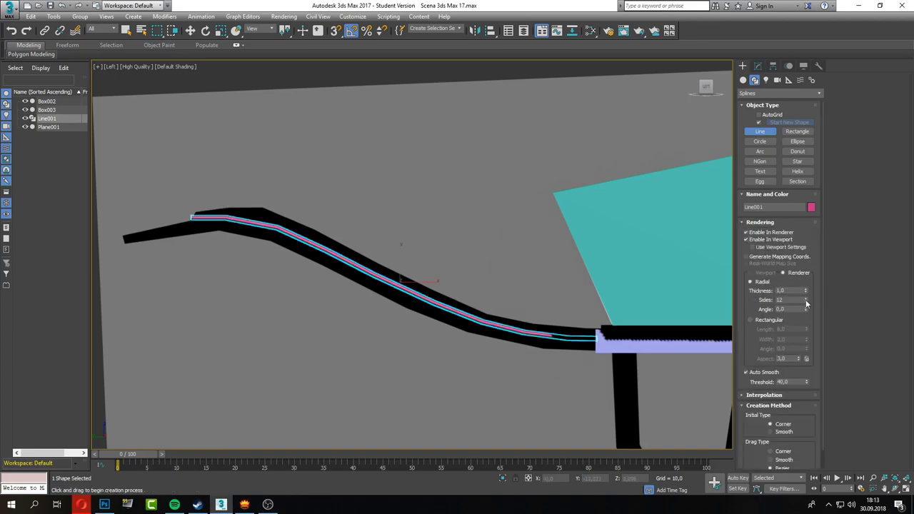
{"action": "key", "text": "alt+w"}
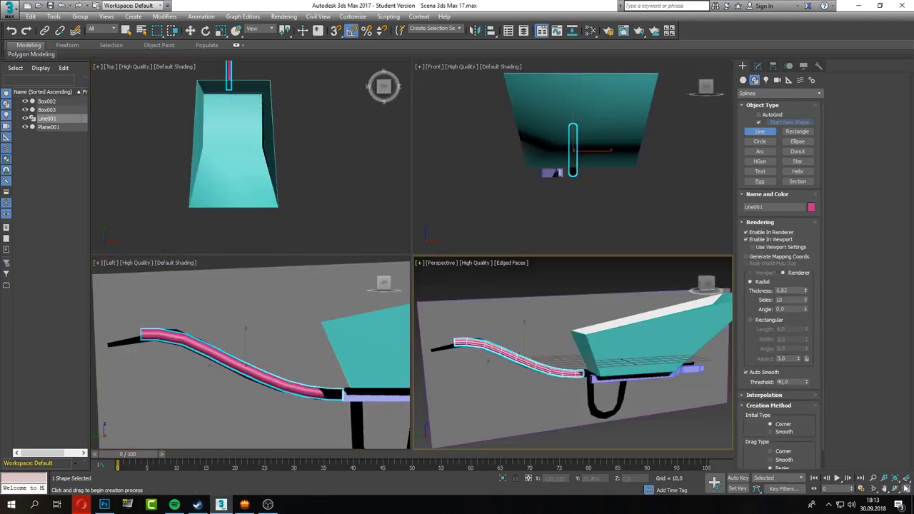
{"action": "right_click", "coordinate": [571, 358]}
{"action": "key", "text": "alt+w"}
{"action": "mouse_move", "coordinate": [500, 285]}
{"action": "middle_mouse_down", "text": "alt"}
{"action": "mouse_move", "coordinate": [548, 278]}
{"action": "mouse_move", "coordinate": [444, 300]}
{"action": "mouse_move", "coordinate": [510, 292]}
{"action": "middle_mouse_up", "text": "alt"}
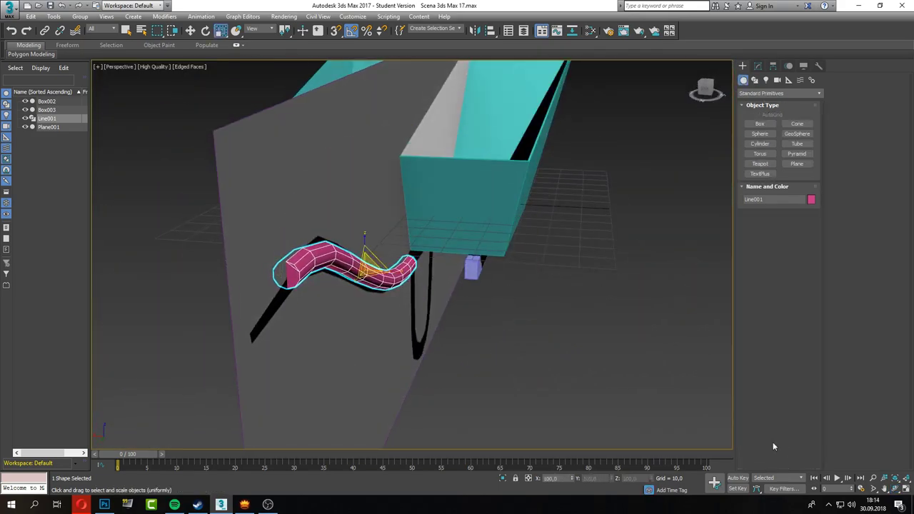
{"action": "key", "text": "alt+w"}
{"action": "right_click", "coordinate": [337, 158]}
{"action": "key", "text": "alt+w"}
{"action": "left_click", "coordinate": [758, 66]}
Convert the handle tube Line001 to Editable Poly and rotate it to an angle
{"action": "middle_click_drag", "start_coordinate": [500, 214], "coordinate": [532, 236]}
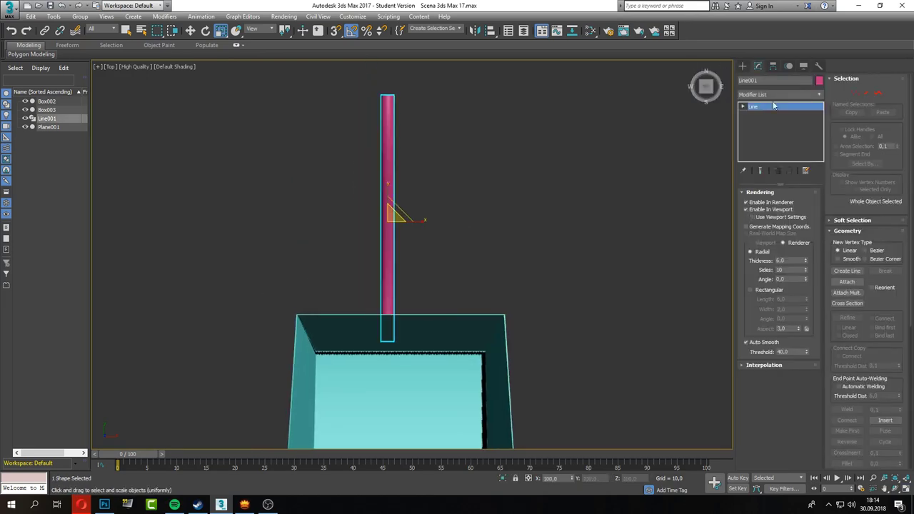
{"action": "right_click", "coordinate": [757, 106]}
{"action": "left_click", "coordinate": [792, 214]}
{"action": "left_click_drag", "start_coordinate": [399, 247], "coordinate": [387, 206]}
{"action": "key", "text": "w"}
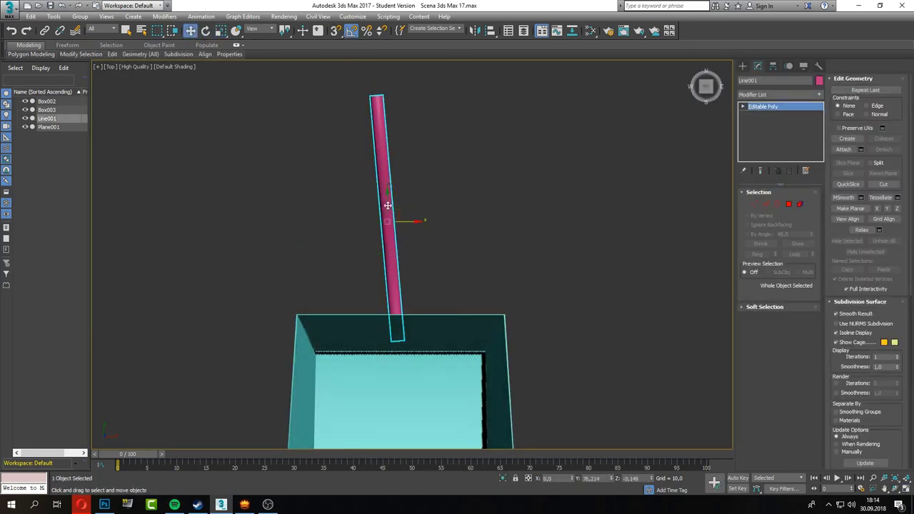
{"action": "left_click", "coordinate": [906, 489]}
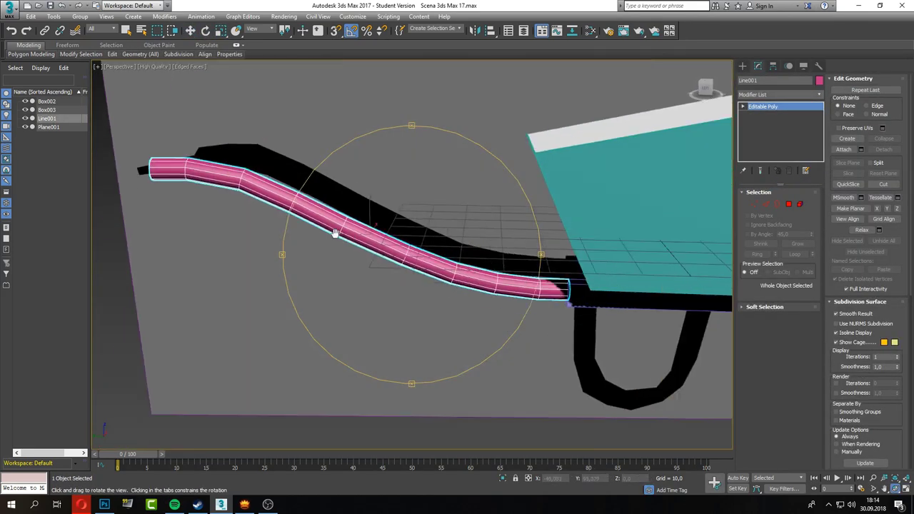
{"action": "mouse_move", "coordinate": [336, 233]}
{"action": "left_mouse_down"}
{"action": "mouse_move", "coordinate": [407, 246]}
{"action": "mouse_move", "coordinate": [293, 142]}
{"action": "left_mouse_up"}
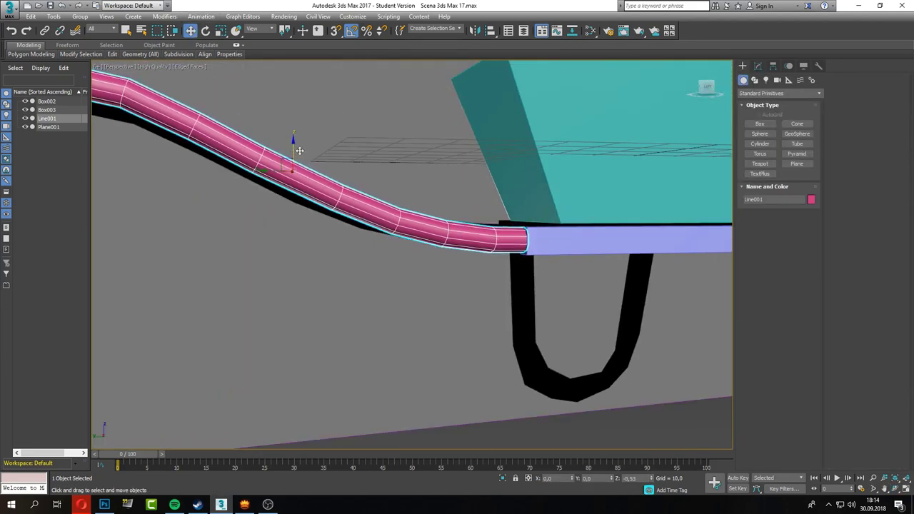
{"action": "middle_click_drag", "start_coordinate": [353, 247], "coordinate": [428, 229], "text": "alt"}
{"action": "scroll", "coordinate": [428, 229], "scroll_direction": "up", "scroll_amount": 5}
Inset the end cap polygon of the handle tube
{"action": "key", "text": "4"}
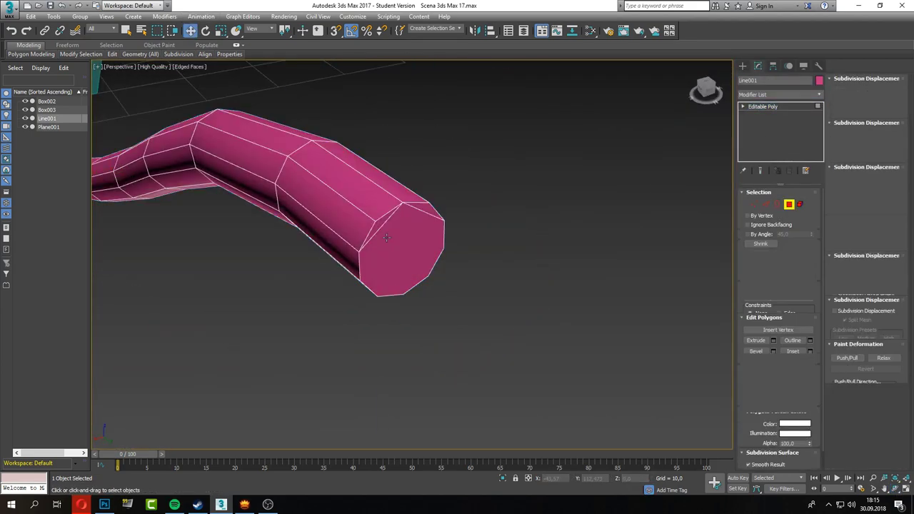
{"action": "left_click", "coordinate": [442, 222]}
{"action": "left_click", "coordinate": [443, 221]}
{"action": "left_click", "coordinate": [418, 243]}
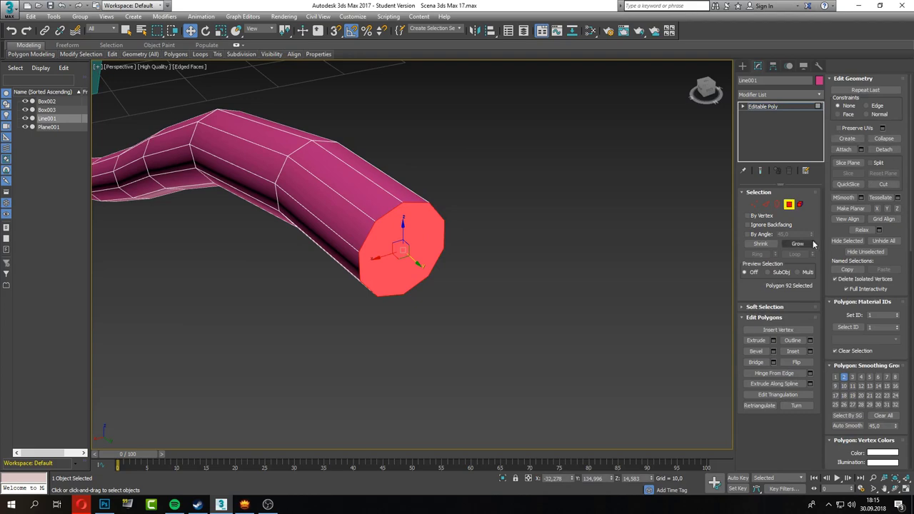
{"action": "left_click", "coordinate": [418, 287]}
{"action": "middle_click_drag", "start_coordinate": [418, 287], "coordinate": [463, 317], "text": "alt"}
{"action": "scroll", "coordinate": [465, 275], "scroll_direction": "up", "scroll_amount": 3}
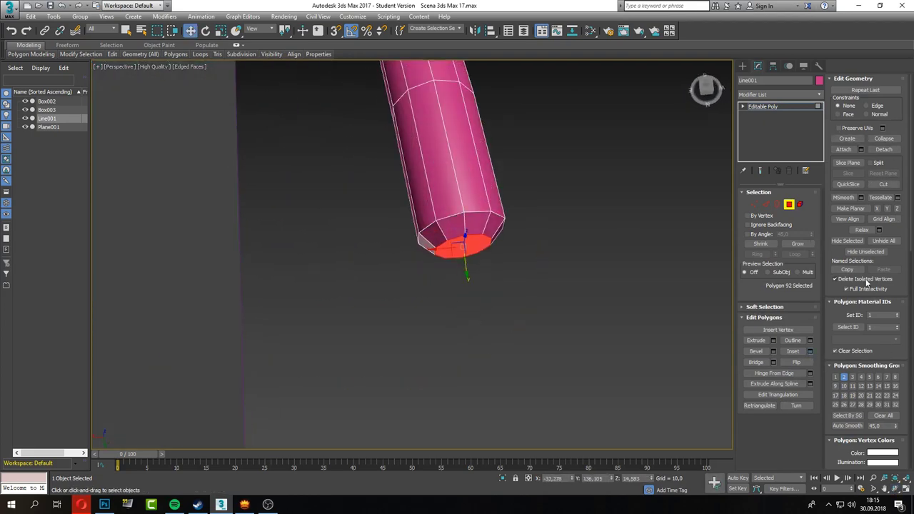
{"action": "key", "text": "shift+z"}
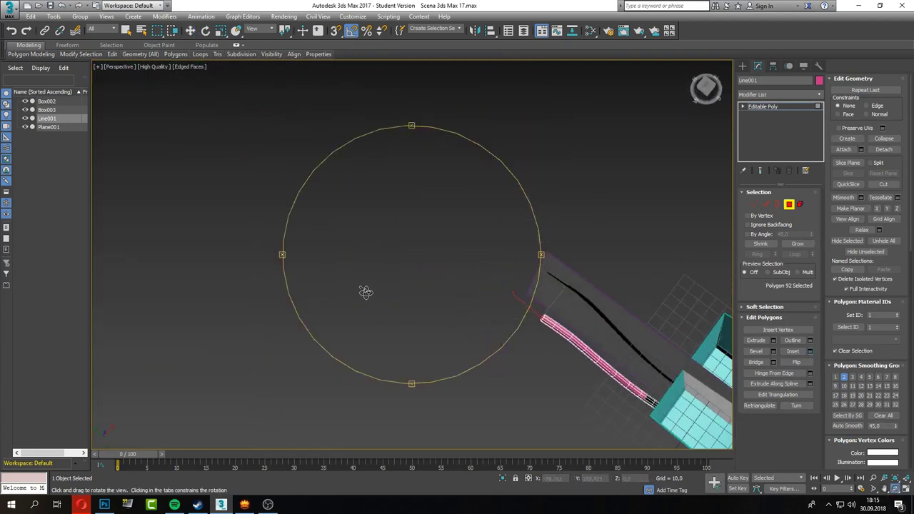
{"action": "key", "text": "shift+z"}
{"action": "middle_click_drag", "start_coordinate": [484, 292], "coordinate": [667, 314], "text": "alt"}
{"action": "scroll", "coordinate": [668, 314], "scroll_direction": "up", "scroll_amount": 4}
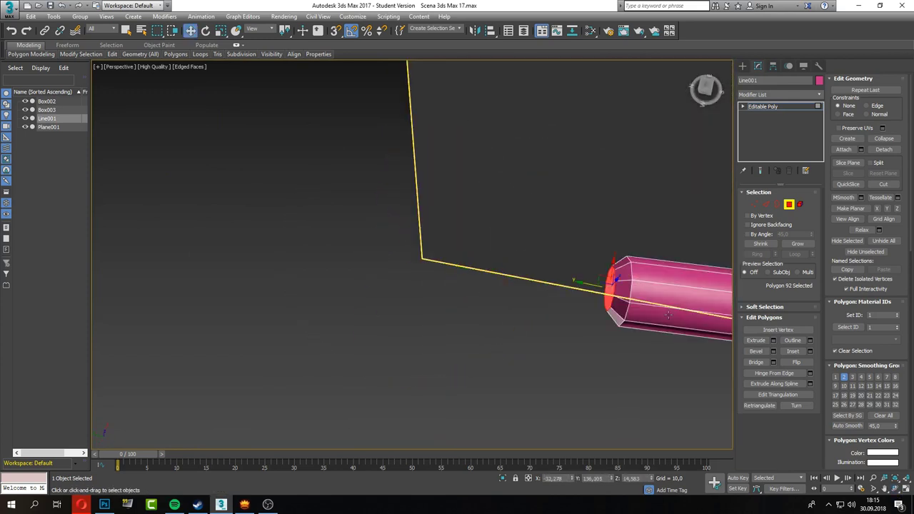
Extrude the end cap, then chamfer and connect edges to add a loop near the grip
{"action": "left_click", "coordinate": [417, 288]}
{"action": "middle_click_drag", "start_coordinate": [446, 303], "coordinate": [557, 320]}
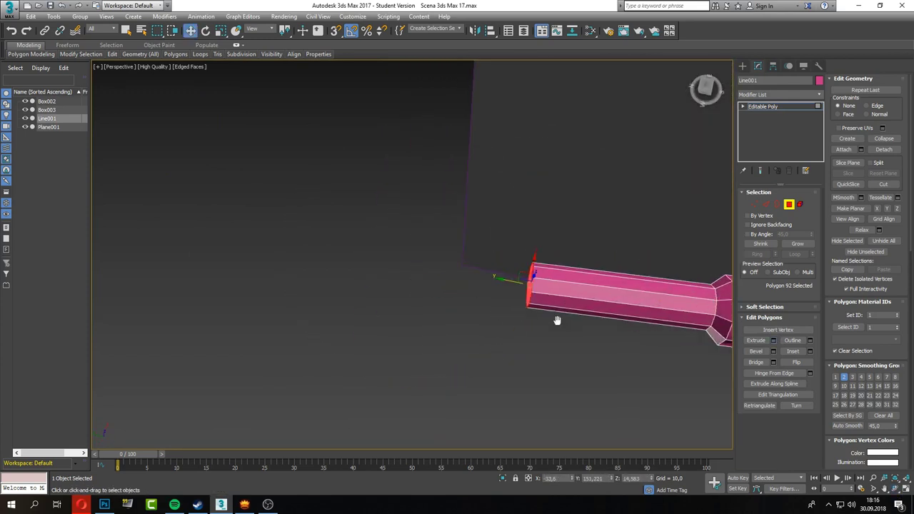
{"action": "left_click", "coordinate": [769, 205]}
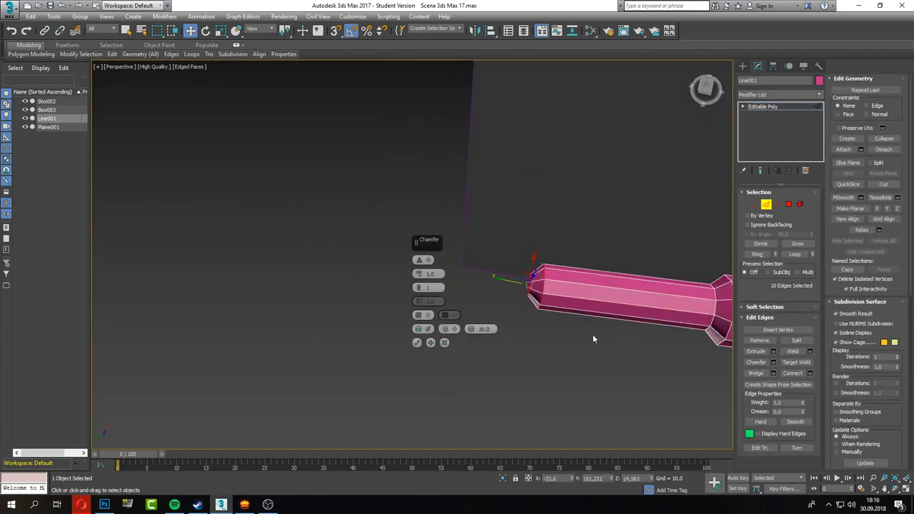
{"action": "left_click", "coordinate": [417, 342]}
{"action": "scroll", "coordinate": [472, 307], "scroll_direction": "down", "scroll_amount": 3}
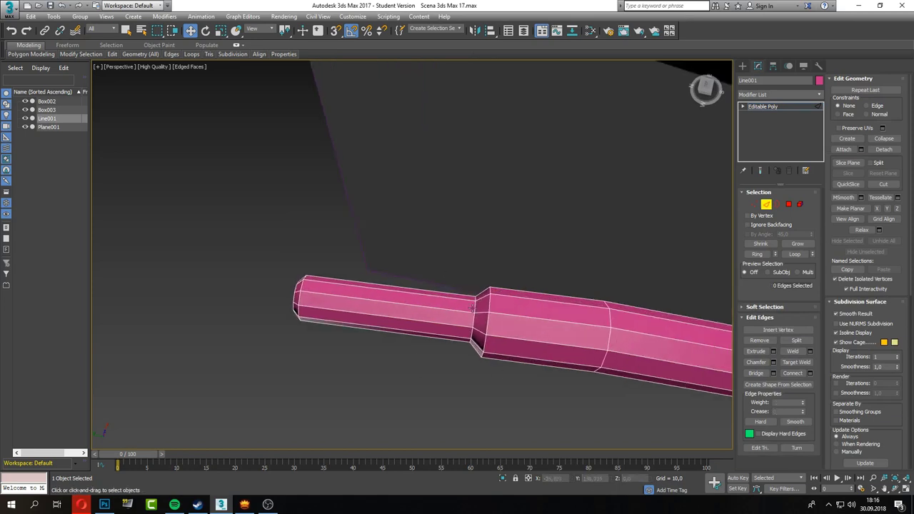
{"action": "scroll", "coordinate": [475, 308], "scroll_direction": "up", "scroll_amount": 2}
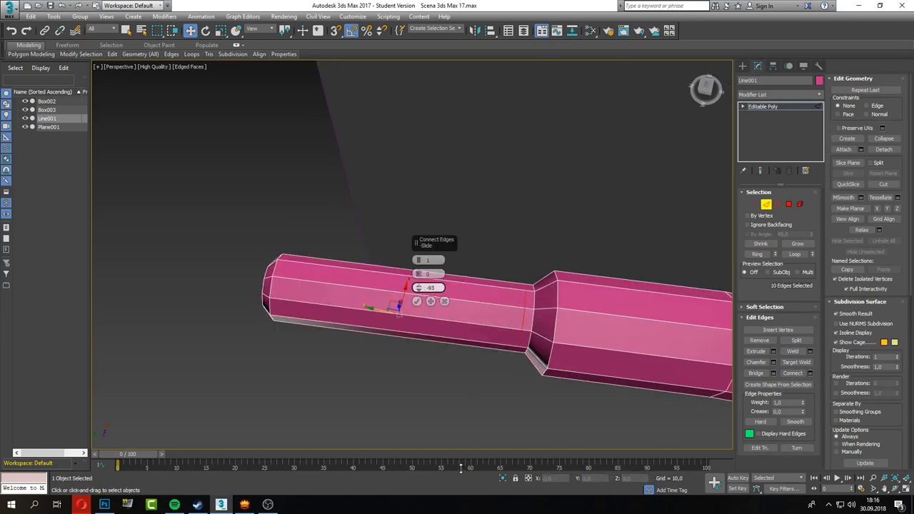
{"action": "left_click", "coordinate": [417, 301]}
{"action": "scroll", "coordinate": [373, 300], "scroll_direction": "down", "scroll_amount": 2}
Select the polygon ring at the grip joint and extrude it into a raised collar
{"action": "key", "text": "4"}
{"action": "left_click", "coordinate": [429, 303]}
{"action": "scroll", "coordinate": [427, 314], "scroll_direction": "up", "scroll_amount": 3}
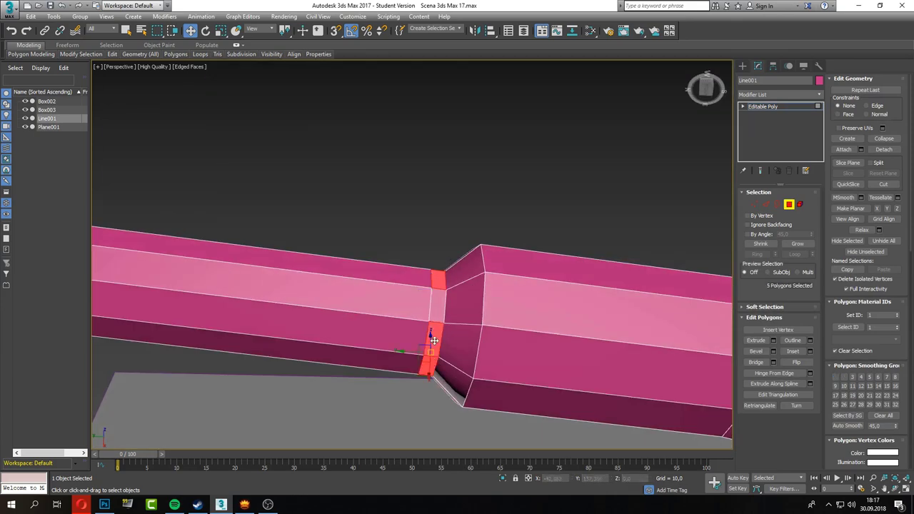
{"action": "middle_click_drag", "start_coordinate": [422, 344], "coordinate": [418, 307], "text": "alt"}
{"action": "key", "text": "shift+e"}
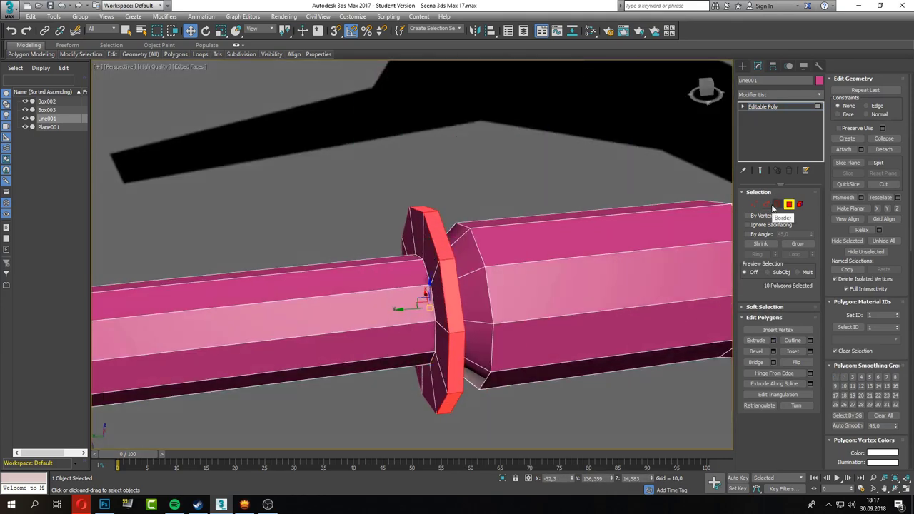
{"action": "left_click", "coordinate": [767, 205]}
{"action": "scroll", "coordinate": [392, 309], "scroll_direction": "down", "scroll_amount": 5}
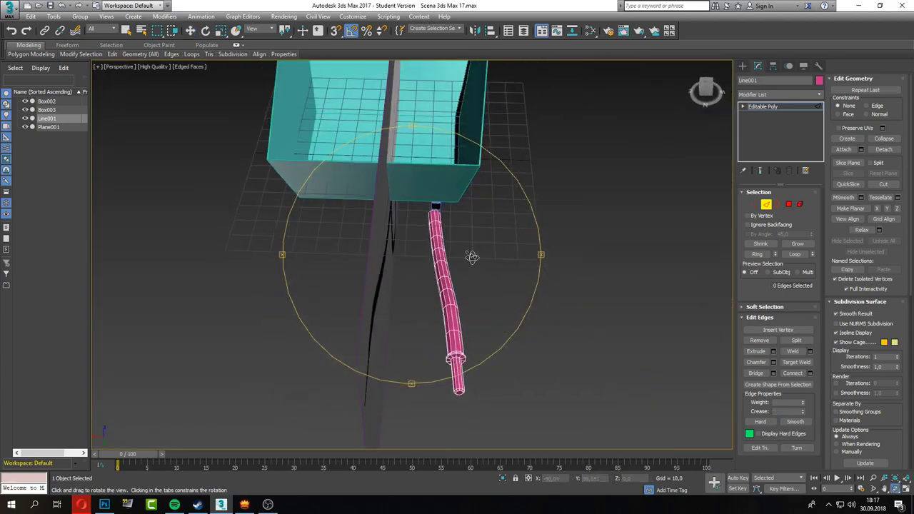
{"action": "mouse_move", "coordinate": [471, 255]}
{"action": "middle_mouse_down", "text": "alt"}
{"action": "mouse_move", "coordinate": [379, 265]}
{"action": "mouse_move", "coordinate": [457, 300]}
{"action": "mouse_move", "coordinate": [444, 329]}
{"action": "middle_mouse_up", "text": "alt"}
{"action": "scroll", "coordinate": [428, 214], "scroll_direction": "up", "scroll_amount": 5}
Extrude the top polygon at the frame's front end upward into a post
{"action": "key", "text": "4"}
{"action": "scroll", "coordinate": [407, 257], "scroll_direction": "down", "scroll_amount": 4}
{"action": "scroll", "coordinate": [480, 344], "scroll_direction": "up", "scroll_amount": 4}
{"action": "left_click", "coordinate": [468, 327]}
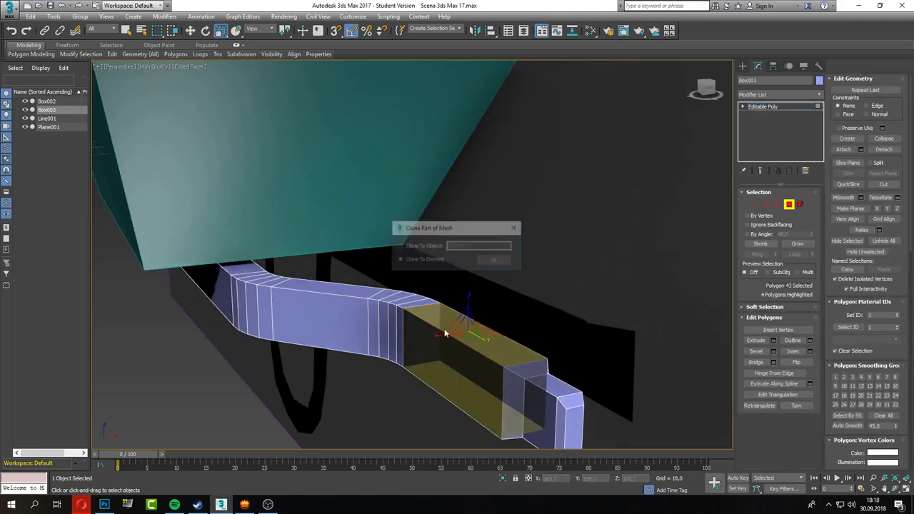
{"action": "left_click", "coordinate": [448, 333]}
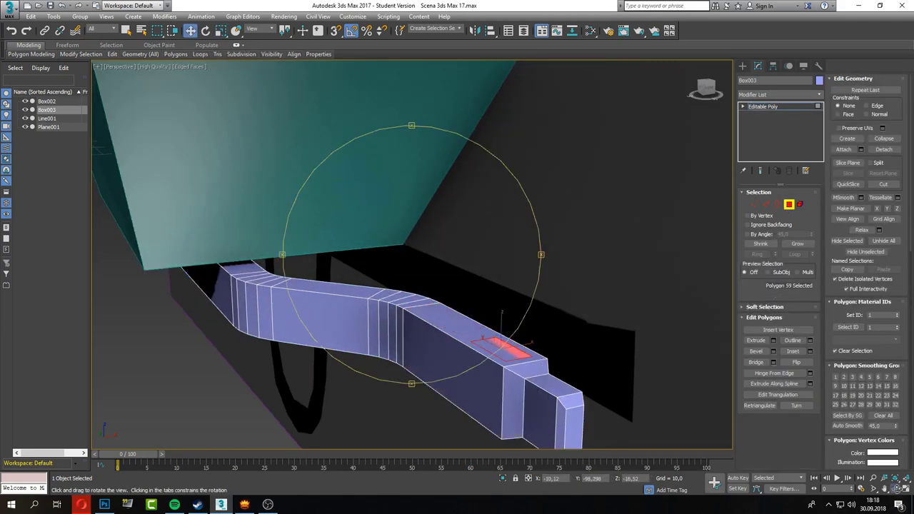
{"action": "middle_click_drag", "start_coordinate": [502, 313], "coordinate": [504, 318], "text": "alt"}
{"action": "left_click", "coordinate": [191, 30]}
{"action": "middle_click_drag", "start_coordinate": [429, 250], "coordinate": [471, 263], "text": "alt"}
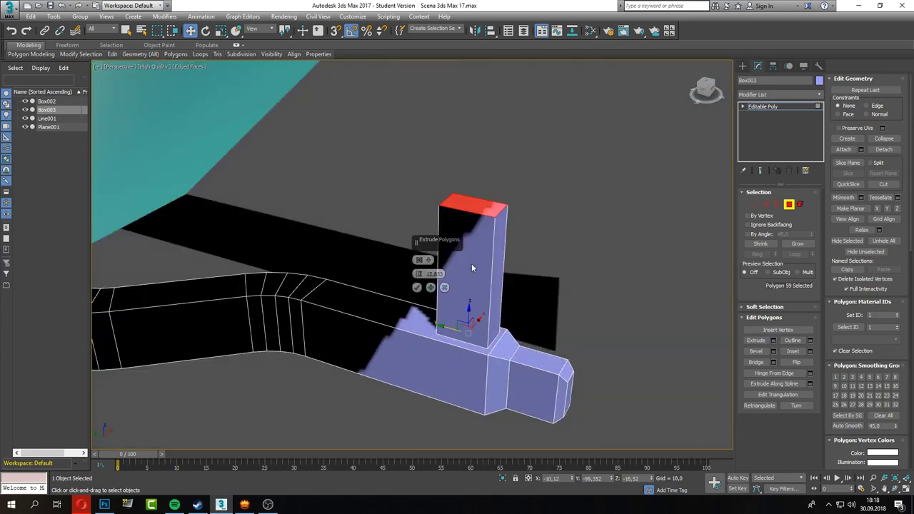
In Left view, move the post's top vertices up to the tub's front edge
{"action": "key", "text": "alt+w"}
{"action": "key", "text": "l"}
{"action": "key", "text": "alt+w"}
{"action": "scroll", "coordinate": [562, 266], "scroll_direction": "up", "scroll_amount": 3}
{"action": "scroll", "coordinate": [572, 243], "scroll_direction": "up", "scroll_amount": 3}
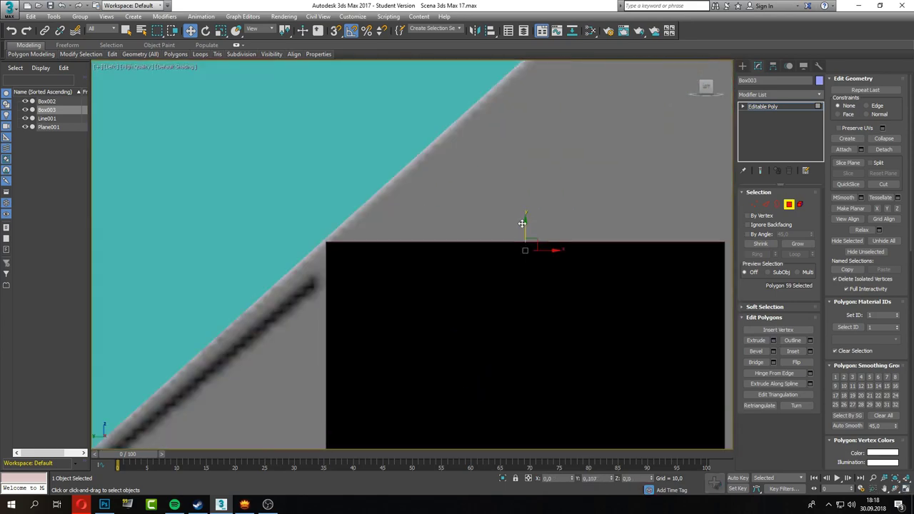
{"action": "scroll", "coordinate": [584, 220], "scroll_direction": "down", "scroll_amount": 3}
{"action": "key", "text": "1"}
{"action": "scroll", "coordinate": [529, 257], "scroll_direction": "up", "scroll_amount": 3}
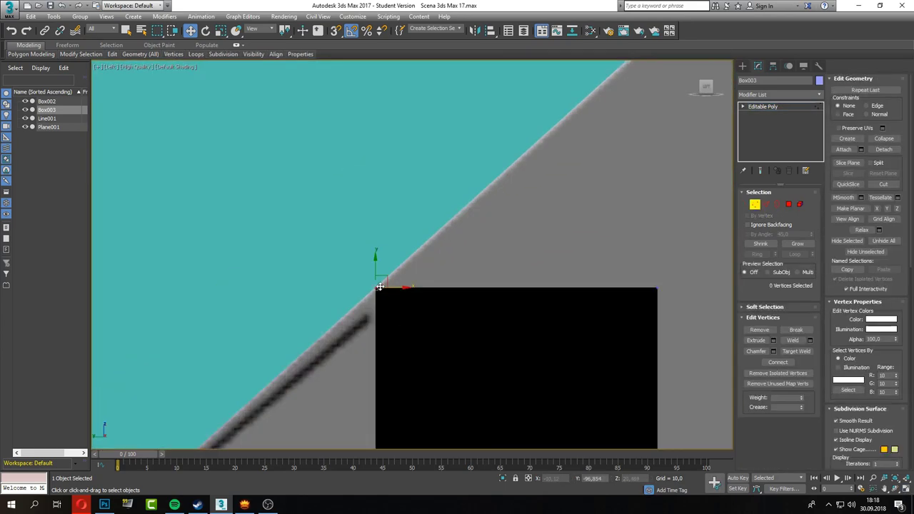
{"action": "left_click_drag", "start_coordinate": [564, 314], "coordinate": [645, 392]}
{"action": "left_click_drag", "start_coordinate": [593, 342], "coordinate": [457, 220]}
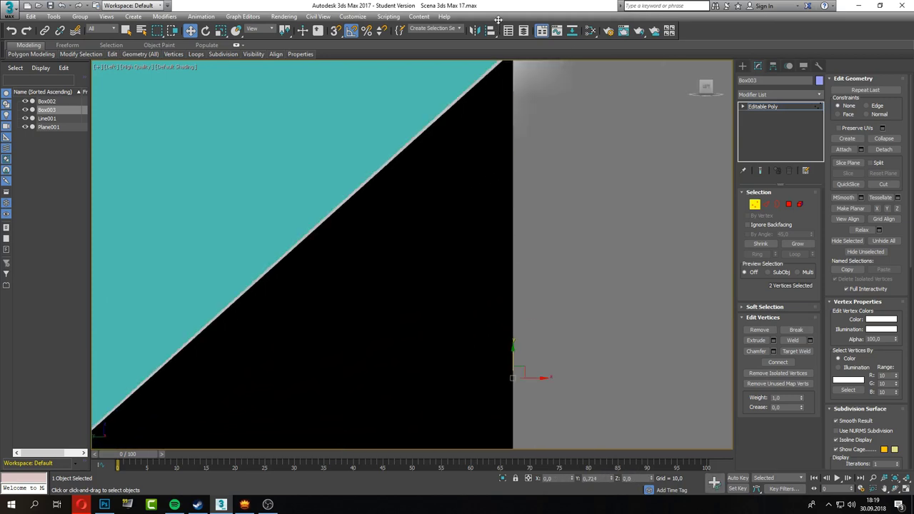
{"action": "scroll", "coordinate": [467, 235], "scroll_direction": "down", "scroll_amount": 8}
{"action": "scroll", "coordinate": [538, 300], "scroll_direction": "down", "scroll_amount": 2}
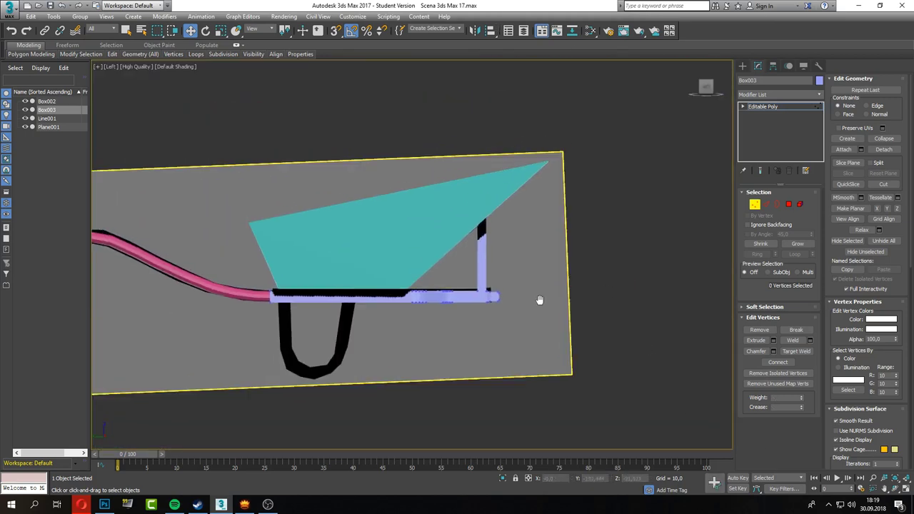
{"action": "key", "text": "alt+w"}
{"action": "key", "text": "alt+w"}
Draw the U-shaped leg line Line002 beneath the frame and adjust one of its vertices
{"action": "scroll", "coordinate": [411, 250], "scroll_direction": "up", "scroll_amount": 3}
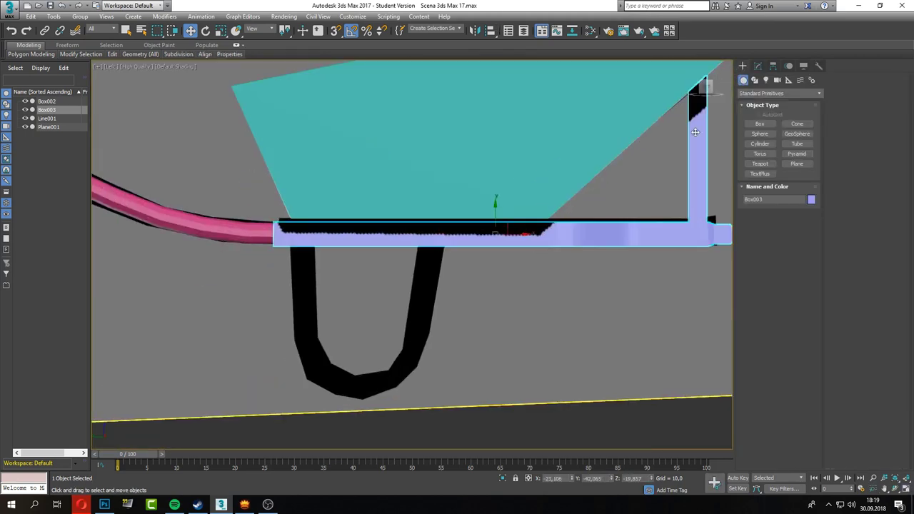
{"action": "left_click", "coordinate": [760, 131]}
{"action": "left_click", "coordinate": [306, 182]}
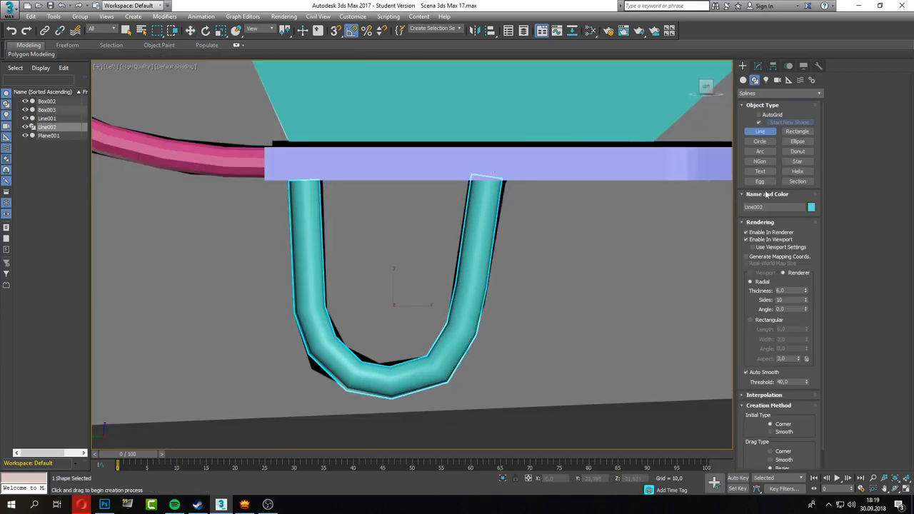
{"action": "scroll", "coordinate": [342, 361], "scroll_direction": "up", "scroll_amount": 2}
{"action": "key", "text": "w"}
{"action": "left_click", "coordinate": [755, 65]}
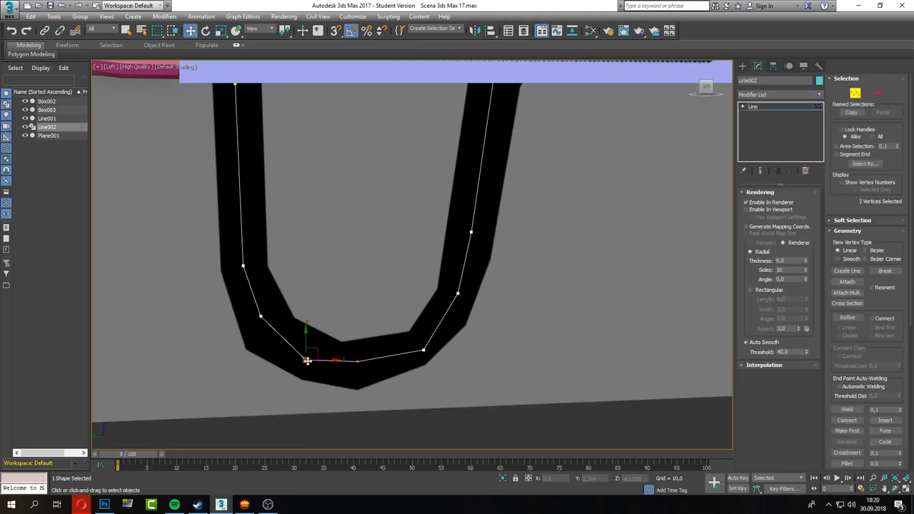
{"action": "left_click_drag", "start_coordinate": [260, 316], "coordinate": [268, 327]}
{"action": "middle_click_drag", "start_coordinate": [268, 327], "coordinate": [279, 365]}
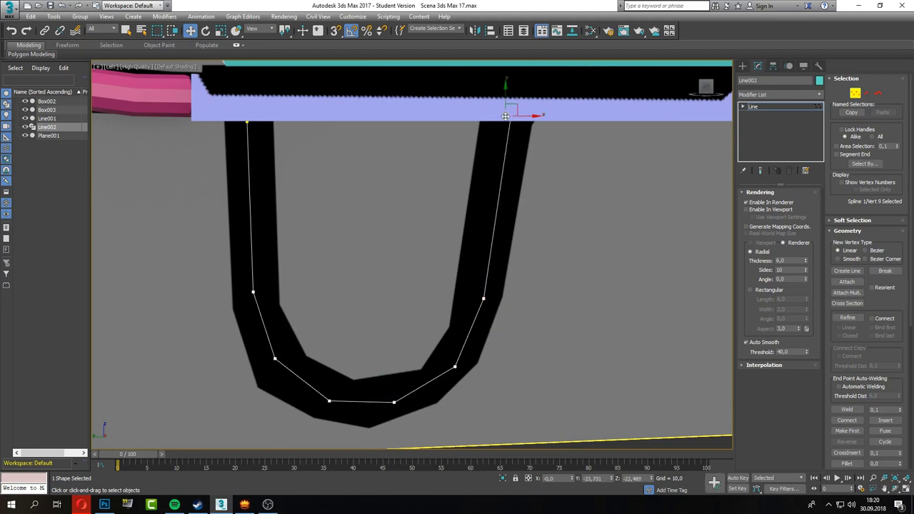
{"action": "scroll", "coordinate": [557, 193], "scroll_direction": "down", "scroll_amount": 2}
{"action": "left_click", "coordinate": [576, 239]}
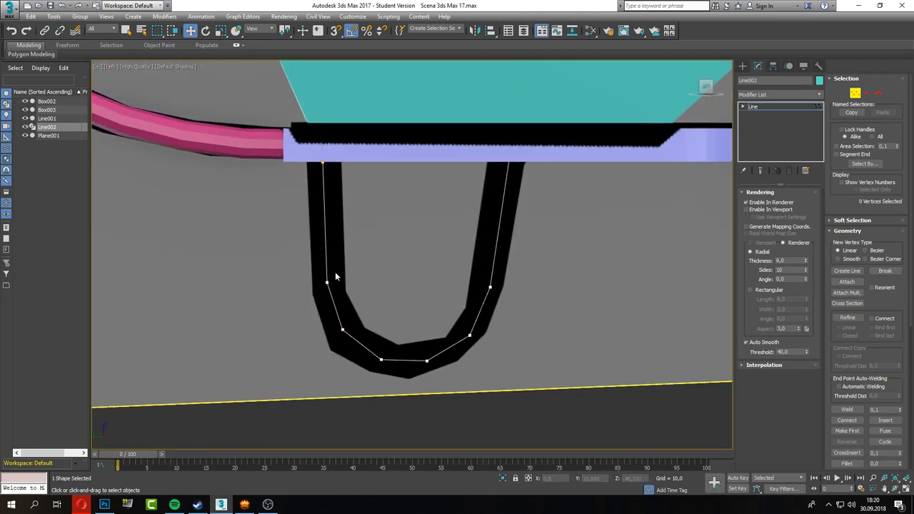
Enable In Viewport for Line002 and set its radial thickness to 7
{"action": "left_click", "coordinate": [746, 210]}
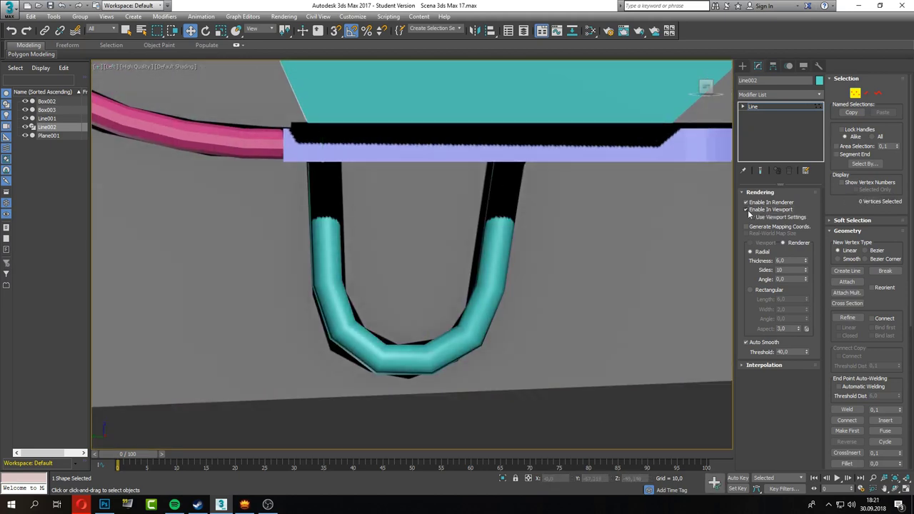
{"action": "type", "text": "7"}
{"action": "key", "text": "Return"}
{"action": "middle_click_drag", "start_coordinate": [430, 305], "coordinate": [447, 321]}
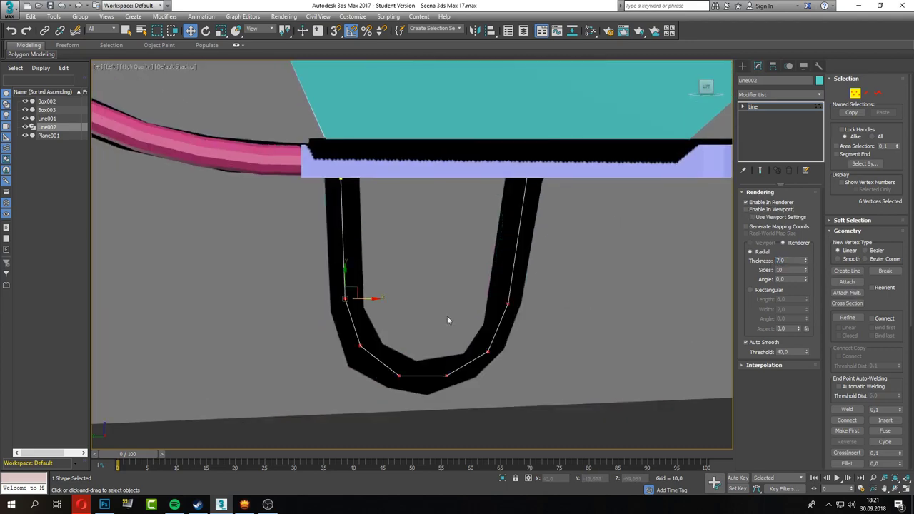
{"action": "left_click", "coordinate": [747, 209]}
Convert the U-shaped leg line to Editable Poly and nudge its bottom-bend vertices slightly along X
{"action": "right_click", "coordinate": [752, 107]}
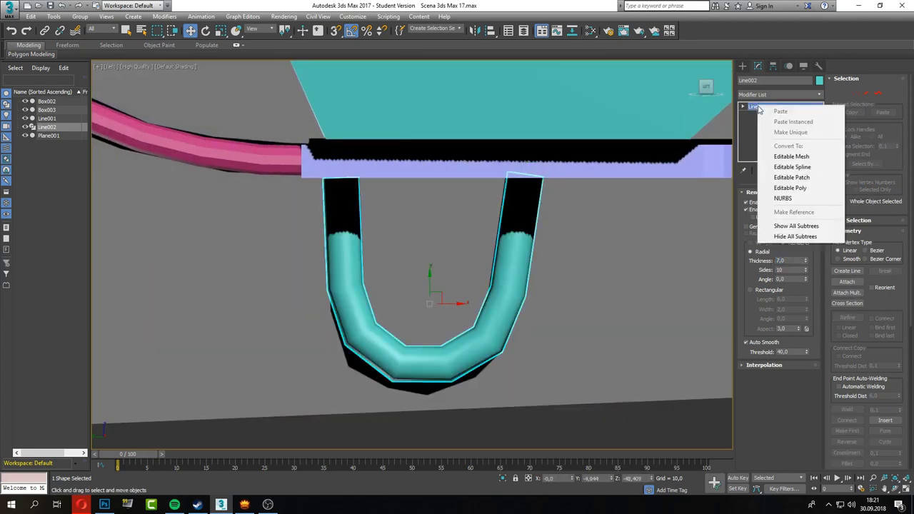
{"action": "left_click", "coordinate": [772, 188]}
{"action": "key", "text": "1"}
{"action": "left_click_drag", "start_coordinate": [562, 188], "coordinate": [174, 66]}
{"action": "key", "text": "F4"}
{"action": "scroll", "coordinate": [400, 220], "scroll_direction": "up", "scroll_amount": 2}
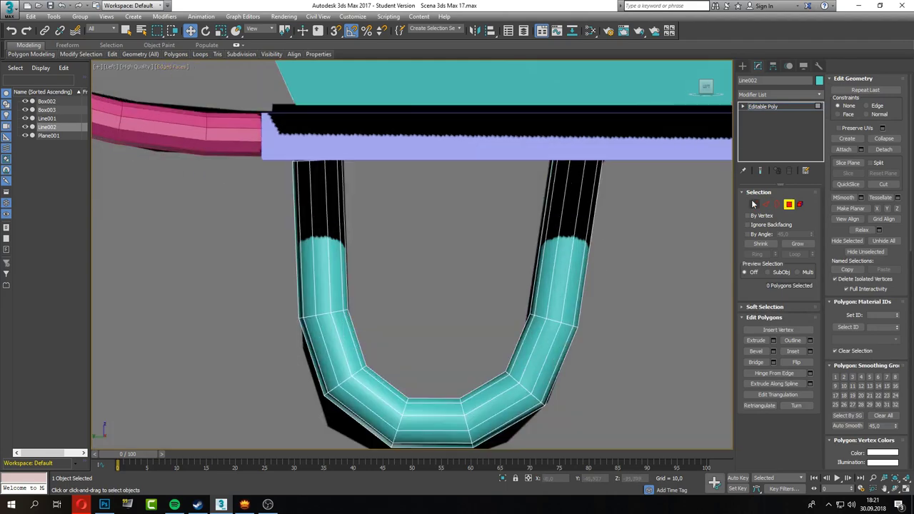
{"action": "scroll", "coordinate": [829, 341], "scroll_direction": "down", "scroll_amount": 1}
{"action": "scroll", "coordinate": [828, 341], "scroll_direction": "up", "scroll_amount": 1}
{"action": "scroll", "coordinate": [451, 142], "scroll_direction": "down", "scroll_amount": 3}
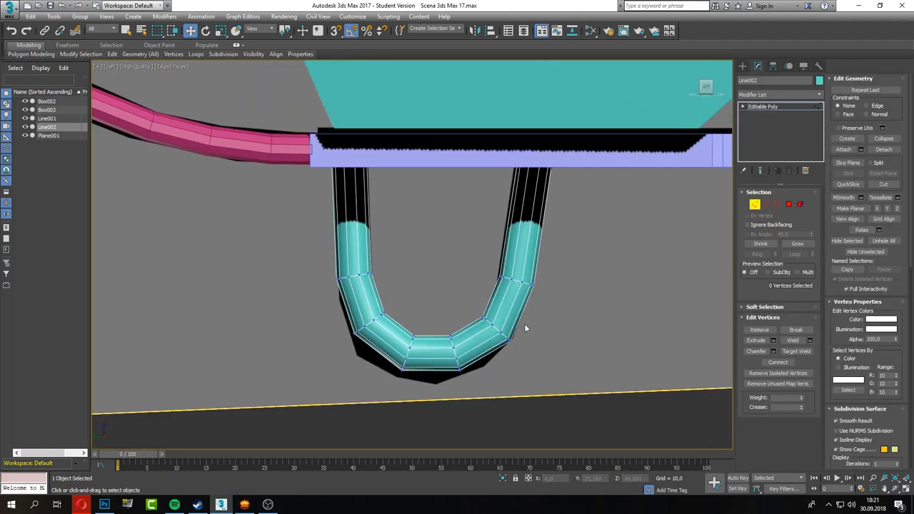
{"action": "left_click_drag", "start_coordinate": [441, 355], "coordinate": [438, 356]}
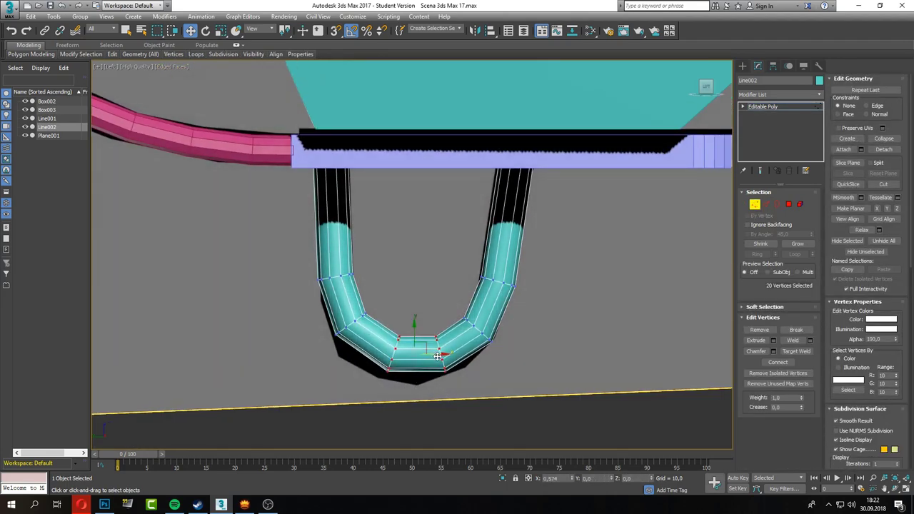
Try rotating the leg tube in the Front view, undo it, and view it from above in Perspective
{"action": "left_click", "coordinate": [906, 490]}
{"action": "key", "text": "alt+w"}
{"action": "key", "text": "e"}
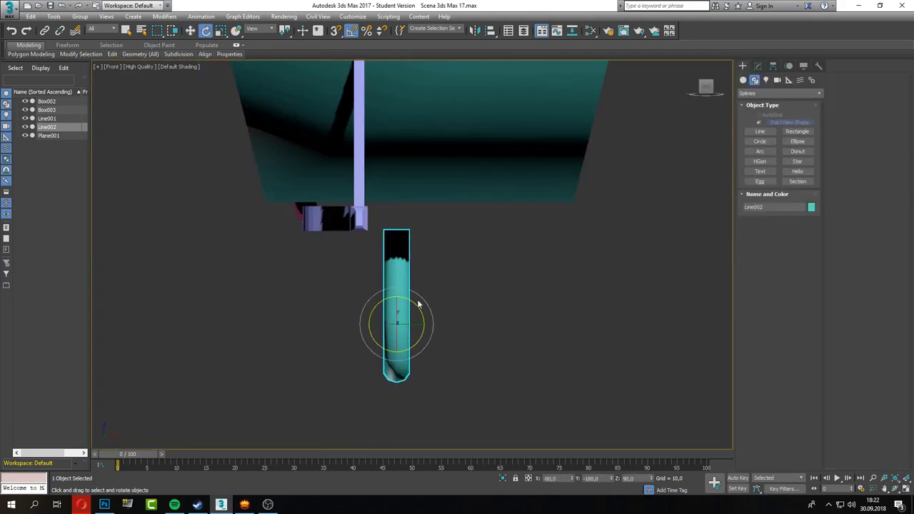
{"action": "scroll", "coordinate": [370, 217], "scroll_direction": "up", "scroll_amount": 5}
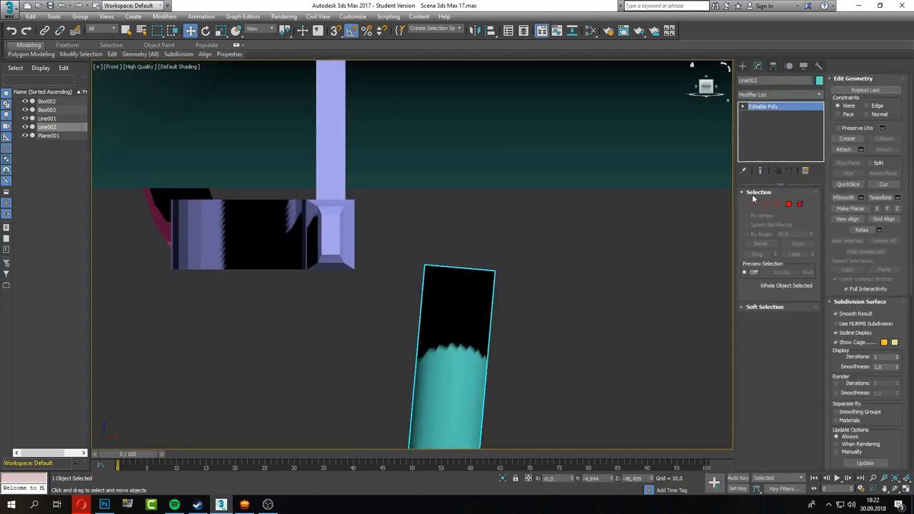
{"action": "scroll", "coordinate": [471, 194], "scroll_direction": "down", "scroll_amount": 3}
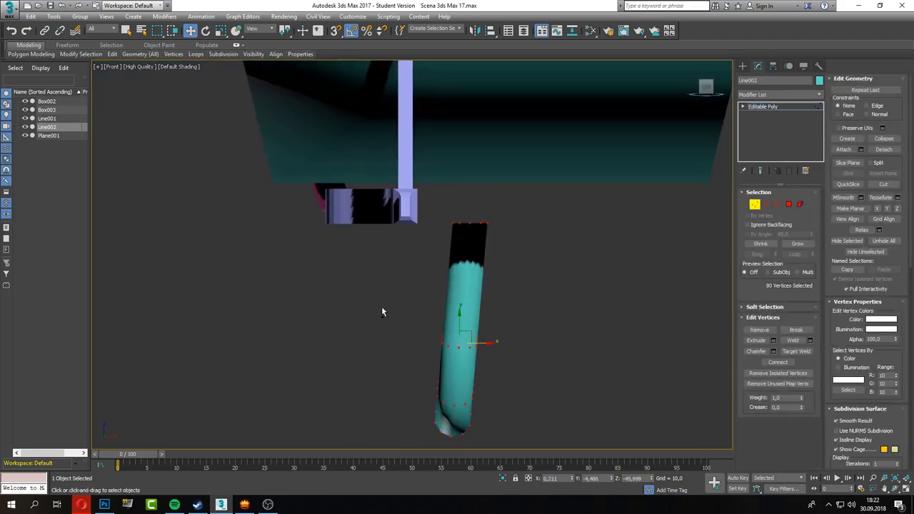
{"action": "key", "text": "ctrl+z"}
{"action": "key", "text": "alt+w"}
{"action": "key", "text": "alt+w"}
{"action": "key", "text": "ctrl+r"}
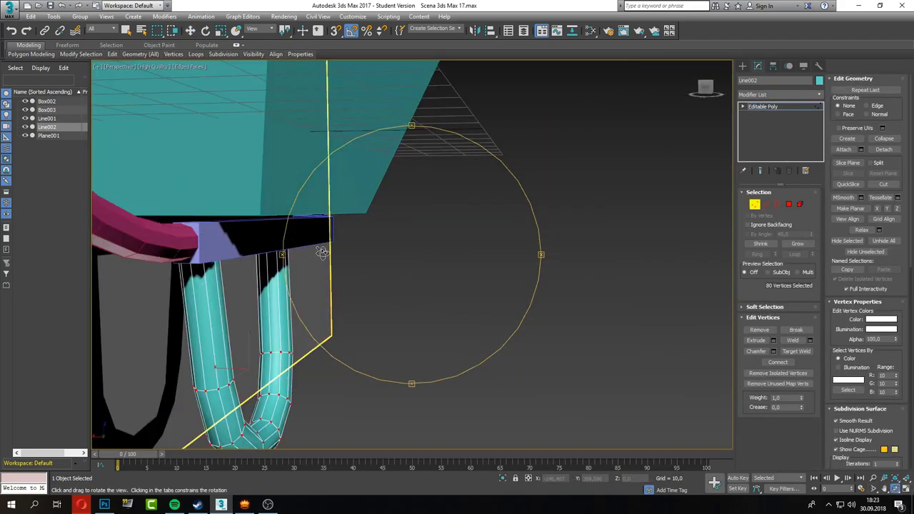
{"action": "left_click_drag", "start_coordinate": [322, 253], "coordinate": [476, 310]}
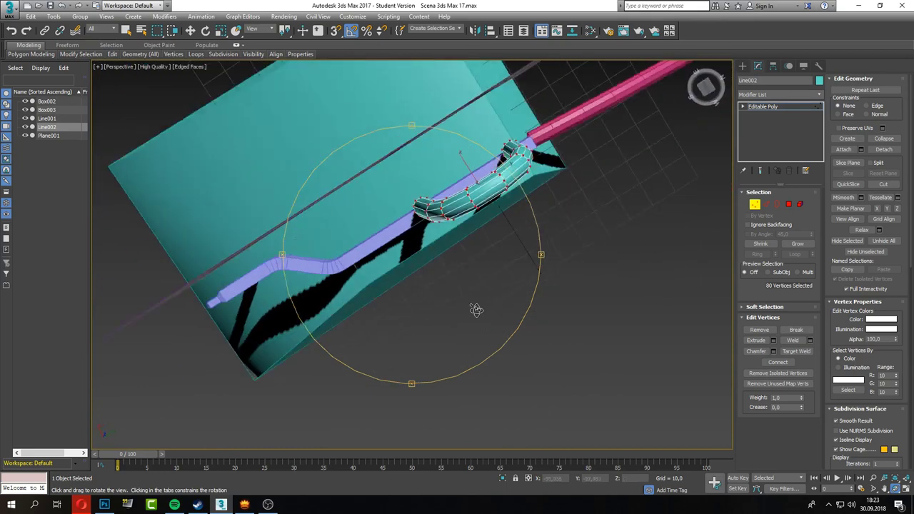
{"action": "key", "text": "alt+w"}
{"action": "key", "text": "alt+w"}
{"action": "left_click", "coordinate": [118, 67]}
{"action": "left_click", "coordinate": [153, 138]}
Select the U-shaped leg tube from a bottom view
{"action": "left_click", "coordinate": [360, 214]}
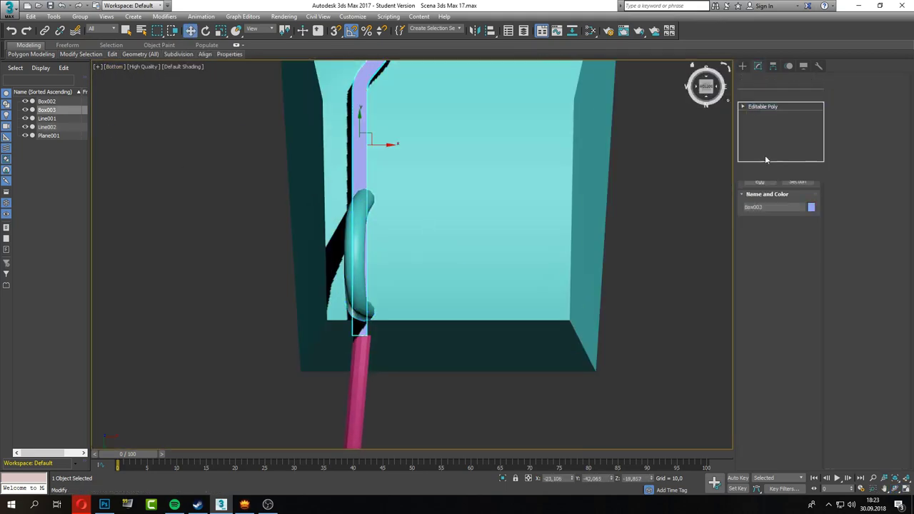
{"action": "key", "text": "1"}
{"action": "scroll", "coordinate": [365, 342], "scroll_direction": "up", "scroll_amount": 5}
{"action": "scroll", "coordinate": [402, 272], "scroll_direction": "up", "scroll_amount": 3}
{"action": "middle_click_drag", "start_coordinate": [407, 300], "coordinate": [424, 165]}
{"action": "scroll", "coordinate": [414, 254], "scroll_direction": "up", "scroll_amount": 3}
{"action": "scroll", "coordinate": [416, 165], "scroll_direction": "down", "scroll_amount": 5}
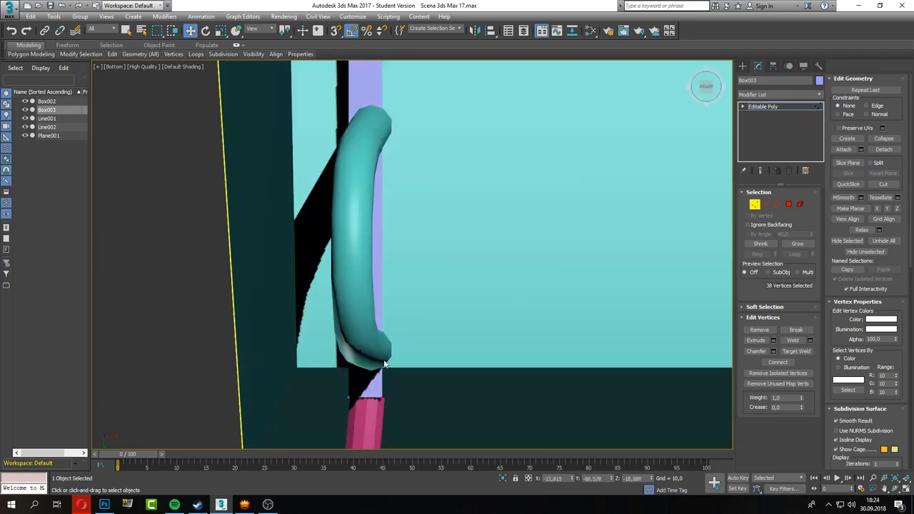
{"action": "left_click", "coordinate": [367, 286]}
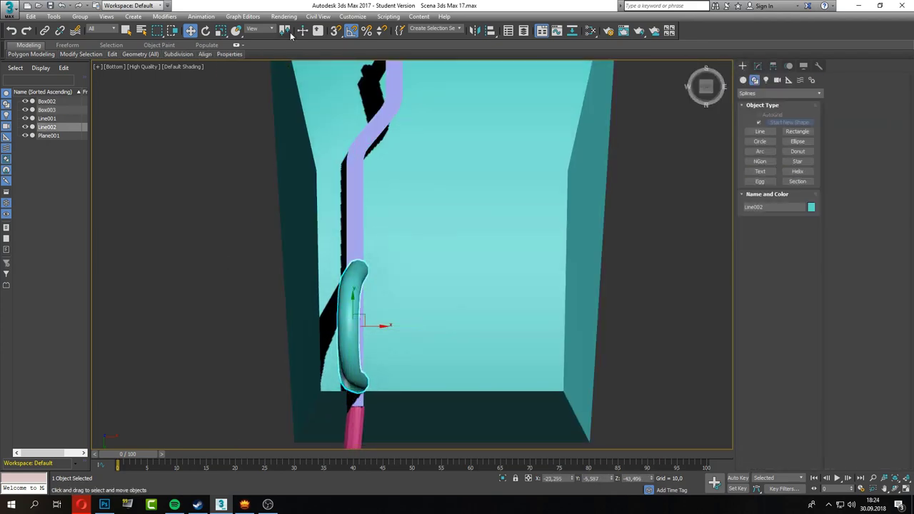
{"action": "key", "text": "r"}
{"action": "scroll", "coordinate": [400, 332], "scroll_direction": "up", "scroll_amount": 4}
{"action": "left_click", "coordinate": [906, 490]}
Select the Box003 frame and attach Line001 and Line002 to it
{"action": "key", "text": "w"}
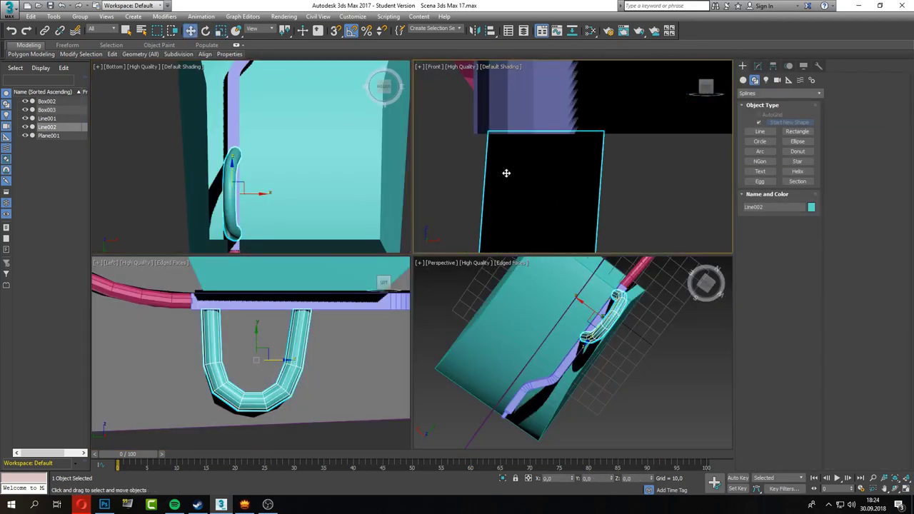
{"action": "scroll", "coordinate": [539, 145], "scroll_direction": "up", "scroll_amount": 5}
{"action": "scroll", "coordinate": [539, 145], "scroll_direction": "down", "scroll_amount": 2}
{"action": "key", "text": "alt+w"}
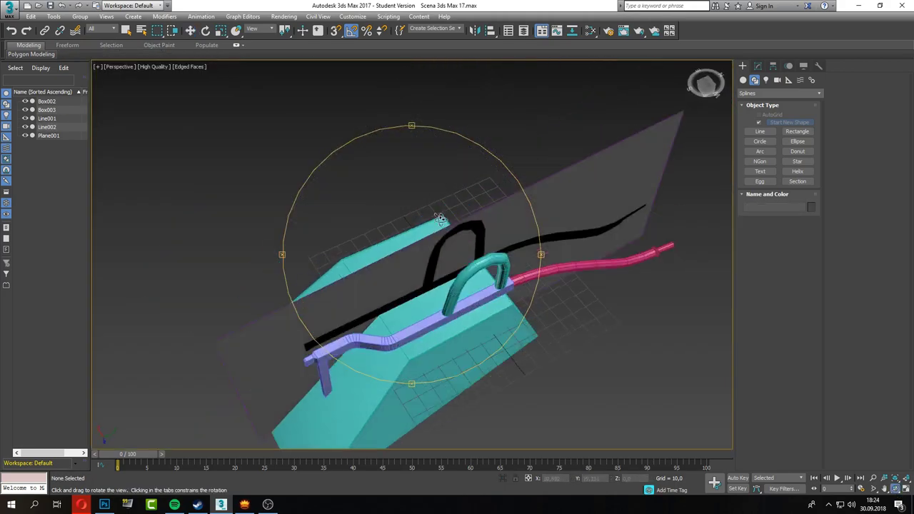
{"action": "mouse_move", "coordinate": [458, 200]}
{"action": "middle_mouse_down", "text": "alt"}
{"action": "mouse_move", "coordinate": [402, 254]}
{"action": "mouse_move", "coordinate": [399, 305]}
{"action": "middle_mouse_up", "text": "alt"}
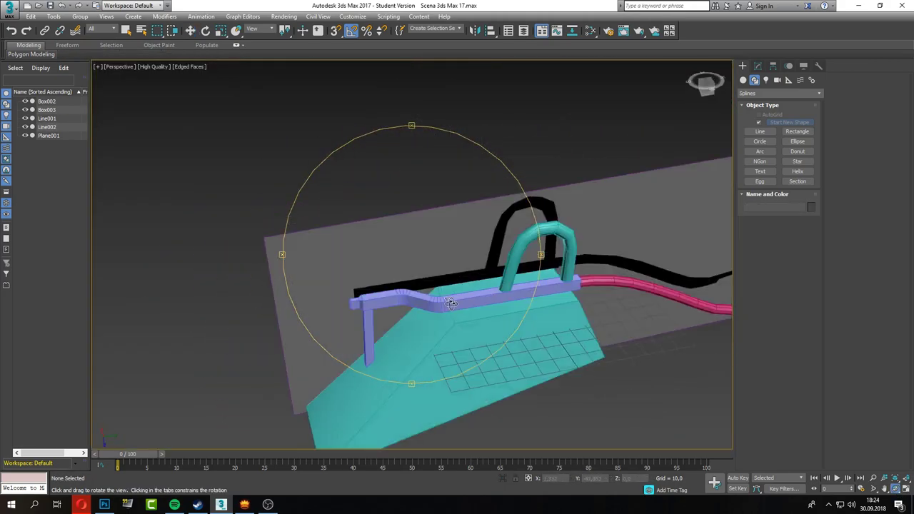
{"action": "scroll", "coordinate": [398, 305], "scroll_direction": "up", "scroll_amount": 3}
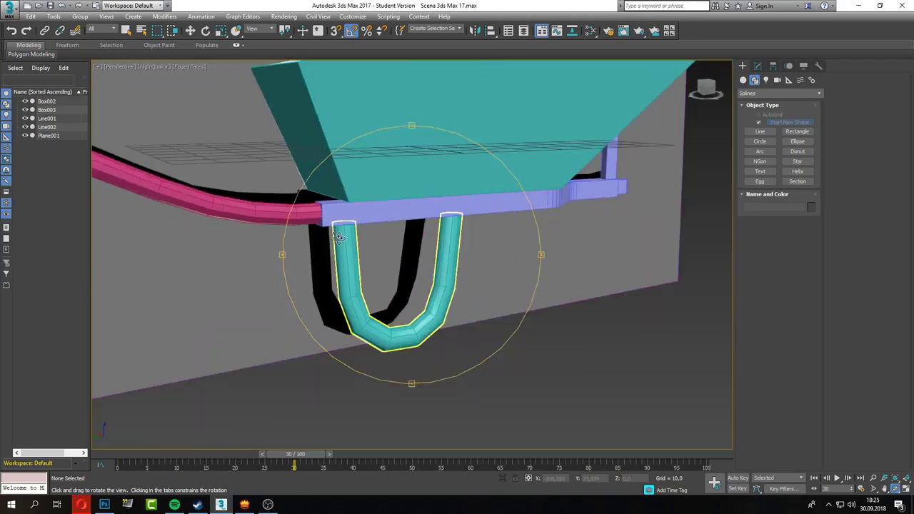
{"action": "key", "text": "w"}
{"action": "left_click", "coordinate": [457, 207]}
{"action": "left_click", "coordinate": [758, 66]}
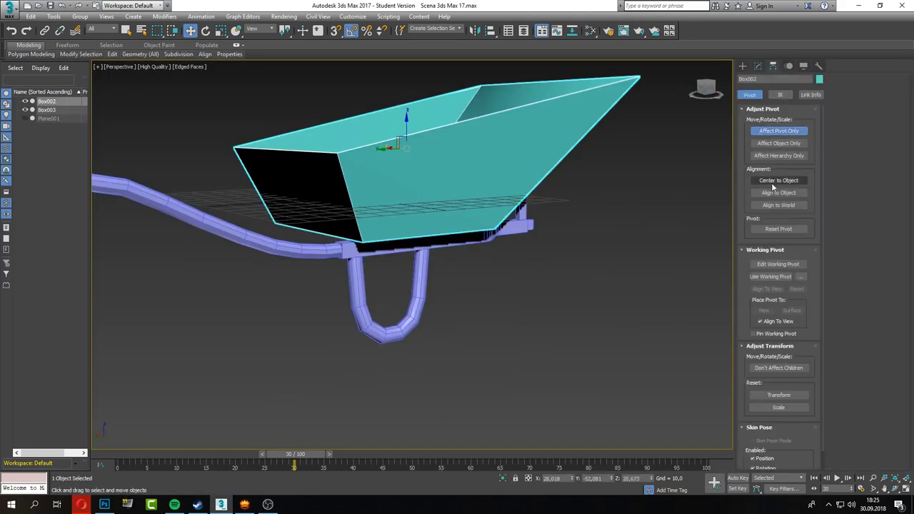
Adjust the frame's pivot and mirror it to form a second rail with leg
{"action": "left_click", "coordinate": [773, 67]}
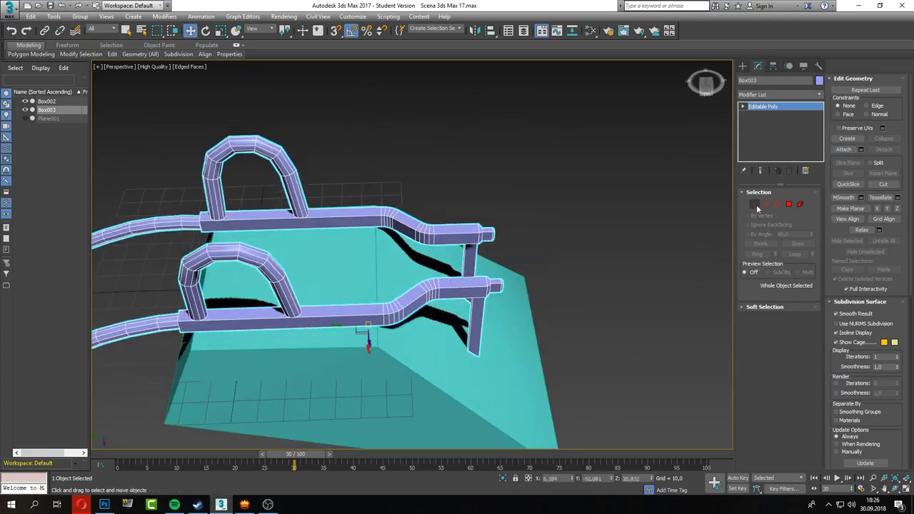
{"action": "left_click", "coordinate": [756, 205]}
{"action": "key", "text": "ctrl+r"}
{"action": "mouse_move", "coordinate": [364, 261]}
{"action": "left_mouse_down"}
{"action": "mouse_move", "coordinate": [400, 339]}
{"action": "mouse_move", "coordinate": [379, 314]}
{"action": "left_mouse_up"}
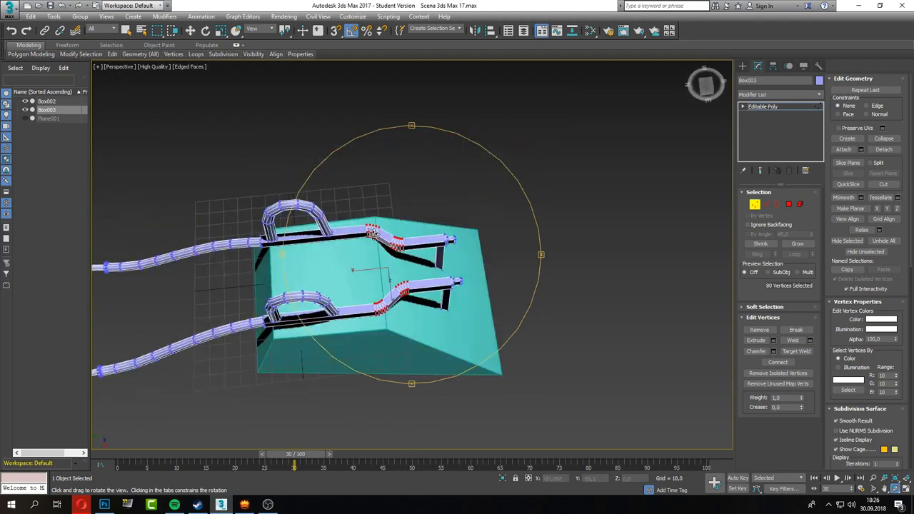
{"action": "scroll", "coordinate": [548, 307], "scroll_direction": "up", "scroll_amount": 5}
Detach a long rail polygon as a clone named Object001
{"action": "key", "text": "4"}
{"action": "left_click", "coordinate": [381, 235]}
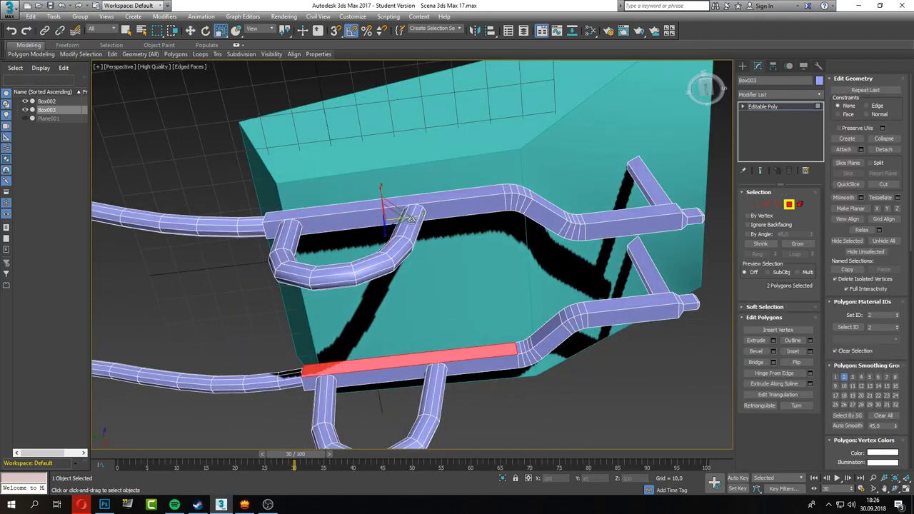
{"action": "left_click", "coordinate": [492, 261]}
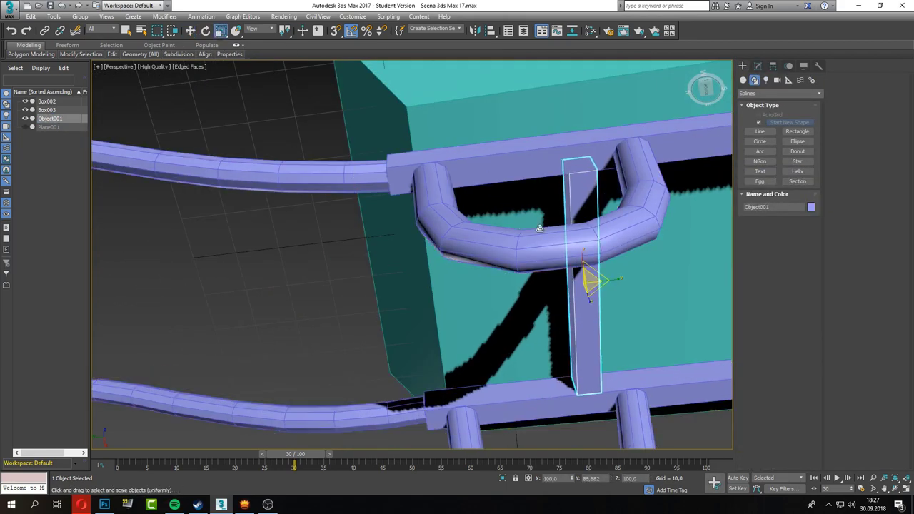
Slide the new Object001 piece left along the rail
{"action": "key", "text": "w"}
{"action": "left_click_drag", "start_coordinate": [588, 282], "coordinate": [398, 286]}
{"action": "middle_click_drag", "start_coordinate": [398, 286], "coordinate": [194, 294], "text": "alt"}
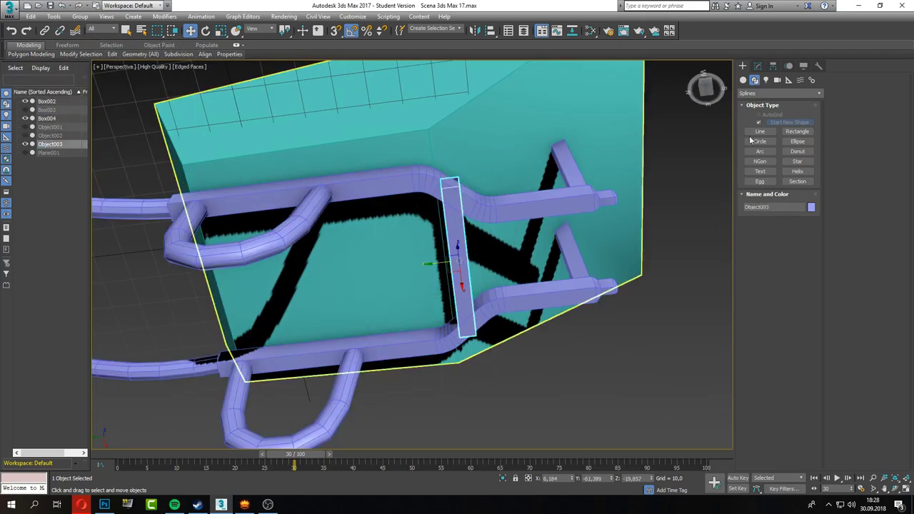
Create a ProBoolean on the crossbar in Insert mode, picking Box004 as operand
{"action": "left_click", "coordinate": [760, 175]}
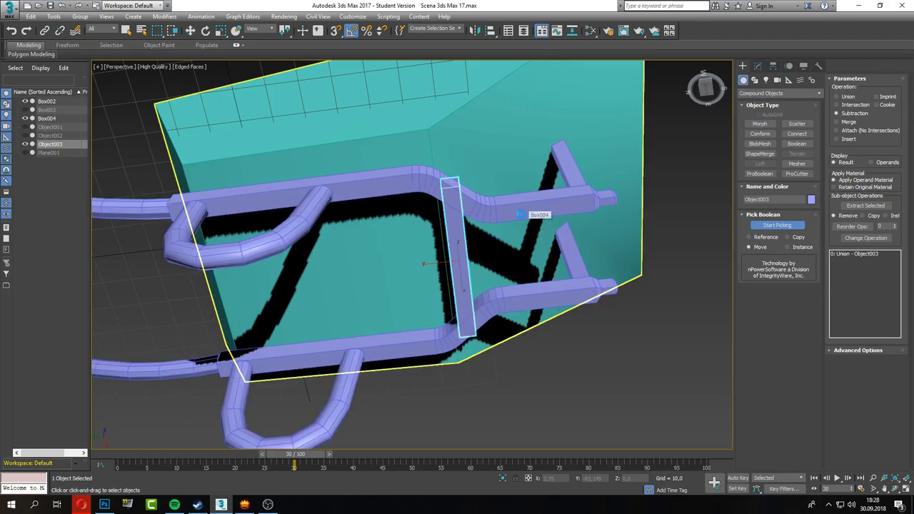
{"action": "left_click", "coordinate": [520, 214]}
{"action": "left_click", "coordinate": [837, 139]}
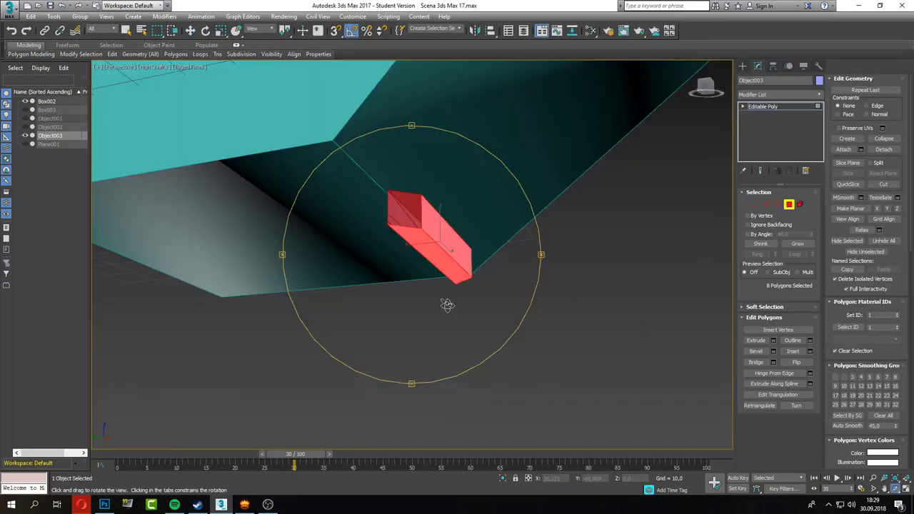
Select more faces and two edges of the crossbar
{"action": "mouse_move", "coordinate": [445, 302]}
{"action": "middle_mouse_down", "text": "alt"}
{"action": "mouse_move", "coordinate": [462, 297]}
{"action": "mouse_move", "coordinate": [398, 179]}
{"action": "middle_mouse_up", "text": "alt"}
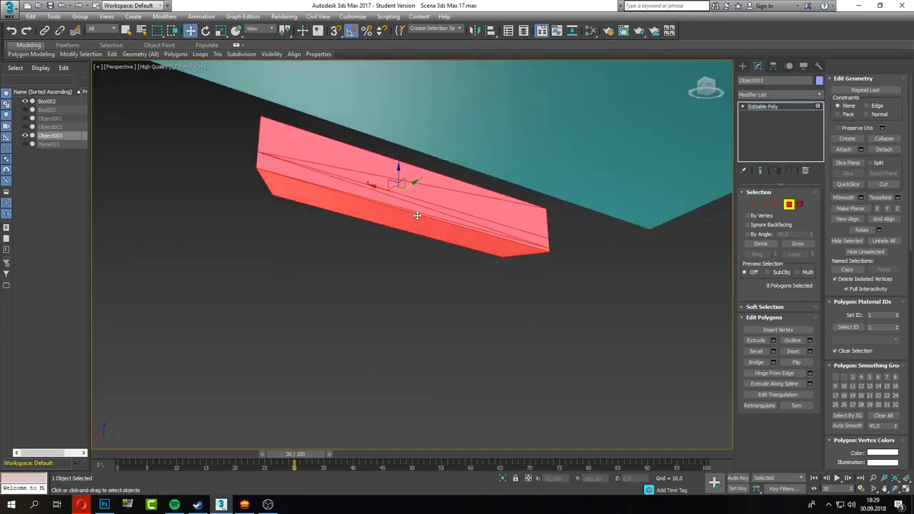
{"action": "scroll", "coordinate": [604, 262], "scroll_direction": "up", "scroll_amount": 3}
{"action": "key", "text": "w"}
{"action": "middle_click_drag", "start_coordinate": [562, 258], "coordinate": [610, 189], "text": "alt"}
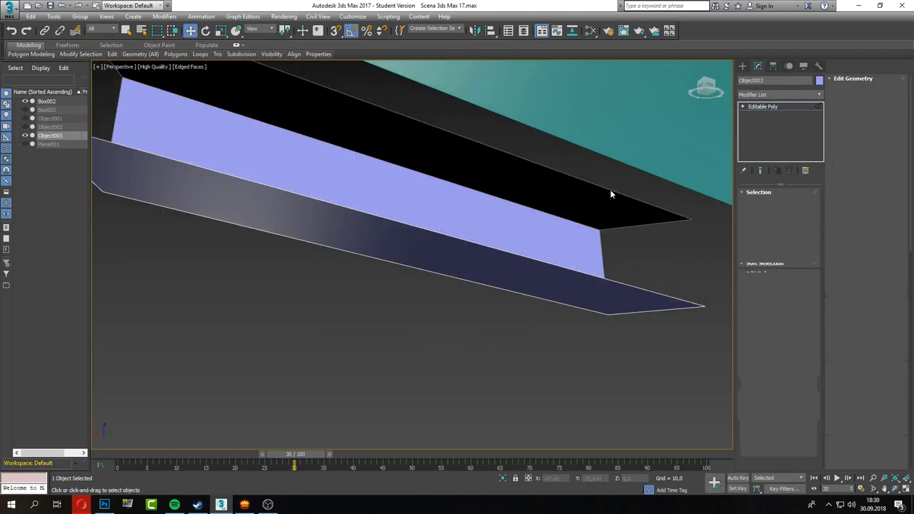
{"action": "key", "text": "2"}
{"action": "left_click", "coordinate": [649, 292]}
{"action": "middle_click_drag", "start_coordinate": [649, 292], "coordinate": [429, 236], "text": "alt"}
{"action": "scroll", "coordinate": [122, 164], "scroll_direction": "down", "scroll_amount": 3}
Unhide the frame and cloned pieces, then return to vertex editing from a side view
{"action": "left_click_drag", "start_coordinate": [26, 127], "coordinate": [26, 109]}
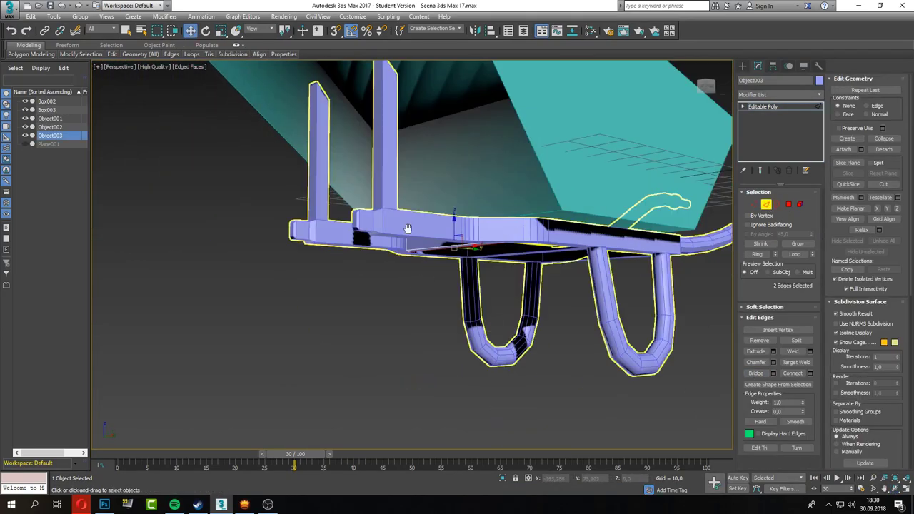
{"action": "middle_click_drag", "start_coordinate": [429, 250], "coordinate": [500, 214], "text": "alt"}
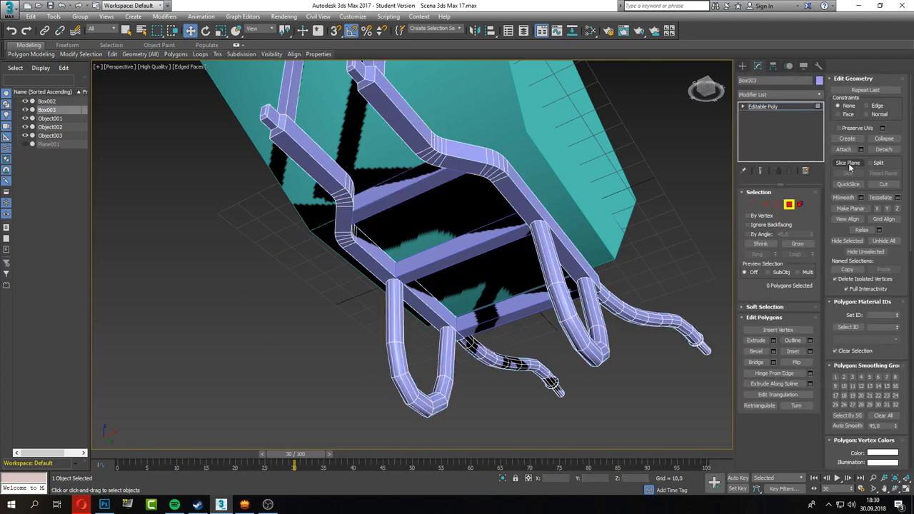
{"action": "mouse_move", "coordinate": [402, 189]}
{"action": "middle_mouse_down", "text": "alt"}
{"action": "mouse_move", "coordinate": [547, 361]}
{"action": "mouse_move", "coordinate": [408, 321]}
{"action": "middle_mouse_up", "text": "alt"}
{"action": "scroll", "coordinate": [374, 316], "scroll_direction": "up", "scroll_amount": 4}
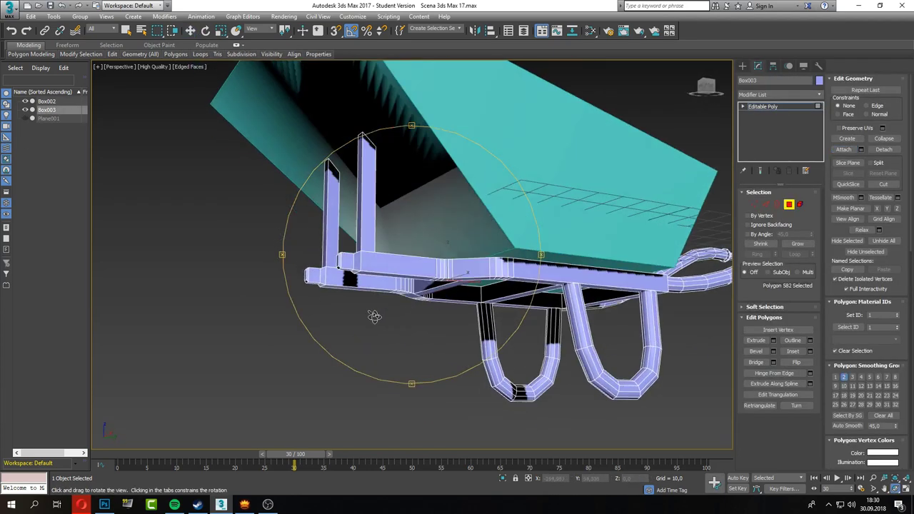
{"action": "key", "text": "1"}
{"action": "key", "text": "w"}
{"action": "scroll", "coordinate": [312, 298], "scroll_direction": "up", "scroll_amount": 3}
{"action": "scroll", "coordinate": [357, 321], "scroll_direction": "down", "scroll_amount": 5}
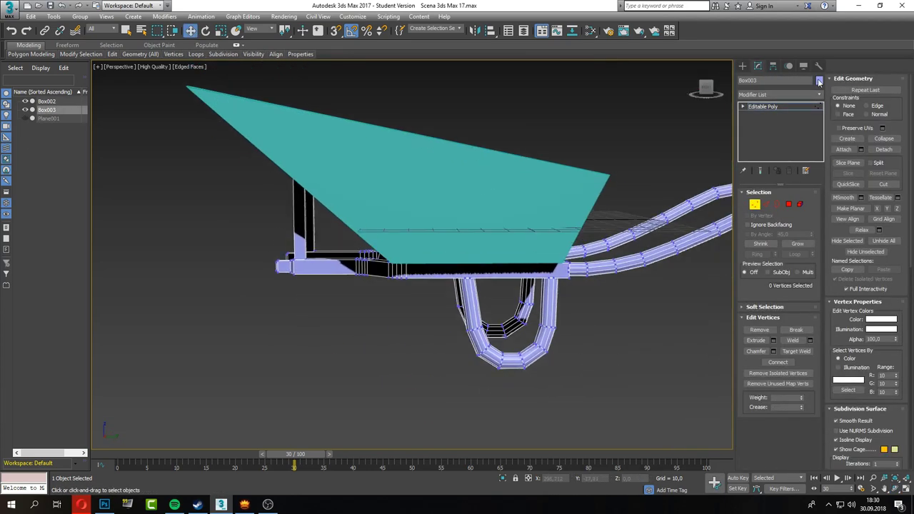
Set the tub Box002's object colour to red
{"action": "left_click", "coordinate": [820, 80]}
{"action": "left_click", "coordinate": [286, 231]}
{"action": "left_click", "coordinate": [352, 290]}
{"action": "middle_click_drag", "start_coordinate": [361, 317], "coordinate": [400, 300], "text": "alt"}
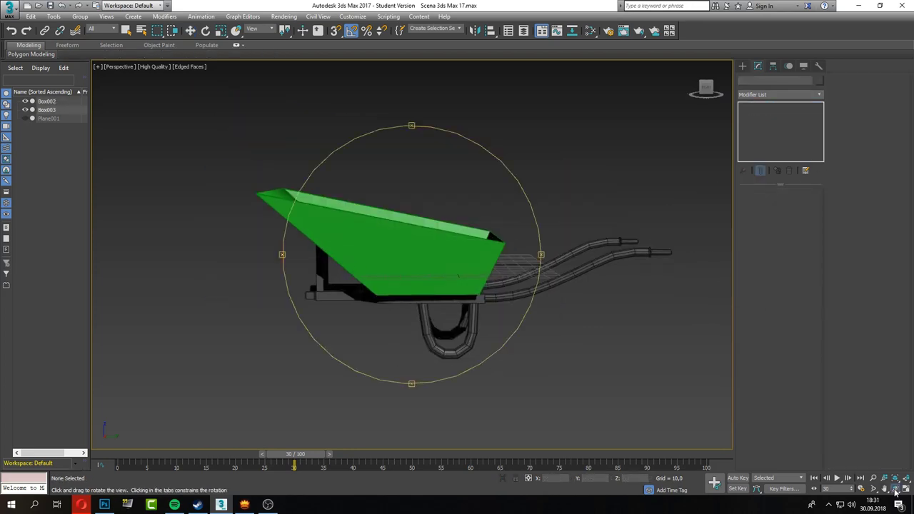
{"action": "left_click", "coordinate": [450, 264]}
{"action": "left_click", "coordinate": [819, 80]}
{"action": "left_click", "coordinate": [229, 221]}
{"action": "left_click", "coordinate": [352, 291]}
Select the Box003 frame in a side view, box-select its vertices, then clear the selection
{"action": "key", "text": "alt+w"}
{"action": "key", "text": "alt+w"}
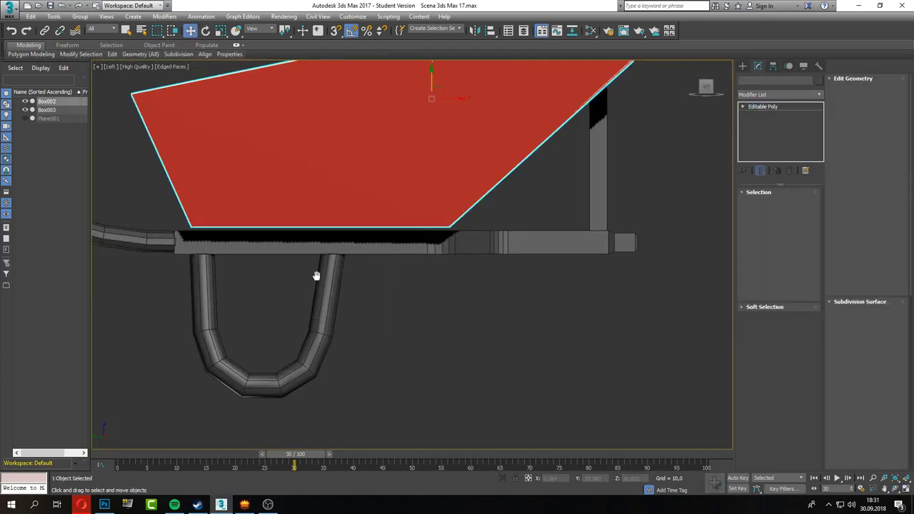
{"action": "scroll", "coordinate": [316, 274], "scroll_direction": "up", "scroll_amount": 2}
{"action": "middle_click_drag", "start_coordinate": [317, 274], "coordinate": [487, 239]}
{"action": "left_click", "coordinate": [516, 263]}
{"action": "scroll", "coordinate": [516, 263], "scroll_direction": "down", "scroll_amount": 3}
{"action": "left_click_drag", "start_coordinate": [204, 183], "coordinate": [602, 378]}
{"action": "scroll", "coordinate": [501, 262], "scroll_direction": "up", "scroll_amount": 6}
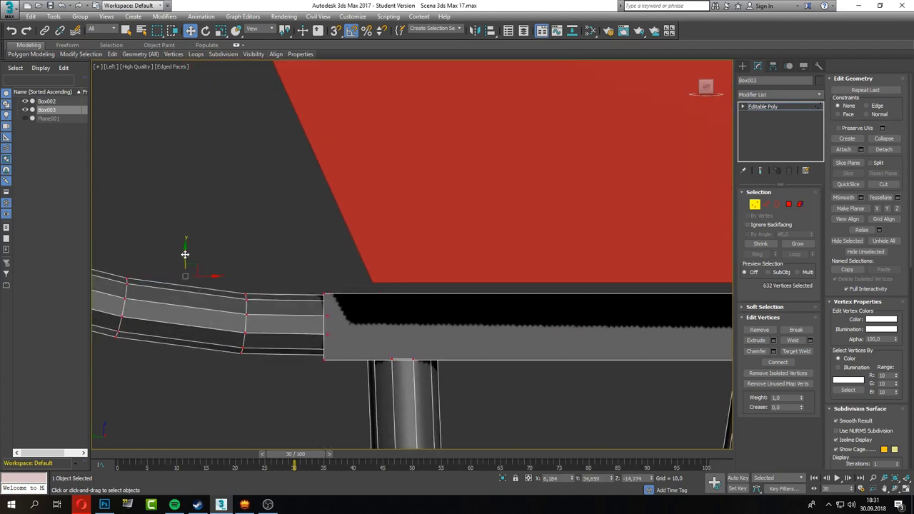
{"action": "scroll", "coordinate": [306, 267], "scroll_direction": "down", "scroll_amount": 6}
{"action": "left_click", "coordinate": [306, 267]}
{"action": "scroll", "coordinate": [405, 345], "scroll_direction": "down", "scroll_amount": 2}
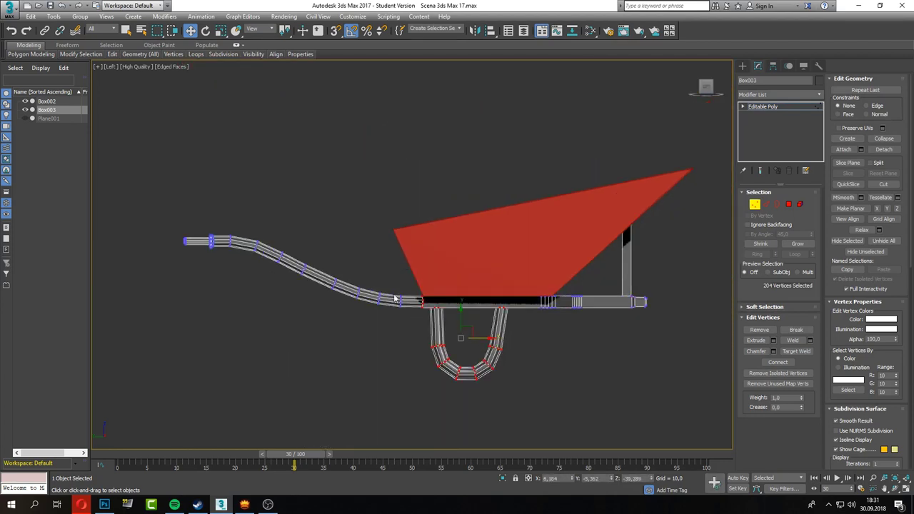
{"action": "scroll", "coordinate": [399, 299], "scroll_direction": "up", "scroll_amount": 4}
Select the vertices along the handle and at the handle ends, checking in Perspective
{"action": "left_click_drag", "start_coordinate": [343, 236], "coordinate": [472, 336]}
{"action": "scroll", "coordinate": [443, 381], "scroll_direction": "down", "scroll_amount": 3}
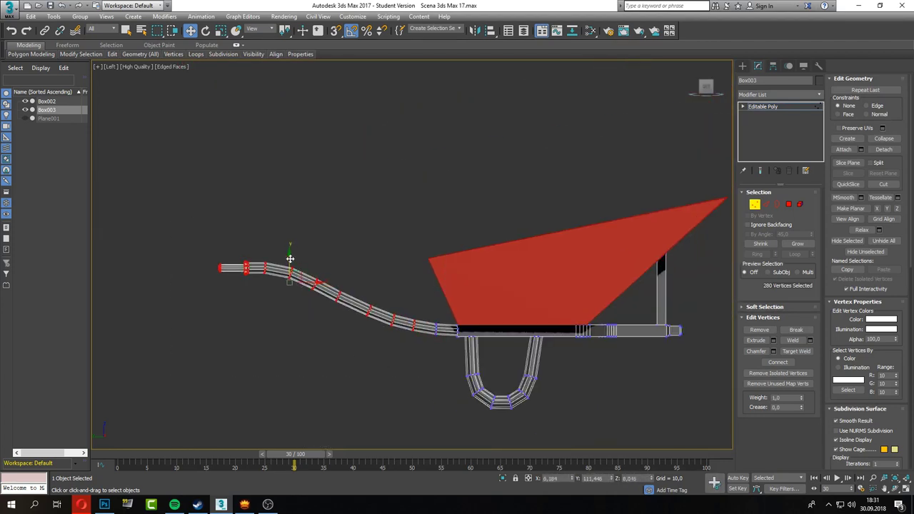
{"action": "scroll", "coordinate": [290, 279], "scroll_direction": "up", "scroll_amount": 4}
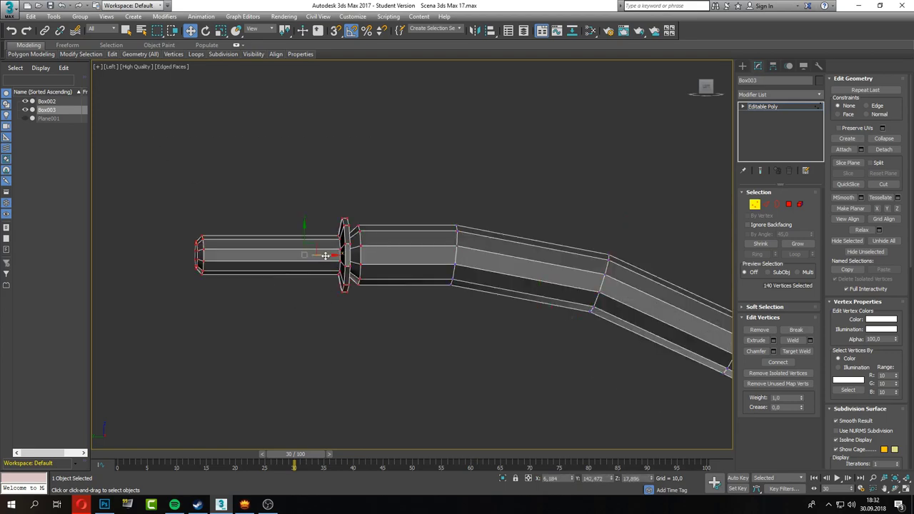
{"action": "scroll", "coordinate": [325, 256], "scroll_direction": "down", "scroll_amount": 5}
{"action": "key", "text": "p"}
{"action": "mouse_move", "coordinate": [572, 385]}
{"action": "middle_mouse_down", "text": "alt"}
{"action": "mouse_move", "coordinate": [441, 385]}
{"action": "mouse_move", "coordinate": [387, 319]}
{"action": "middle_mouse_up", "text": "alt"}
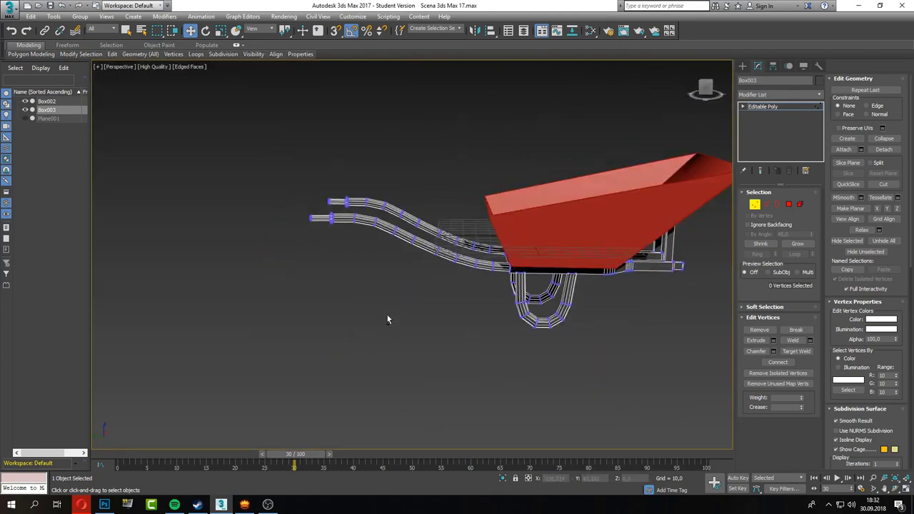
{"action": "scroll", "coordinate": [387, 319], "scroll_direction": "up", "scroll_amount": 4}
{"action": "left_click_drag", "start_coordinate": [290, 154], "coordinate": [353, 196]}
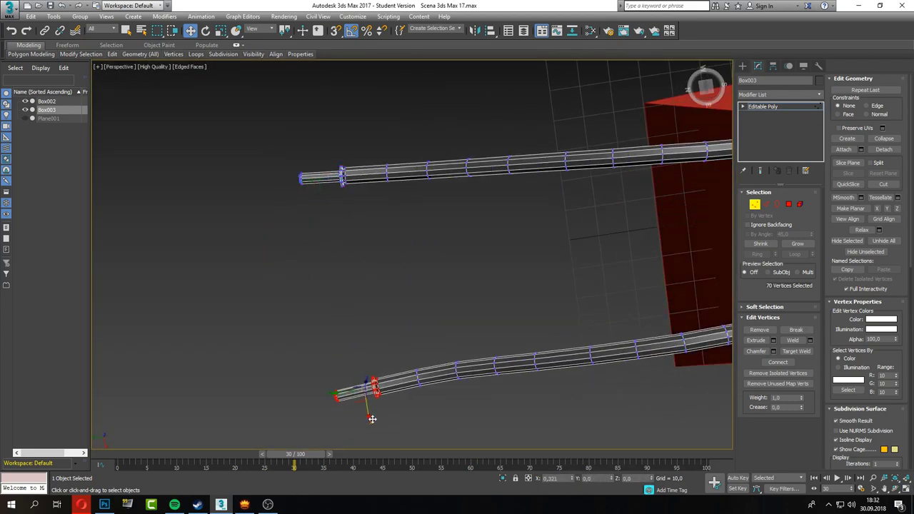
{"action": "scroll", "coordinate": [373, 419], "scroll_direction": "down", "scroll_amount": 3}
{"action": "middle_click_drag", "start_coordinate": [372, 419], "coordinate": [499, 274], "text": "alt"}
Create a 10-sided cylinder for the axle in the side view
{"action": "key", "text": "l"}
{"action": "left_click", "coordinate": [743, 65]}
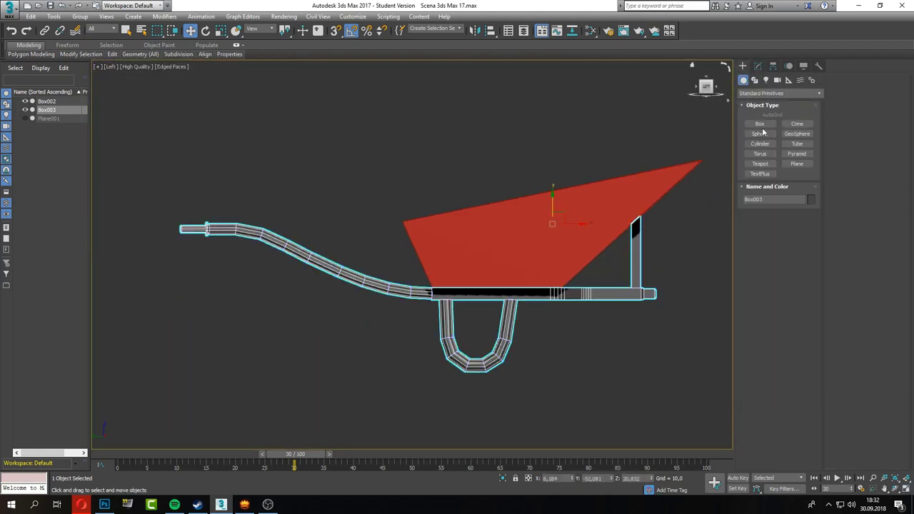
{"action": "left_click", "coordinate": [760, 143]}
{"action": "scroll", "coordinate": [473, 255], "scroll_direction": "up", "scroll_amount": 10}
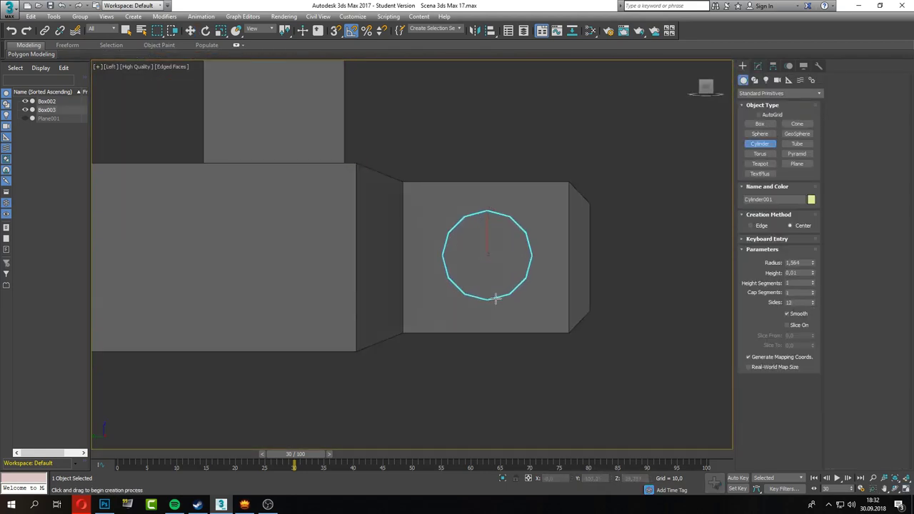
{"action": "middle_click_drag", "start_coordinate": [544, 381], "coordinate": [372, 374]}
{"action": "left_click", "coordinate": [813, 304]}
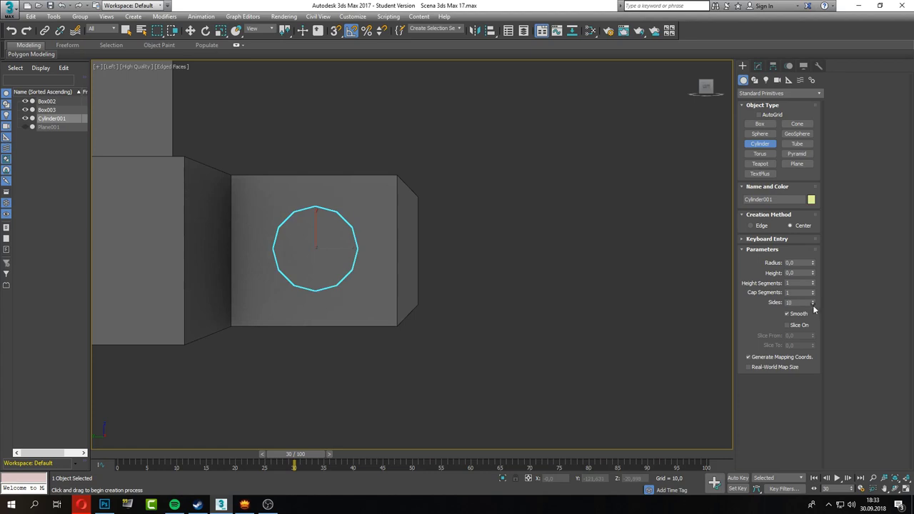
Draw a 6-sided nut cylinder, adjust its pivot, and convert it to Editable Poly
{"action": "left_click_drag", "start_coordinate": [509, 248], "coordinate": [527, 278]}
{"action": "left_click", "coordinate": [760, 67]}
{"action": "left_click", "coordinate": [315, 236]}
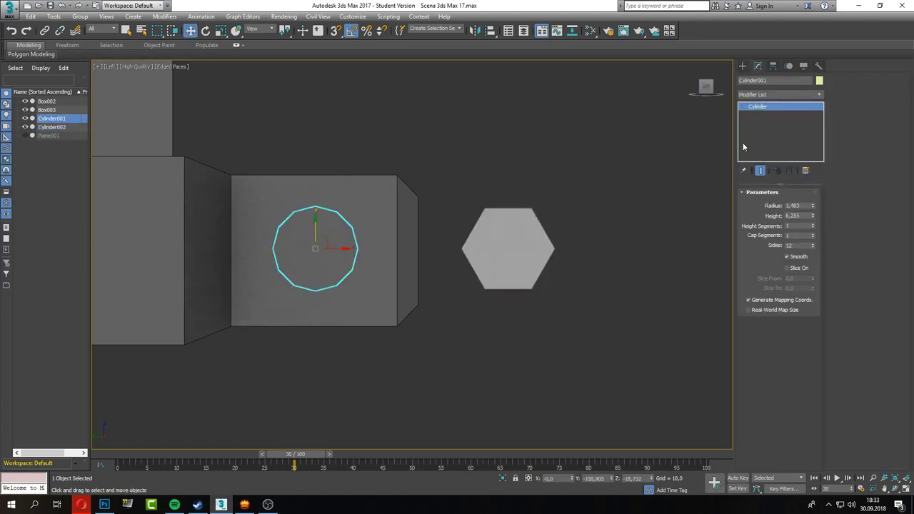
{"action": "left_click", "coordinate": [773, 65]}
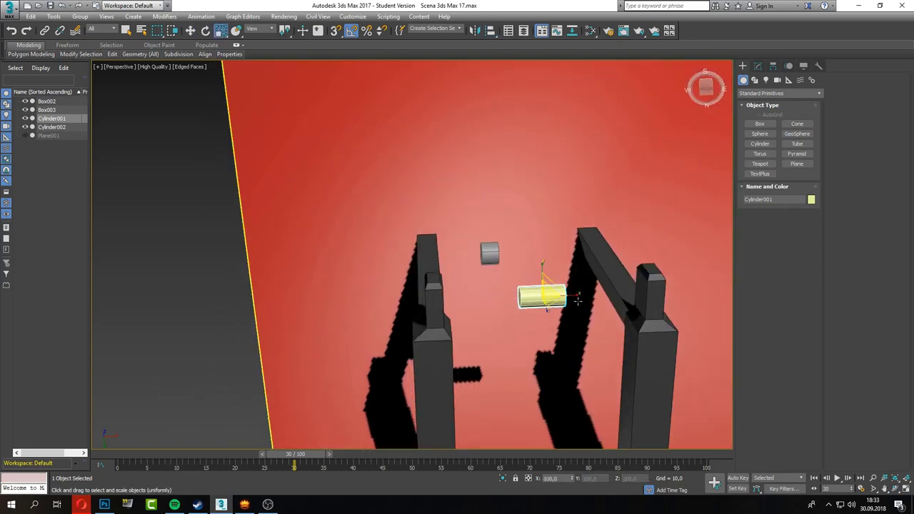
{"action": "middle_click_drag", "start_coordinate": [543, 300], "coordinate": [493, 315], "text": "alt"}
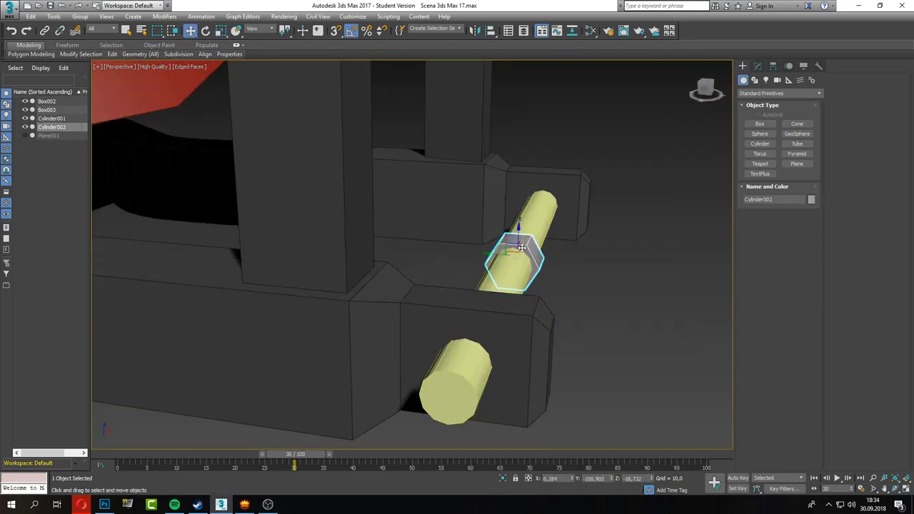
{"action": "left_click", "coordinate": [758, 66]}
{"action": "key", "text": "4"}
{"action": "mouse_move", "coordinate": [643, 290]}
{"action": "middle_mouse_down", "text": "alt"}
{"action": "mouse_move", "coordinate": [496, 313]}
{"action": "mouse_move", "coordinate": [541, 302]}
{"action": "middle_mouse_up", "text": "alt"}
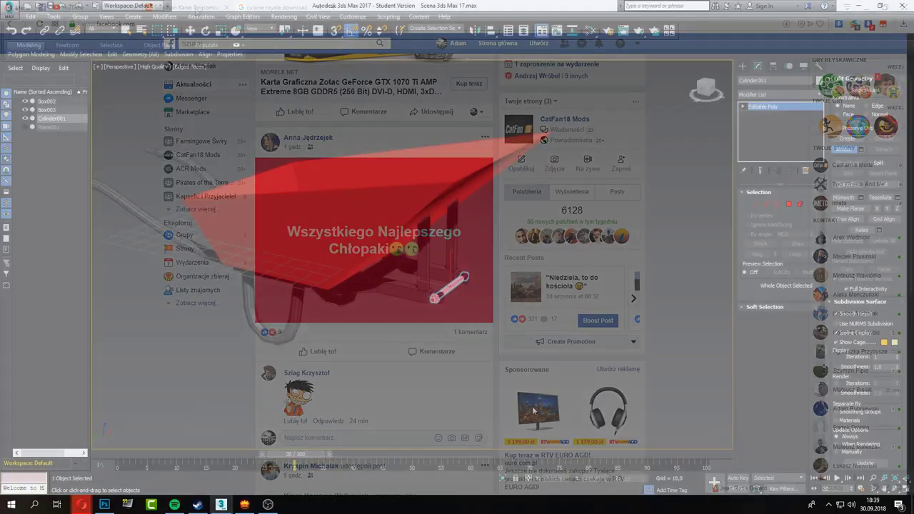
Size the reference plane Plane001 to Width 90 and Length 70 and move it onto the axle
{"action": "scroll", "coordinate": [377, 320], "scroll_direction": "down", "scroll_amount": 5}
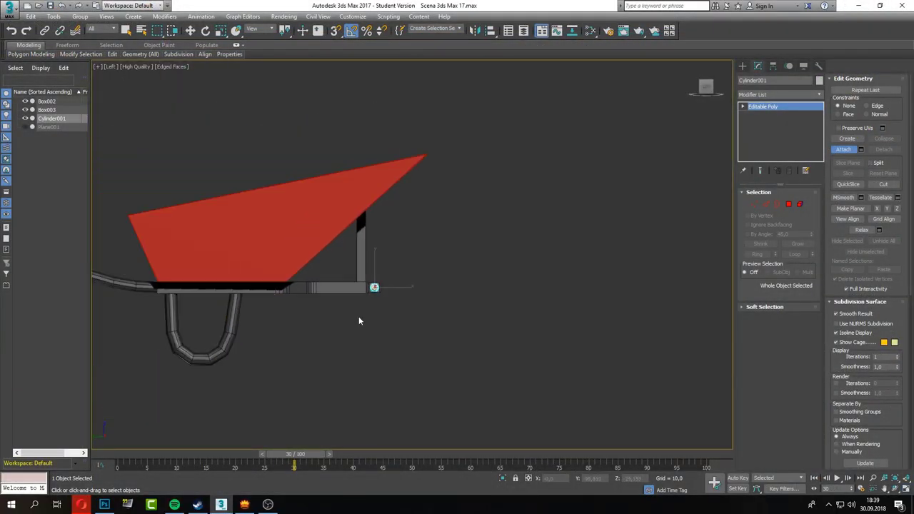
{"action": "left_click_drag", "start_coordinate": [334, 265], "coordinate": [433, 350]}
{"action": "left_click", "coordinate": [861, 8]}
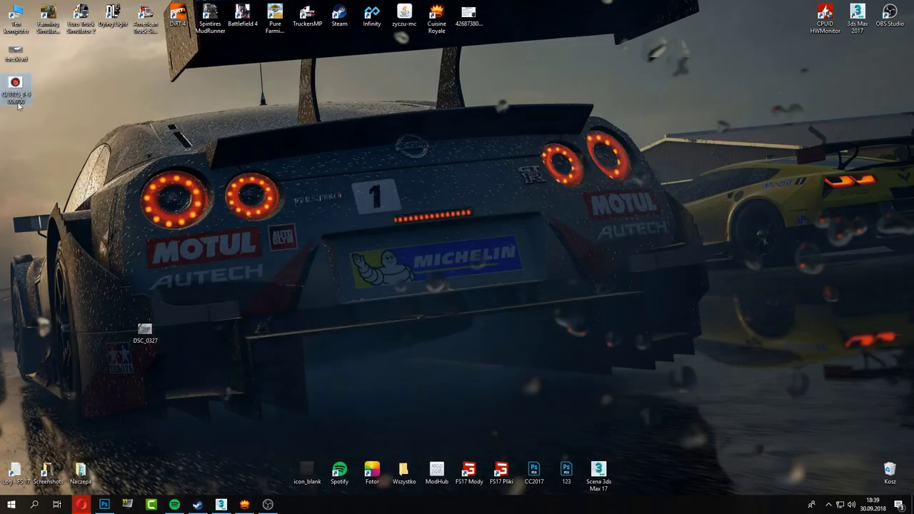
{"action": "left_click", "coordinate": [221, 505]}
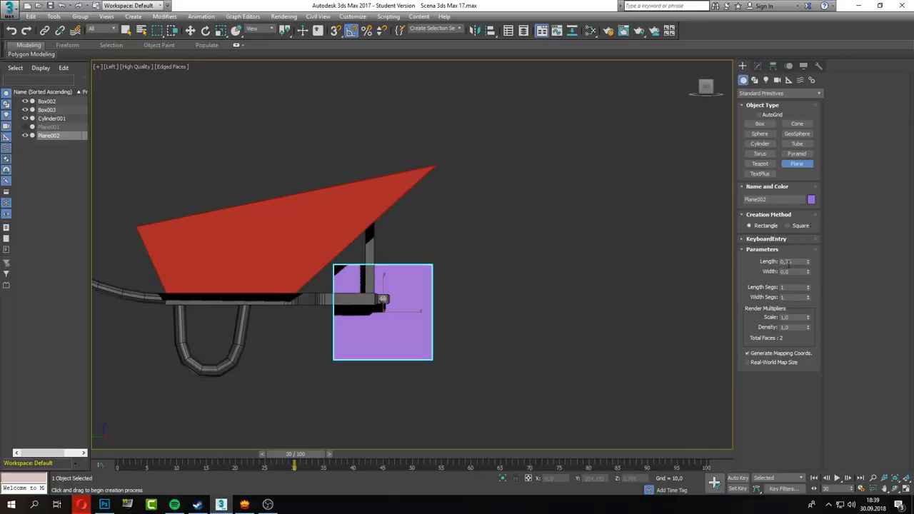
{"action": "key", "text": "ctrl+z"}
{"action": "key", "text": "ctrl+z"}
{"action": "left_click", "coordinate": [190, 31]}
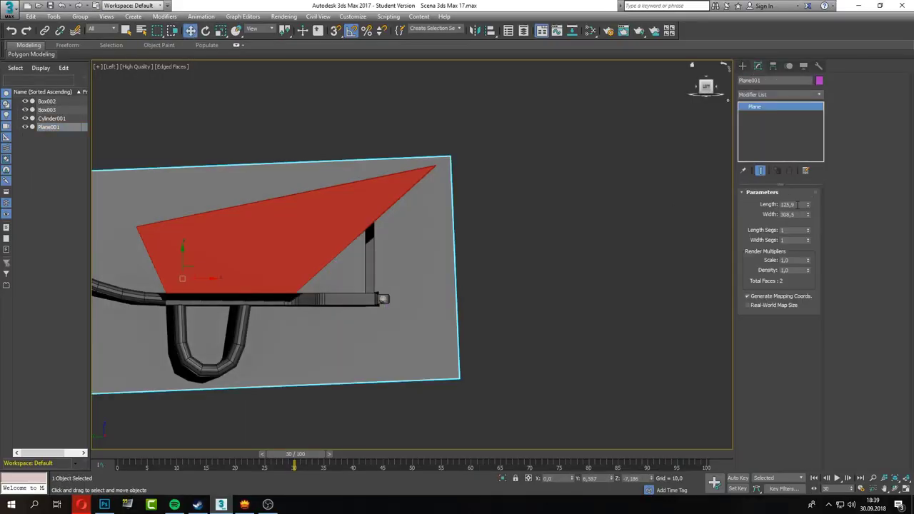
{"action": "type", "text": "90"}
{"action": "key", "text": "Return"}
{"action": "type", "text": "70"}
{"action": "key", "text": "Return"}
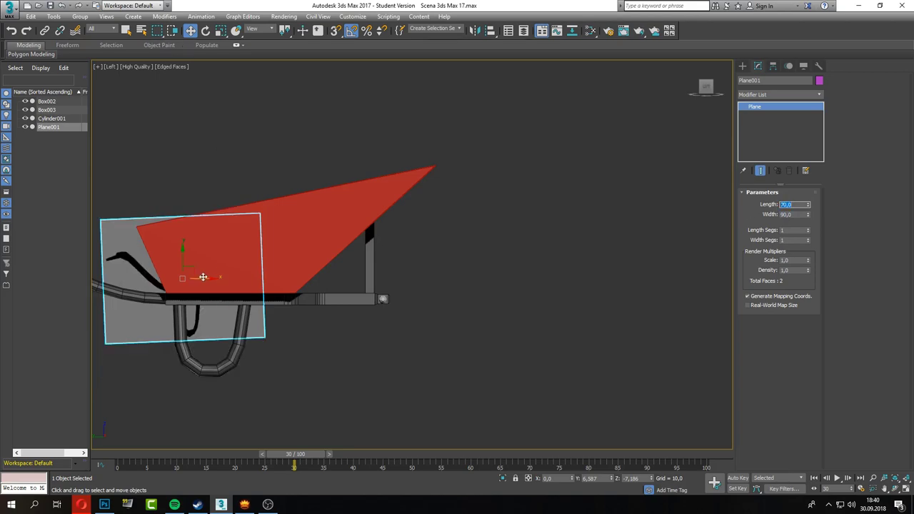
{"action": "mouse_move", "coordinate": [200, 277]}
{"action": "left_mouse_down"}
{"action": "mouse_move", "coordinate": [393, 278]}
{"action": "mouse_move", "coordinate": [193, 86]}
{"action": "left_mouse_up"}
{"action": "scroll", "coordinate": [382, 287], "scroll_direction": "up", "scroll_amount": 3}
Give the plane a Bitmap diffuse map of the wheel photo in the Slate Material Editor
{"action": "key", "text": "m"}
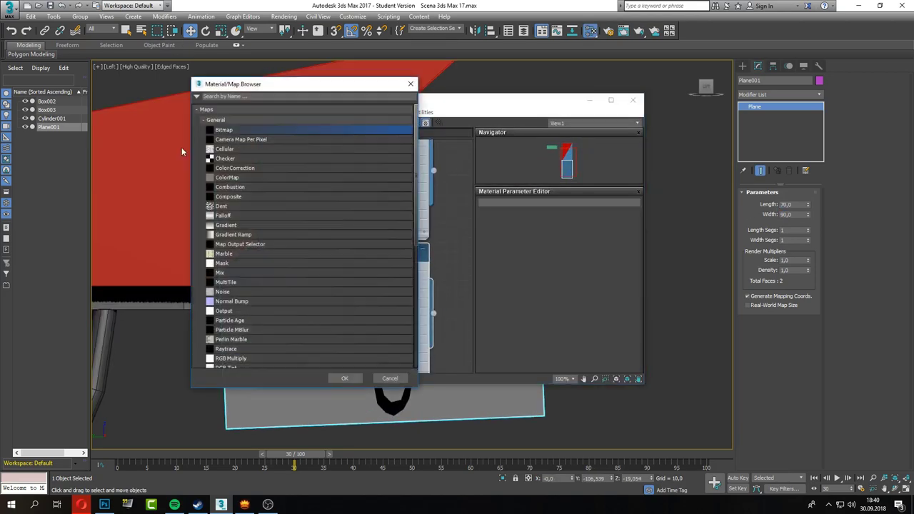
{"action": "double_click", "coordinate": [214, 135]}
{"action": "double_click", "coordinate": [107, 64]}
{"action": "mouse_move", "coordinate": [429, 100]}
{"action": "left_mouse_down"}
{"action": "mouse_move", "coordinate": [685, 88]}
{"action": "mouse_move", "coordinate": [285, 207]}
{"action": "left_mouse_up"}
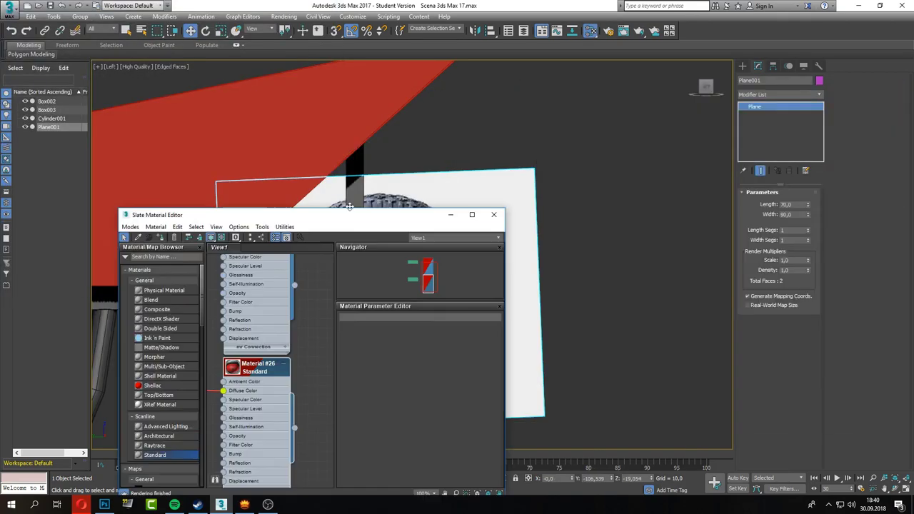
{"action": "left_click", "coordinate": [489, 206]}
{"action": "scroll", "coordinate": [364, 291], "scroll_direction": "up", "scroll_amount": 3}
{"action": "scroll", "coordinate": [364, 291], "scroll_direction": "up", "scroll_amount": 1}
{"action": "scroll", "coordinate": [364, 291], "scroll_direction": "down", "scroll_amount": 5}
{"action": "scroll", "coordinate": [408, 274], "scroll_direction": "up", "scroll_amount": 2}
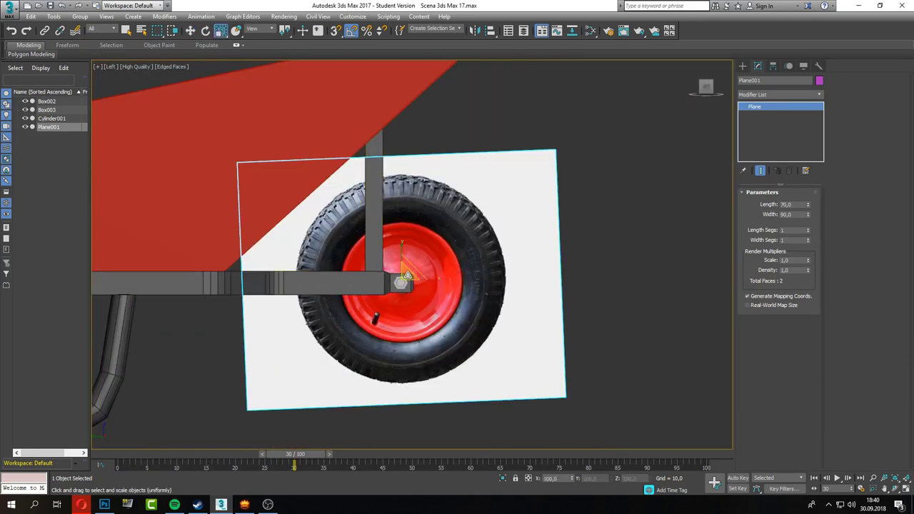
{"action": "scroll", "coordinate": [408, 275], "scroll_direction": "up", "scroll_amount": 1}
{"action": "scroll", "coordinate": [421, 264], "scroll_direction": "down", "scroll_amount": 4}
{"action": "scroll", "coordinate": [503, 275], "scroll_direction": "up", "scroll_amount": 1}
{"action": "scroll", "coordinate": [500, 282], "scroll_direction": "up", "scroll_amount": 2}
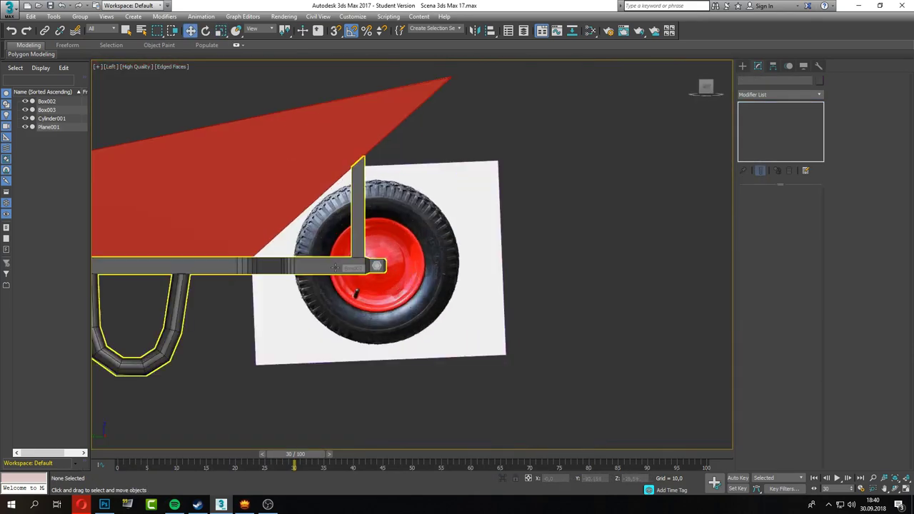
{"action": "scroll", "coordinate": [496, 290], "scroll_direction": "up", "scroll_amount": 1}
{"action": "scroll", "coordinate": [493, 296], "scroll_direction": "up", "scroll_amount": 2}
Convert the wheel reference plane to Editable Poly, undoing an accidental tilt
{"action": "key", "text": "4"}
{"action": "key", "text": "ctrl+a"}
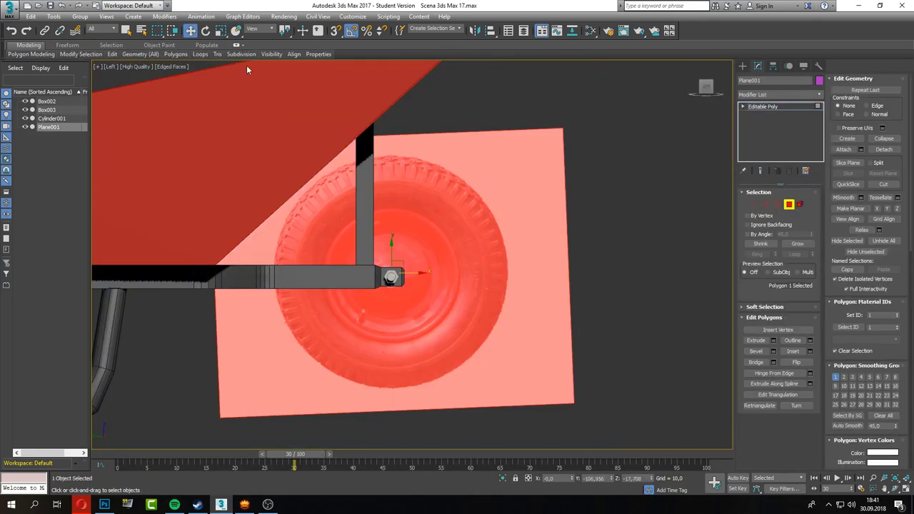
{"action": "key", "text": "e"}
{"action": "left_click_drag", "start_coordinate": [391, 247], "coordinate": [403, 249]}
{"action": "key", "text": "ctrl+z"}
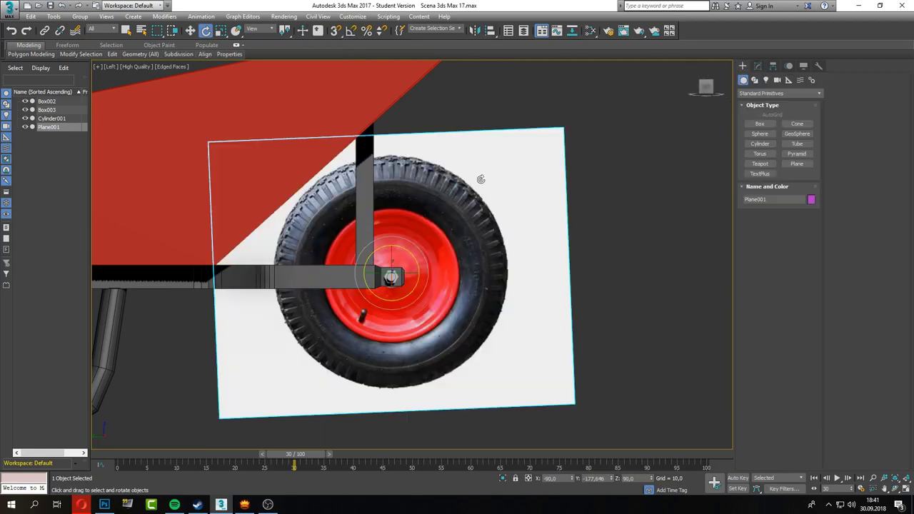
{"action": "key", "text": "ctrl+z"}
{"action": "key", "text": "ctrl+z"}
Trim the plane's extra right-hand margin using Edge and Polygon modes, then begin a Cylinder
{"action": "key", "text": "4"}
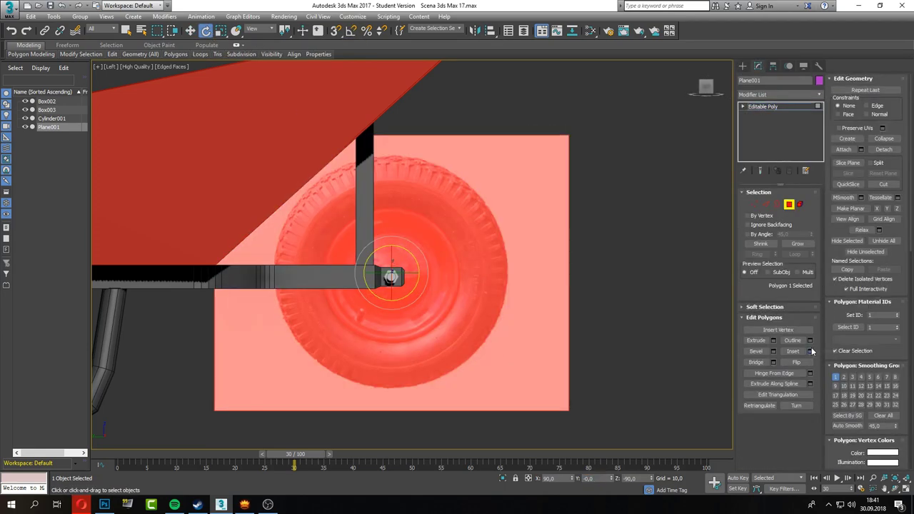
{"action": "scroll", "coordinate": [394, 238], "scroll_direction": "up", "scroll_amount": 2}
{"action": "key", "text": "shift+ctrl+i"}
{"action": "scroll", "coordinate": [436, 271], "scroll_direction": "down", "scroll_amount": 2}
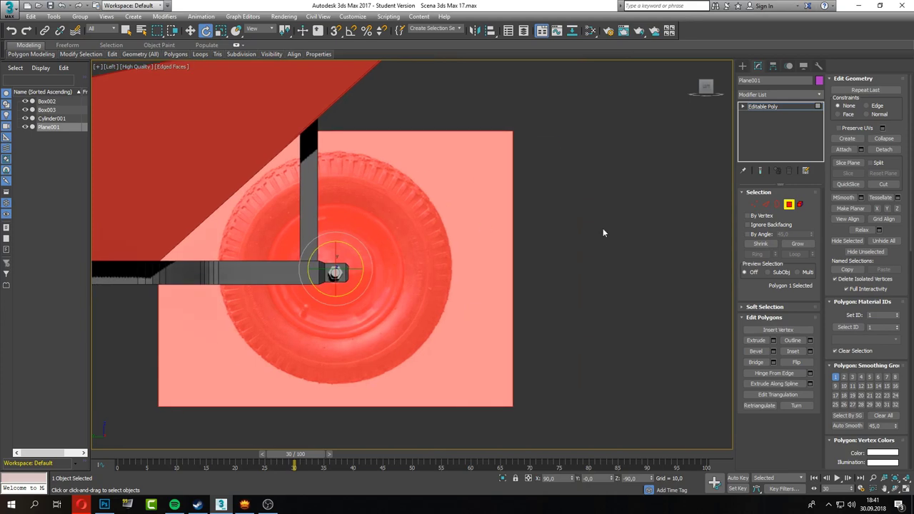
{"action": "left_click", "coordinate": [768, 205]}
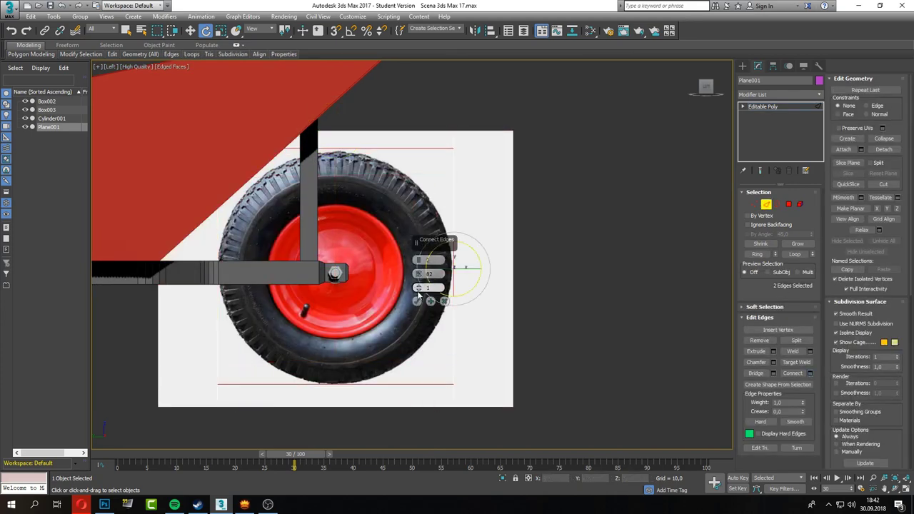
{"action": "left_click", "coordinate": [788, 205]}
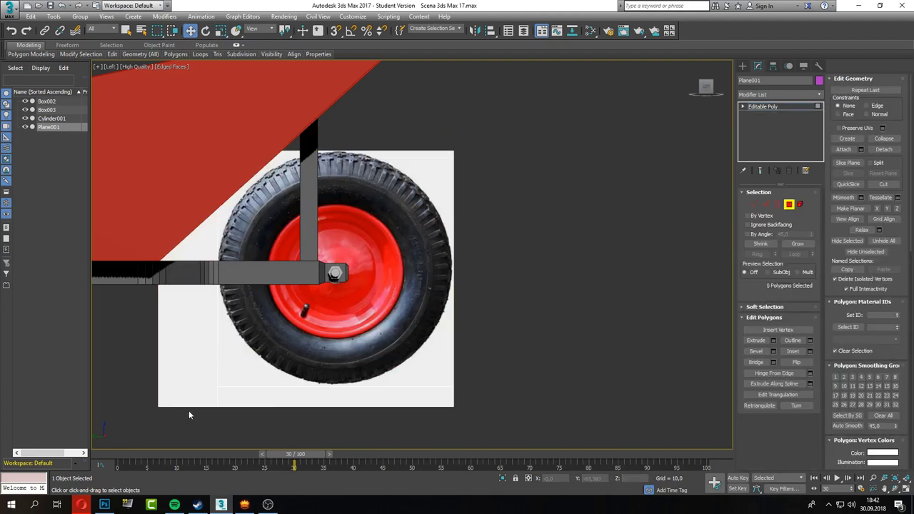
{"action": "scroll", "coordinate": [383, 399], "scroll_direction": "down", "scroll_amount": 3}
{"action": "scroll", "coordinate": [346, 357], "scroll_direction": "up", "scroll_amount": 6}
{"action": "key", "text": "semicolon"}
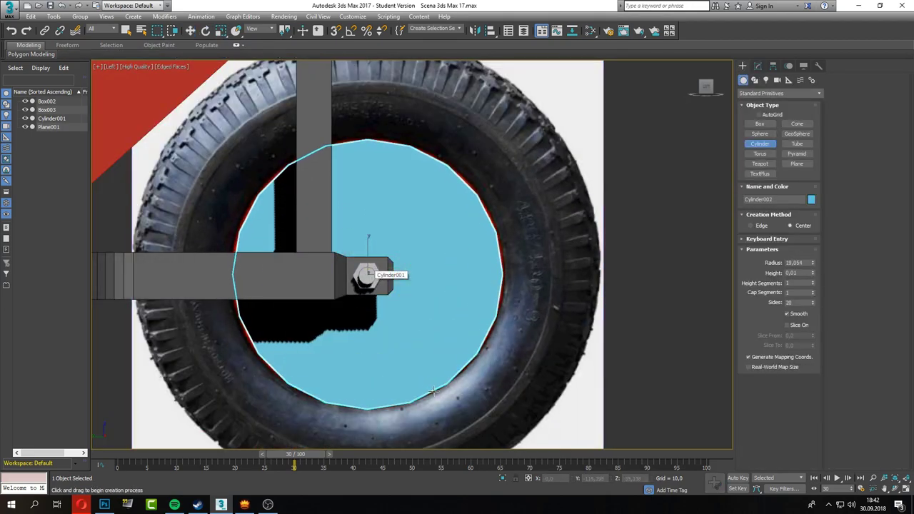
Draw a 26-sided cylinder of radius 19.598 on the wheel hub and hide both frame boxes
{"action": "left_click_drag", "start_coordinate": [366, 274], "coordinate": [493, 328]}
{"action": "left_click", "coordinate": [433, 326]}
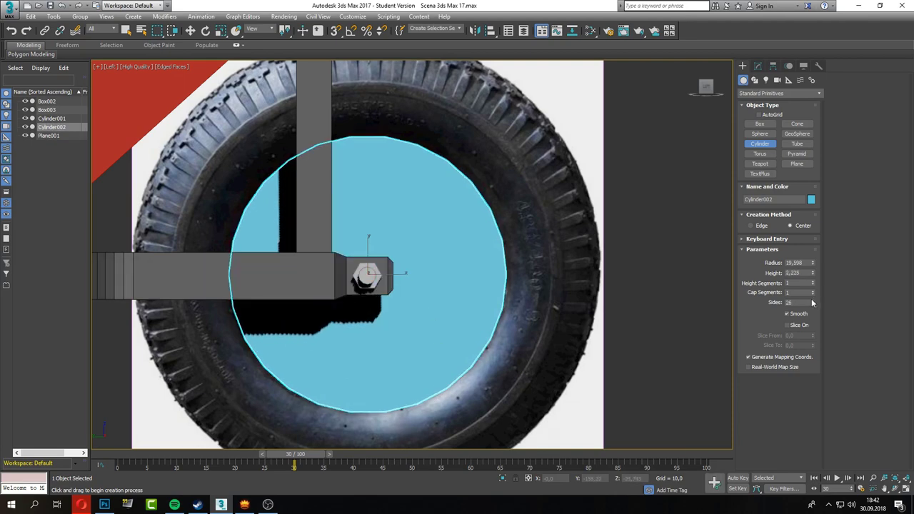
{"action": "scroll", "coordinate": [463, 236], "scroll_direction": "down", "scroll_amount": 2}
{"action": "left_click", "coordinate": [25, 109]}
{"action": "left_click", "coordinate": [25, 101]}
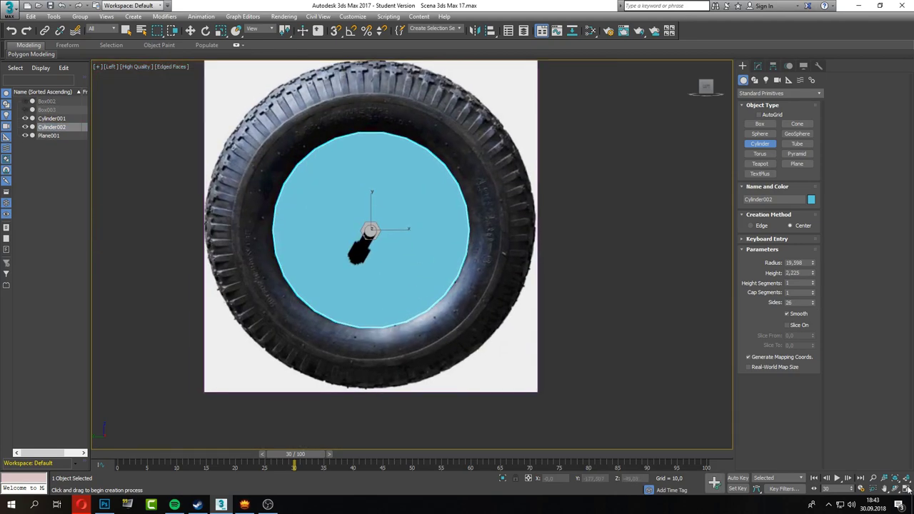
{"action": "key", "text": "p"}
{"action": "middle_click_drag", "start_coordinate": [363, 305], "coordinate": [443, 236], "text": "alt"}
Convert the disc to Editable Poly and extend its outer border into a rim band
{"action": "left_click", "coordinate": [758, 65]}
{"action": "right_click", "coordinate": [767, 108]}
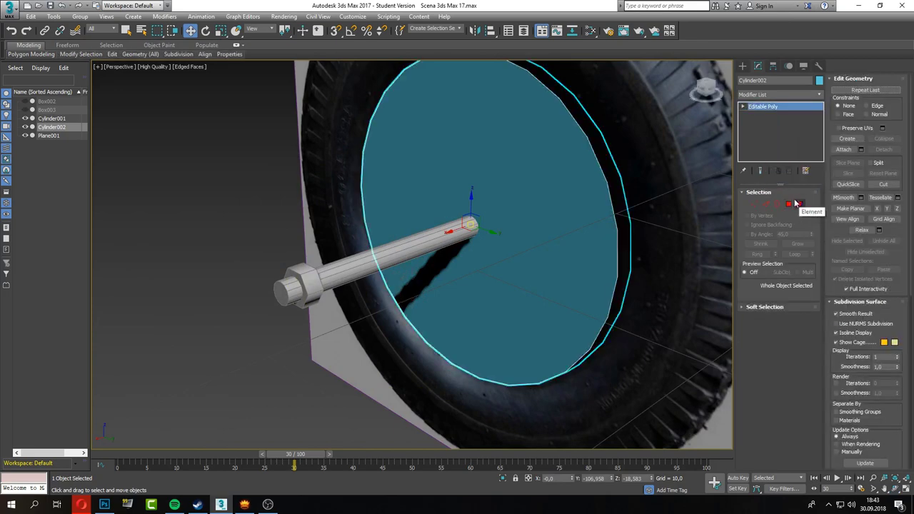
{"action": "left_click", "coordinate": [799, 204]}
{"action": "left_click", "coordinate": [779, 205]}
{"action": "left_click", "coordinate": [779, 205]}
{"action": "left_click", "coordinate": [453, 221]}
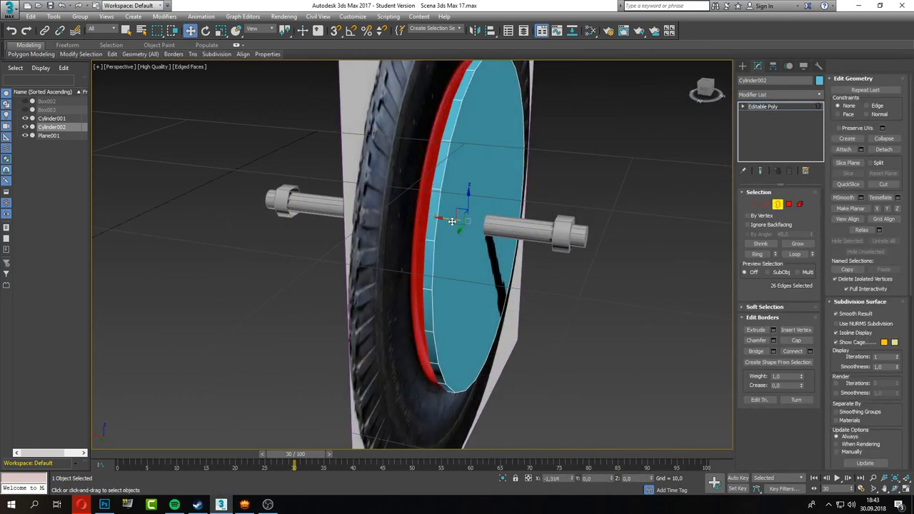
{"action": "middle_click_drag", "start_coordinate": [431, 275], "coordinate": [602, 169], "text": "alt"}
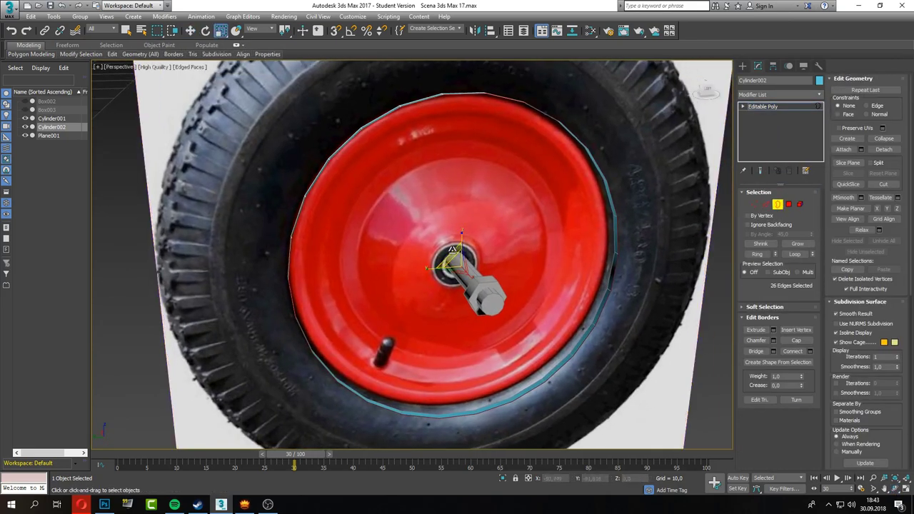
{"action": "key", "text": "w"}
{"action": "middle_click_drag", "start_coordinate": [454, 251], "coordinate": [450, 253], "text": "alt"}
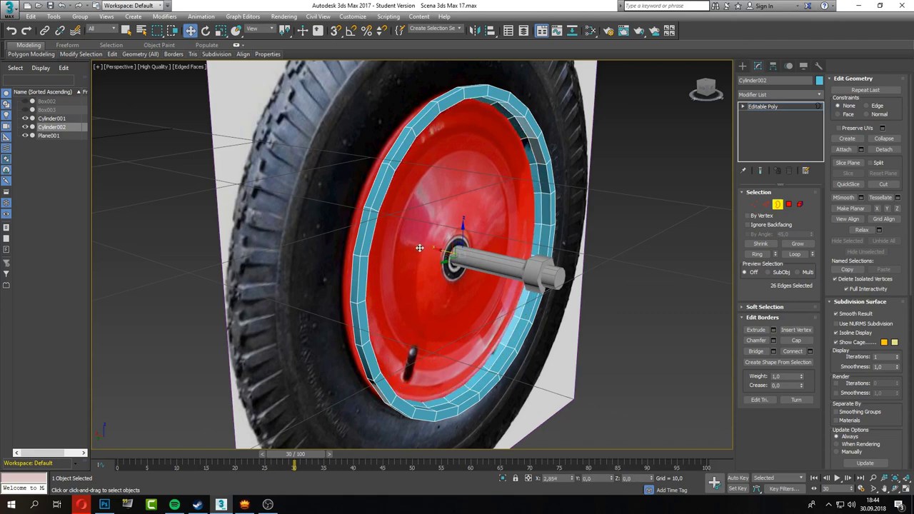
Compare Cylinder002 head-on against the wheel photo, then hide Plane001 in the Scene Explorer
{"action": "key", "text": "r"}
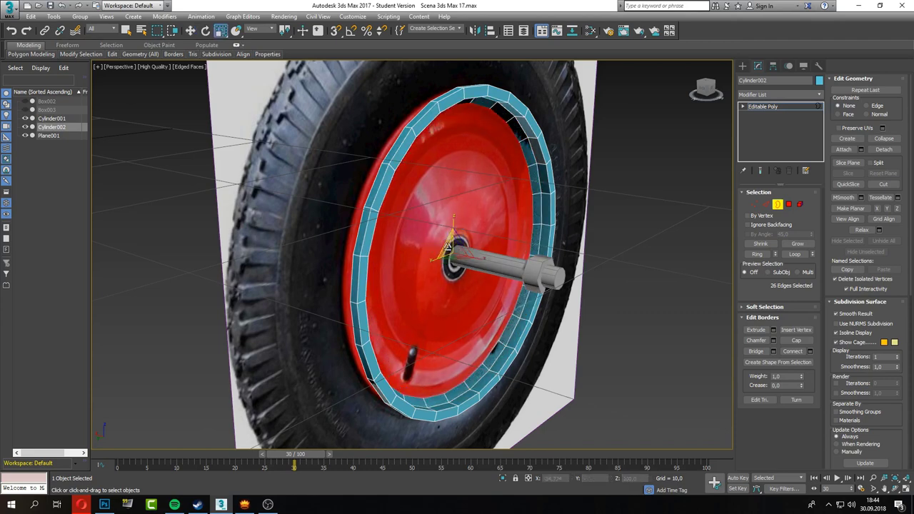
{"action": "key", "text": "shift+z"}
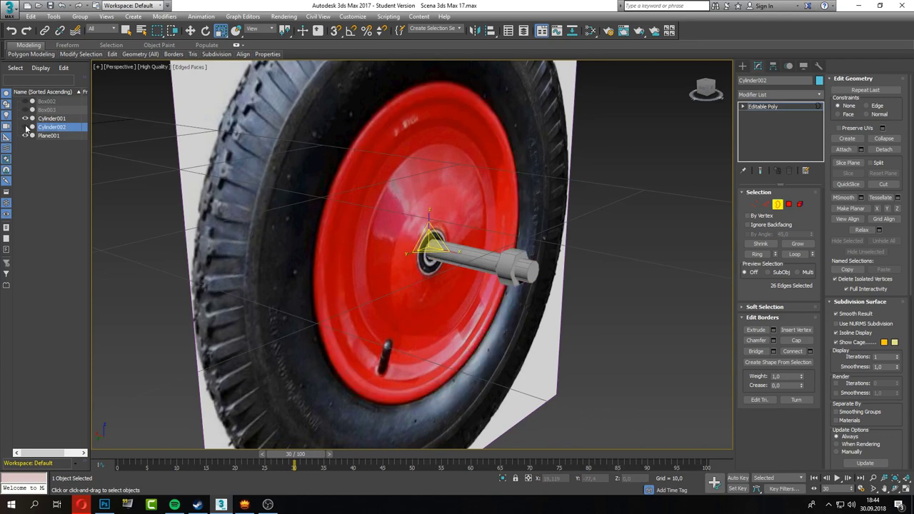
{"action": "key", "text": "z"}
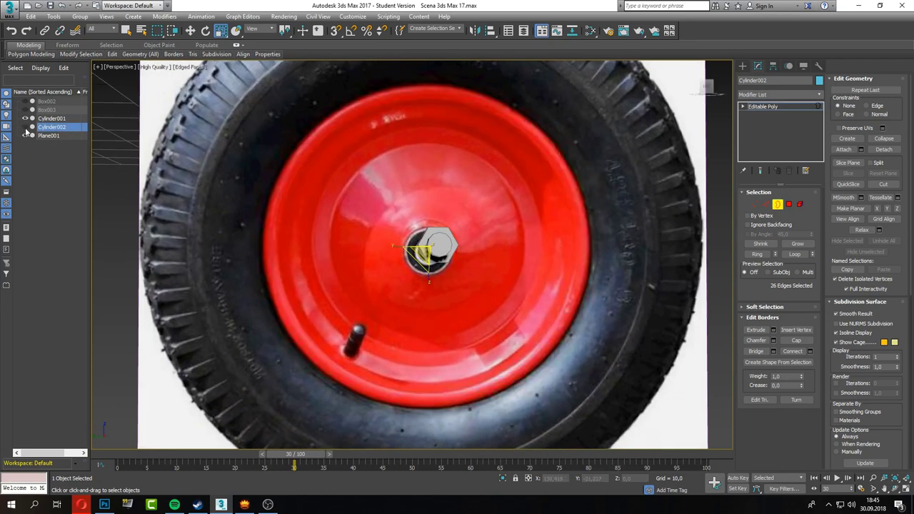
{"action": "left_click", "coordinate": [24, 128]}
{"action": "left_click", "coordinate": [24, 127]}
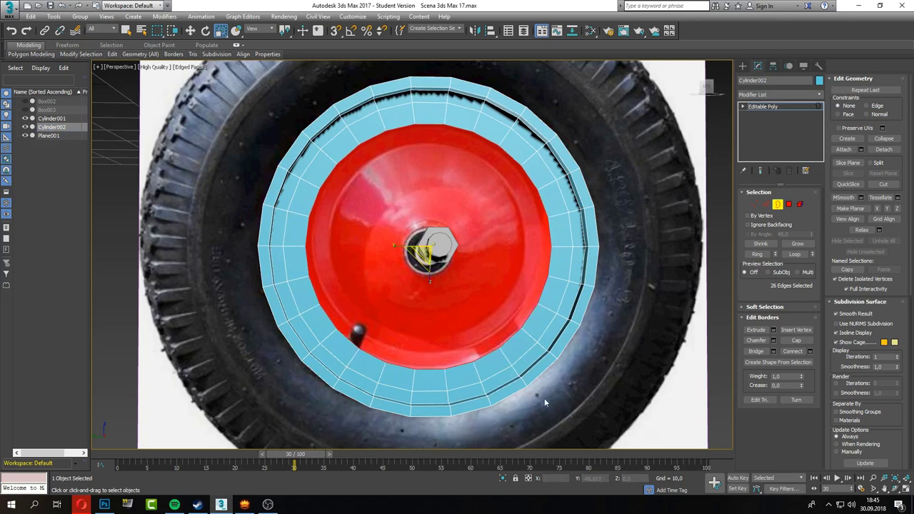
{"action": "middle_click_drag", "start_coordinate": [544, 397], "coordinate": [430, 256], "text": "alt"}
{"action": "key", "text": "w"}
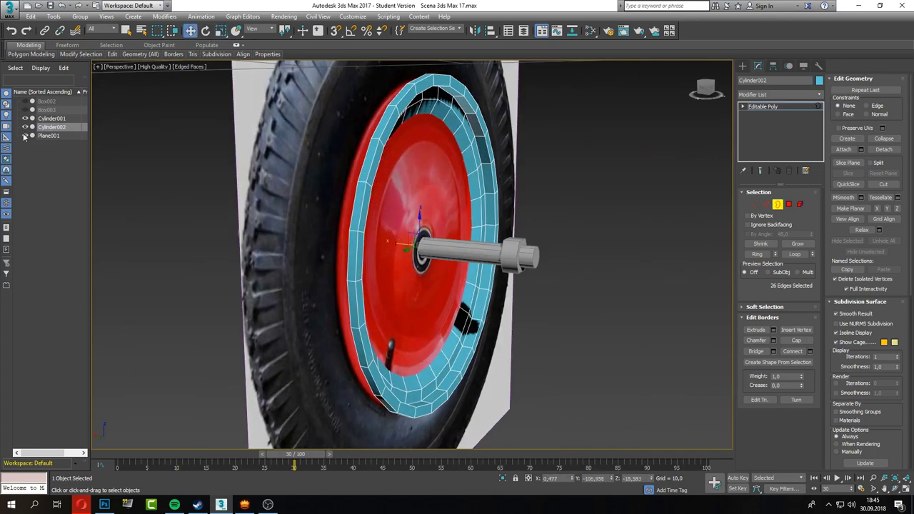
{"action": "left_click", "coordinate": [24, 136]}
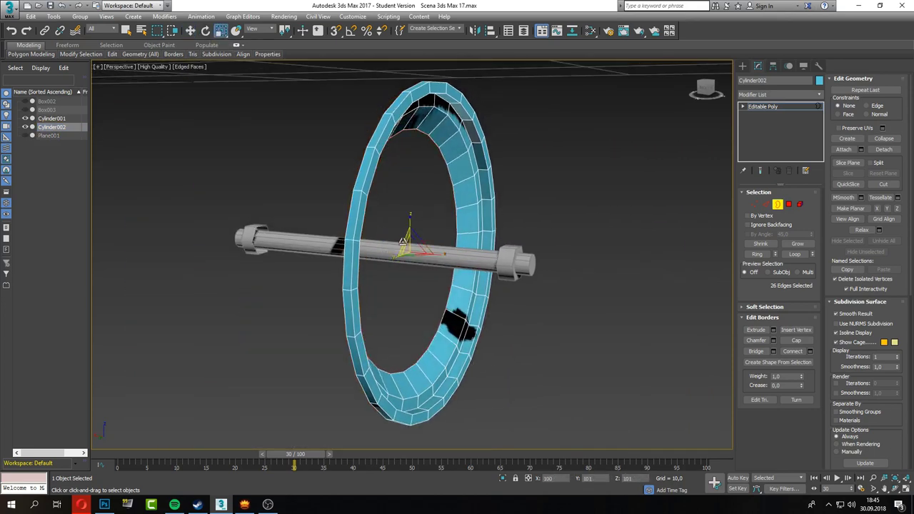
Scale the rim's inner edge loop down to narrow the opening
{"action": "scroll", "coordinate": [403, 276], "scroll_direction": "up", "scroll_amount": 3}
{"action": "middle_click_drag", "start_coordinate": [403, 276], "coordinate": [364, 256], "text": "alt"}
{"action": "key", "text": "w"}
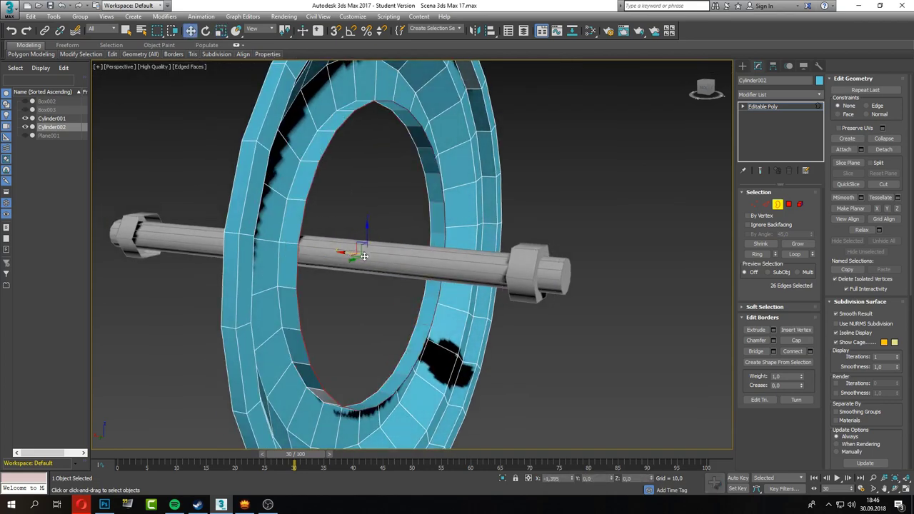
{"action": "left_click", "coordinate": [219, 36]}
{"action": "left_click_drag", "start_coordinate": [364, 247], "coordinate": [366, 268]}
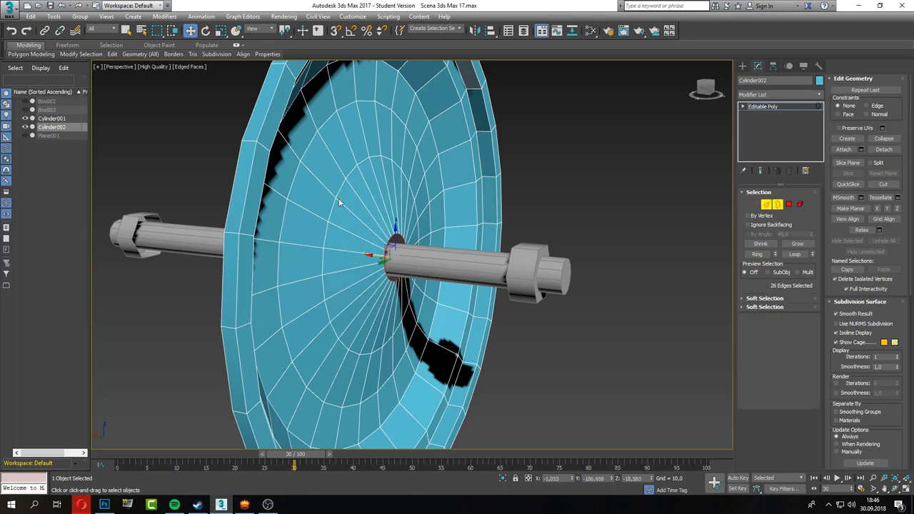
{"action": "key", "text": "3"}
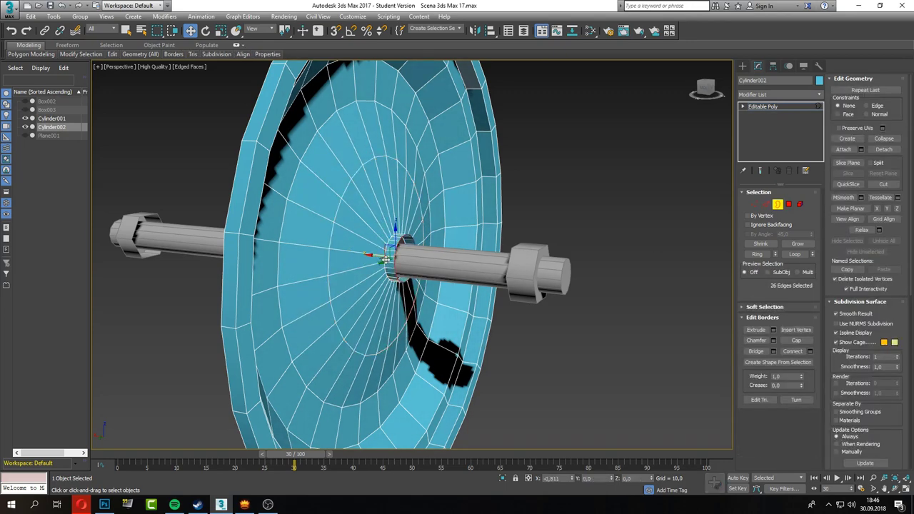
{"action": "scroll", "coordinate": [386, 260], "scroll_direction": "down", "scroll_amount": 3}
{"action": "middle_click_drag", "start_coordinate": [386, 259], "coordinate": [428, 272], "text": "alt"}
{"action": "scroll", "coordinate": [428, 271], "scroll_direction": "up", "scroll_amount": 4}
Delete the centre polygons and scale the hole's border edges in toward the axle
{"action": "key", "text": "4"}
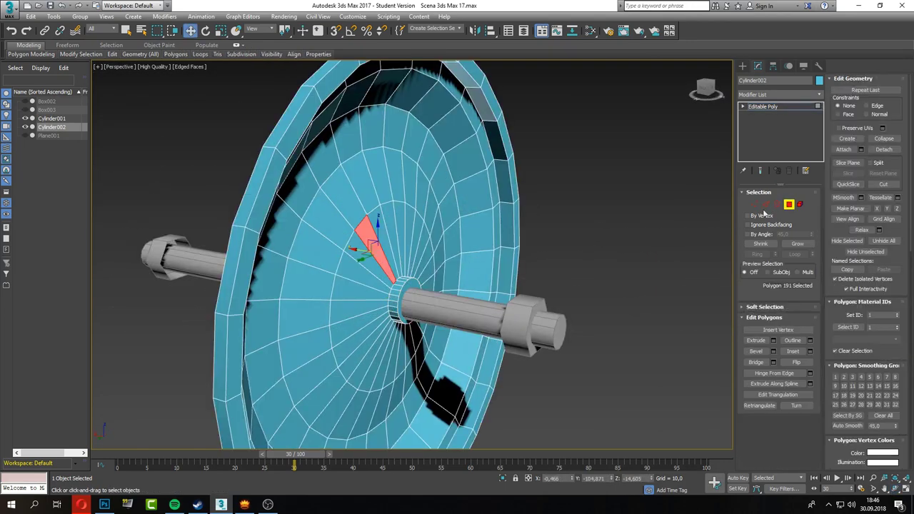
{"action": "key", "text": "Delete"}
{"action": "key", "text": "2"}
{"action": "key", "text": "r"}
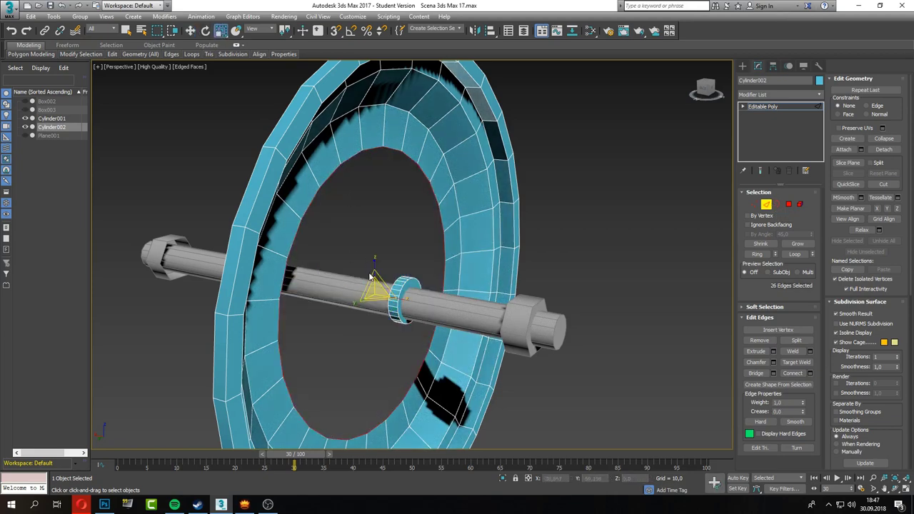
{"action": "left_click_drag", "start_coordinate": [371, 275], "coordinate": [382, 303]}
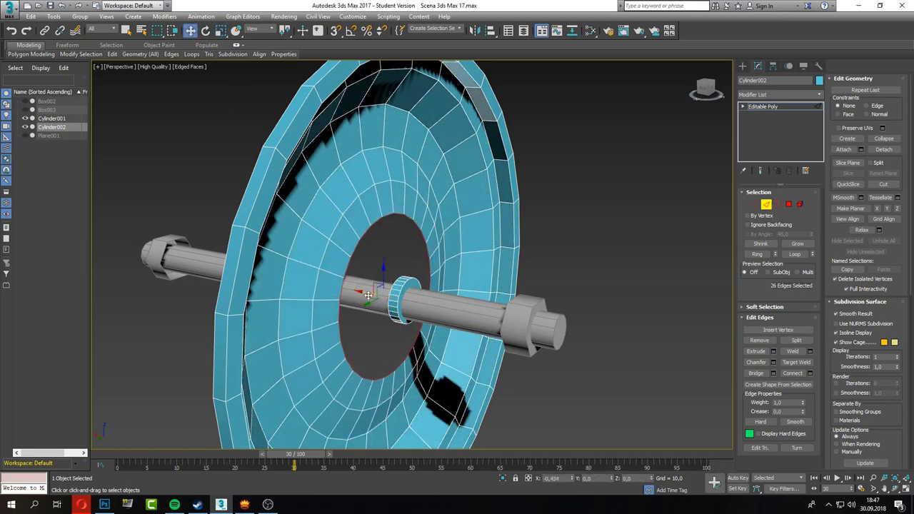
{"action": "middle_click_drag", "start_coordinate": [657, 243], "coordinate": [670, 341], "text": "alt"}
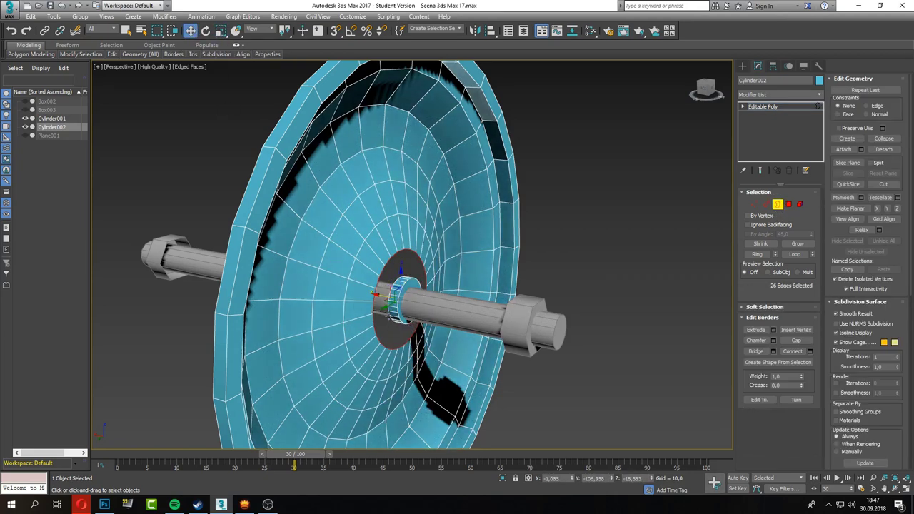
{"action": "scroll", "coordinate": [648, 237], "scroll_direction": "up", "scroll_amount": 3}
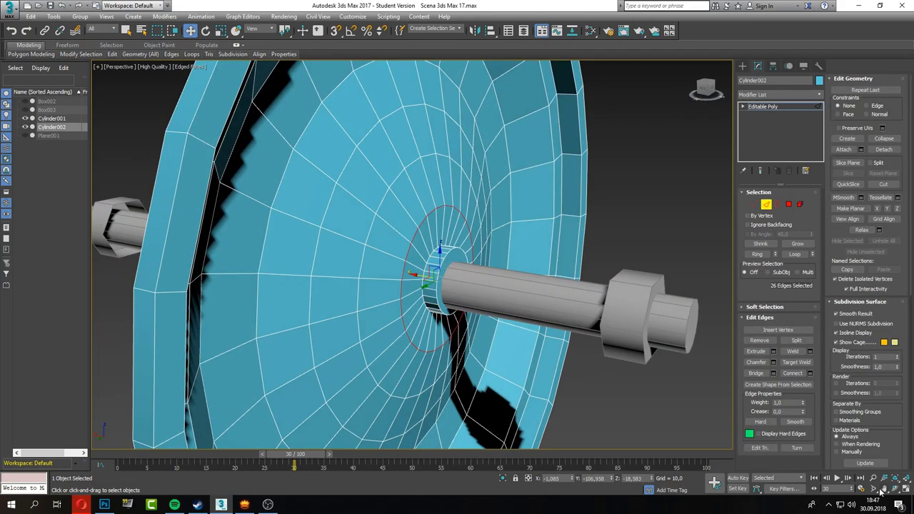
{"action": "mouse_move", "coordinate": [417, 276]}
{"action": "middle_mouse_down", "text": "alt"}
{"action": "mouse_move", "coordinate": [457, 315]}
{"action": "mouse_move", "coordinate": [422, 278]}
{"action": "mouse_move", "coordinate": [441, 308]}
{"action": "mouse_move", "coordinate": [472, 290]}
{"action": "middle_mouse_up", "text": "alt"}
Pivot-align the rim half Cylinder002 to the axle with Align
{"action": "key", "text": "1"}
{"action": "scroll", "coordinate": [471, 290], "scroll_direction": "down", "scroll_amount": 5}
{"action": "left_click", "coordinate": [495, 31]}
{"action": "left_click", "coordinate": [317, 278]}
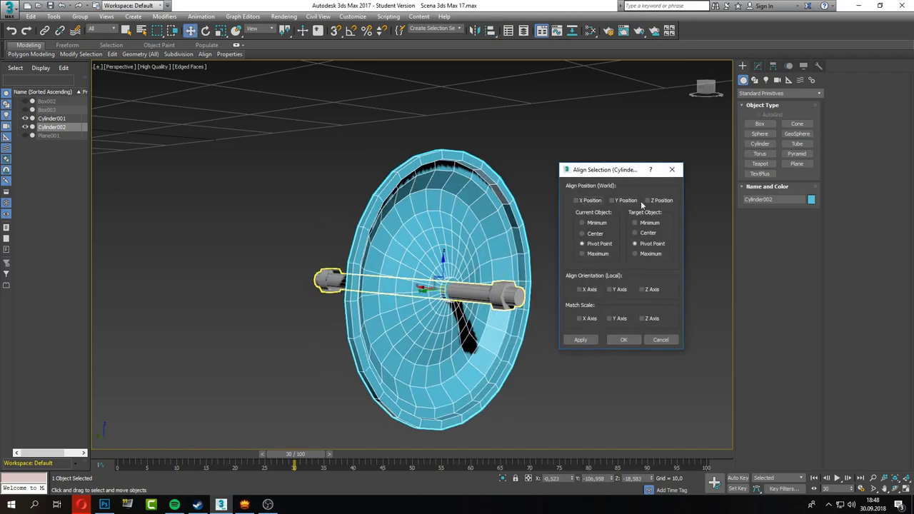
{"action": "left_click", "coordinate": [599, 375]}
{"action": "left_click", "coordinate": [599, 377]}
{"action": "middle_click_drag", "start_coordinate": [599, 377], "coordinate": [464, 286], "text": "alt"}
Mirror the rim half as a copy, Cylinder003, facing it on the axle
{"action": "left_click", "coordinate": [457, 214]}
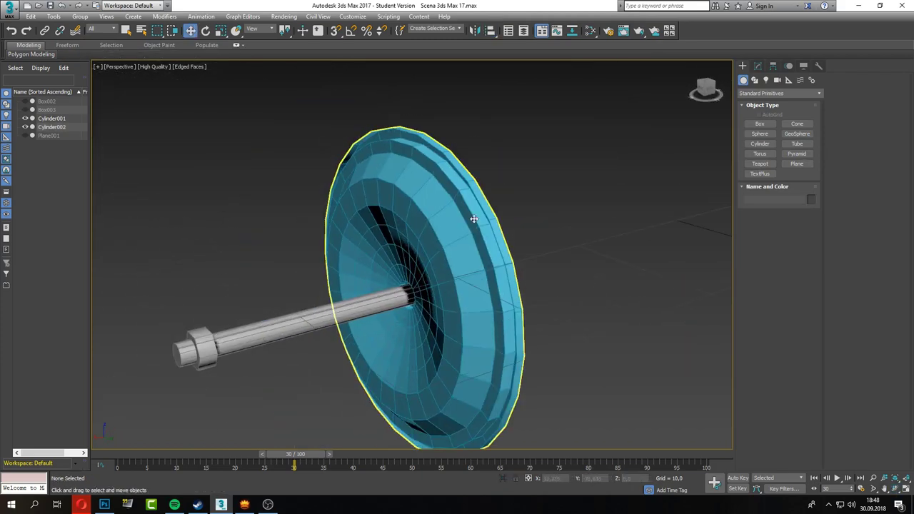
{"action": "key", "text": "3"}
{"action": "scroll", "coordinate": [415, 343], "scroll_direction": "up", "scroll_amount": 5}
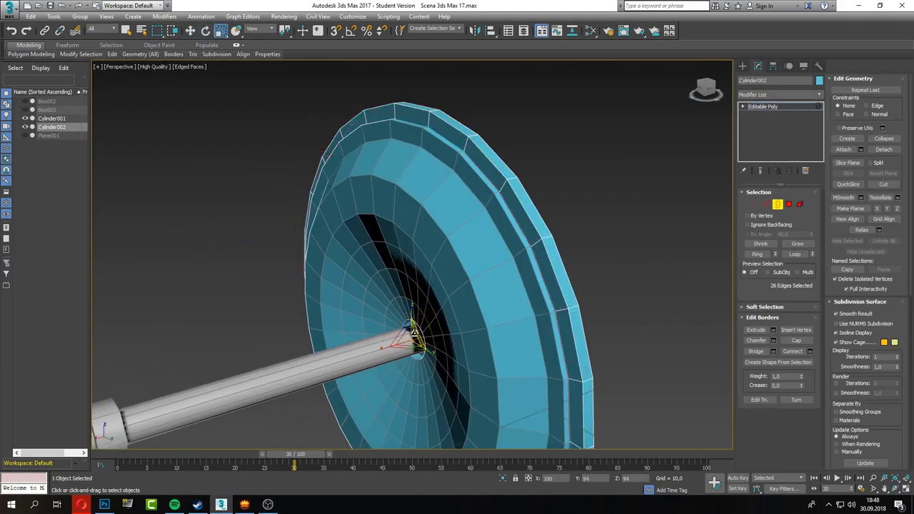
{"action": "scroll", "coordinate": [415, 330], "scroll_direction": "down", "scroll_amount": 4}
{"action": "middle_click_drag", "start_coordinate": [415, 331], "coordinate": [342, 286], "text": "alt"}
{"action": "key", "text": "w"}
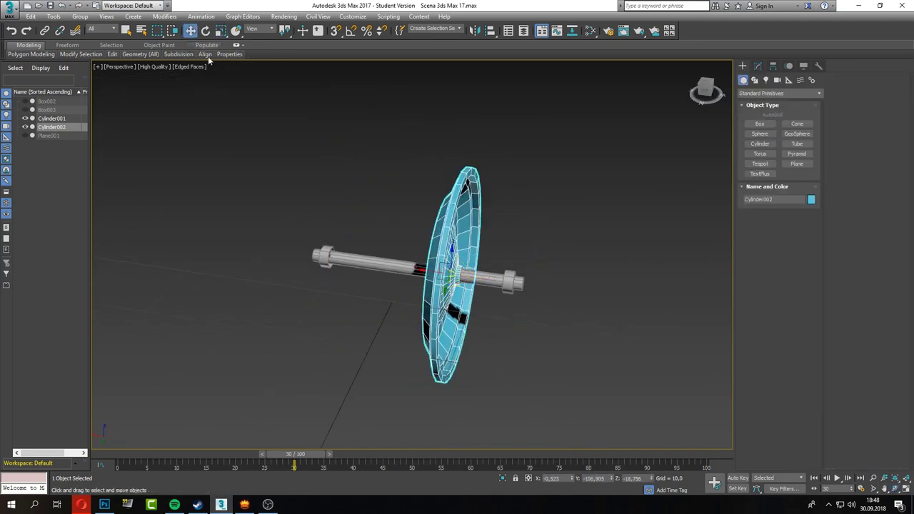
{"action": "key", "text": "ctrl+z"}
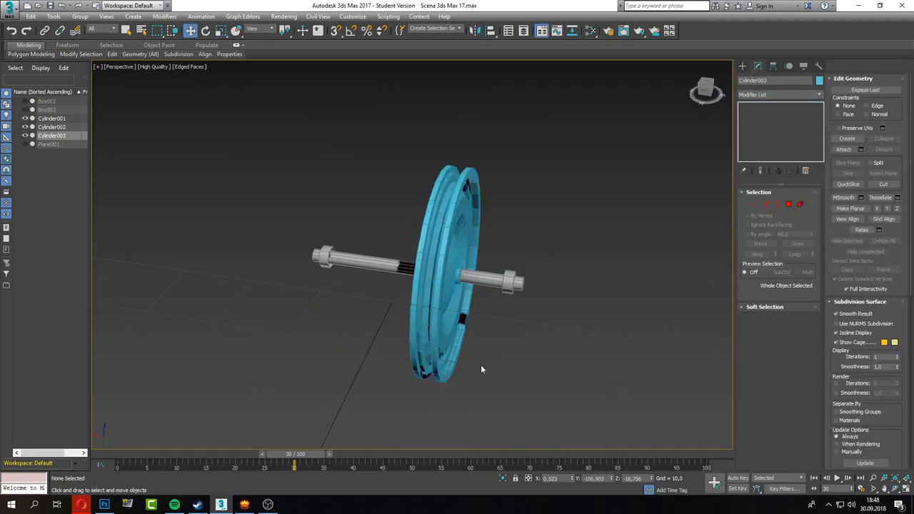
{"action": "middle_click_drag", "start_coordinate": [459, 393], "coordinate": [565, 335], "text": "alt"}
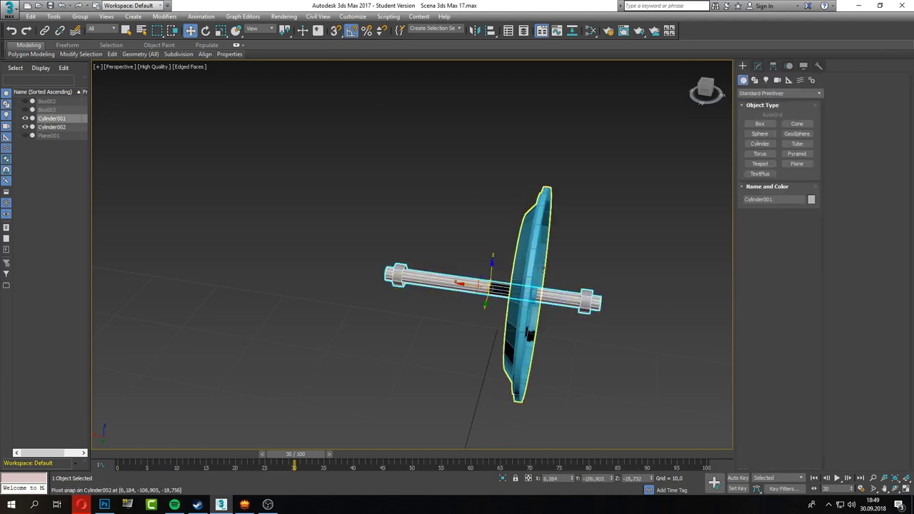
{"action": "middle_click_drag", "start_coordinate": [445, 322], "coordinate": [524, 315], "text": "alt"}
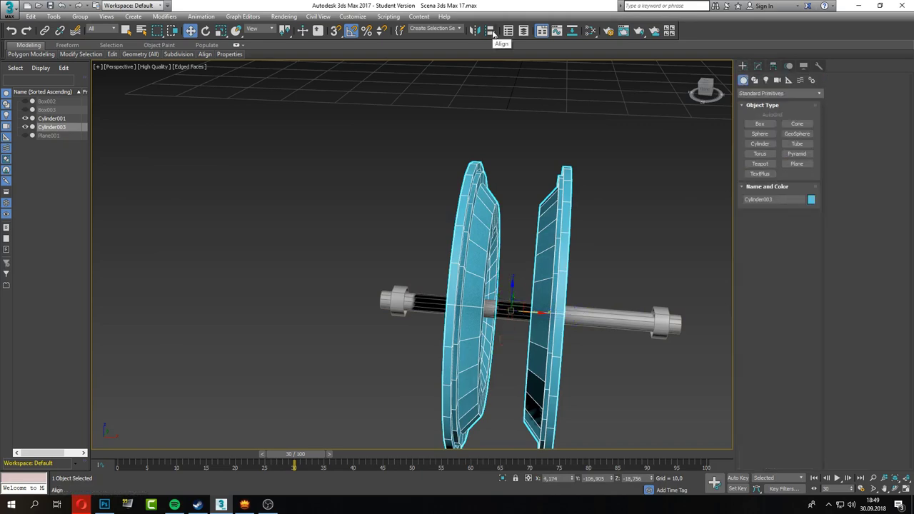
Make a mirrored copy of the wheel rim
{"action": "key", "text": "3"}
{"action": "mouse_move", "coordinate": [527, 148]}
{"action": "middle_mouse_down", "text": "alt"}
{"action": "mouse_move", "coordinate": [443, 278]}
{"action": "mouse_move", "coordinate": [457, 235]}
{"action": "middle_mouse_up", "text": "alt"}
{"action": "scroll", "coordinate": [458, 235], "scroll_direction": "up", "scroll_amount": 8}
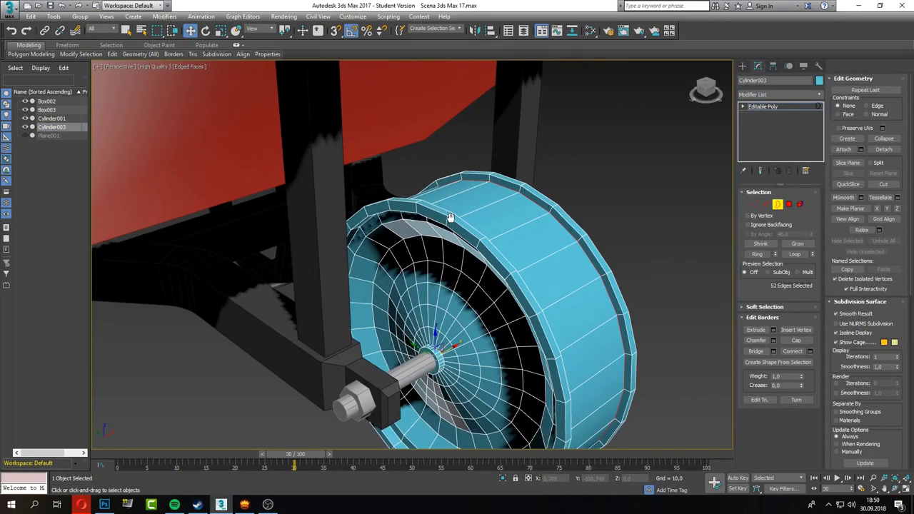
{"action": "key", "text": "2"}
{"action": "key", "text": "w"}
{"action": "middle_click_drag", "start_coordinate": [444, 299], "coordinate": [509, 322], "text": "alt"}
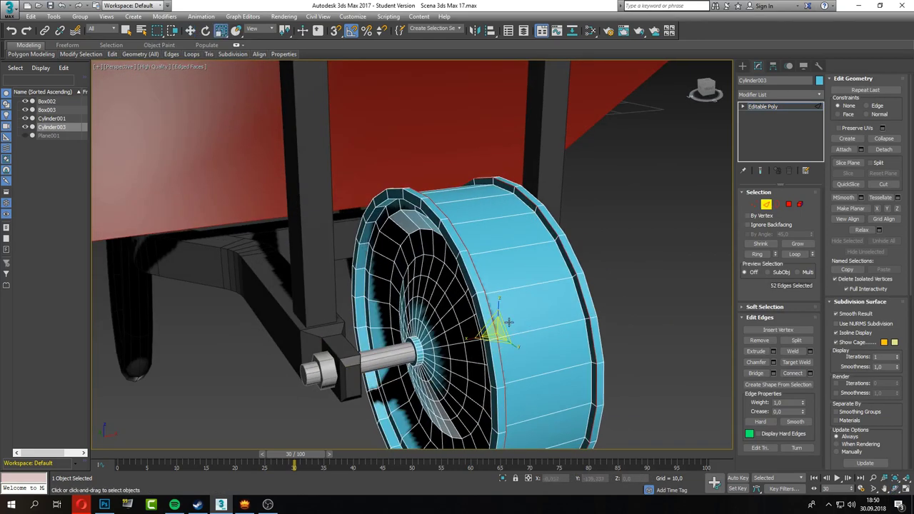
{"action": "mouse_move", "coordinate": [562, 255]}
{"action": "middle_mouse_down", "text": "alt"}
{"action": "mouse_move", "coordinate": [548, 341]}
{"action": "mouse_move", "coordinate": [350, 300]}
{"action": "mouse_move", "coordinate": [516, 341]}
{"action": "middle_mouse_up", "text": "alt"}
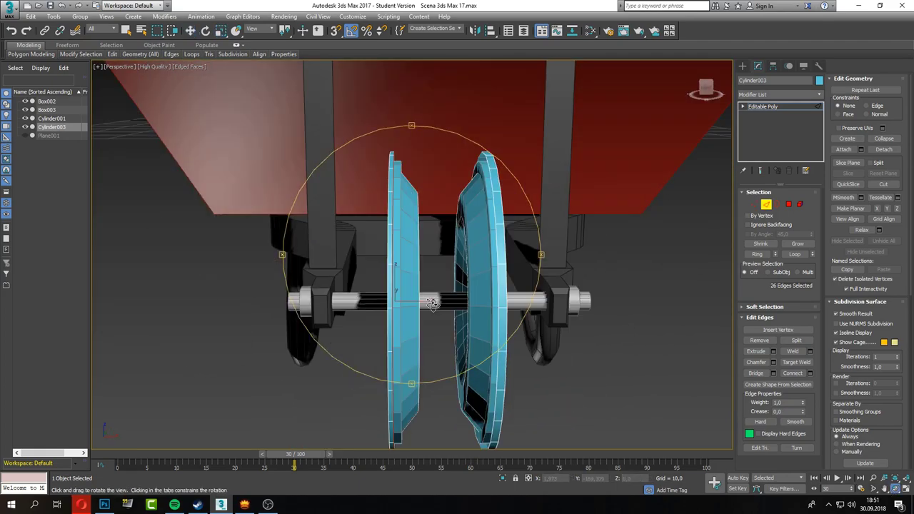
{"action": "key", "text": "ctrl+z"}
{"action": "key", "text": "ctrl+z"}
{"action": "key", "text": "ctrl+z"}
{"action": "left_click", "coordinate": [473, 30]}
{"action": "left_click", "coordinate": [465, 379]}
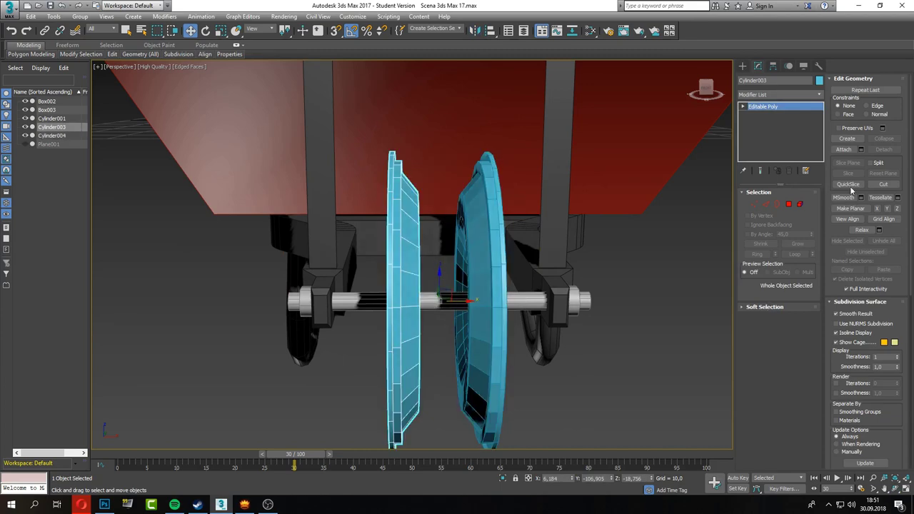
Select the inner hub border in Border mode and hide the Plane001 photo plane
{"action": "key", "text": "3"}
{"action": "mouse_move", "coordinate": [560, 241]}
{"action": "middle_mouse_down", "text": "alt"}
{"action": "mouse_move", "coordinate": [382, 312]}
{"action": "mouse_move", "coordinate": [489, 196]}
{"action": "middle_mouse_up", "text": "alt"}
{"action": "scroll", "coordinate": [382, 312], "scroll_direction": "up", "scroll_amount": 5}
{"action": "scroll", "coordinate": [382, 311], "scroll_direction": "down", "scroll_amount": 5}
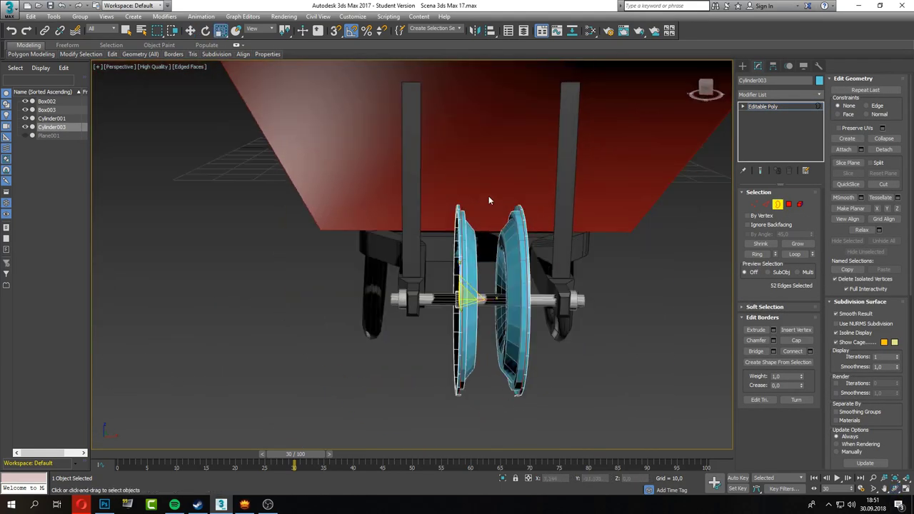
{"action": "key", "text": "1"}
{"action": "scroll", "coordinate": [495, 400], "scroll_direction": "up", "scroll_amount": 3}
{"action": "middle_click_drag", "start_coordinate": [457, 285], "coordinate": [400, 272], "text": "alt"}
{"action": "key", "text": "3"}
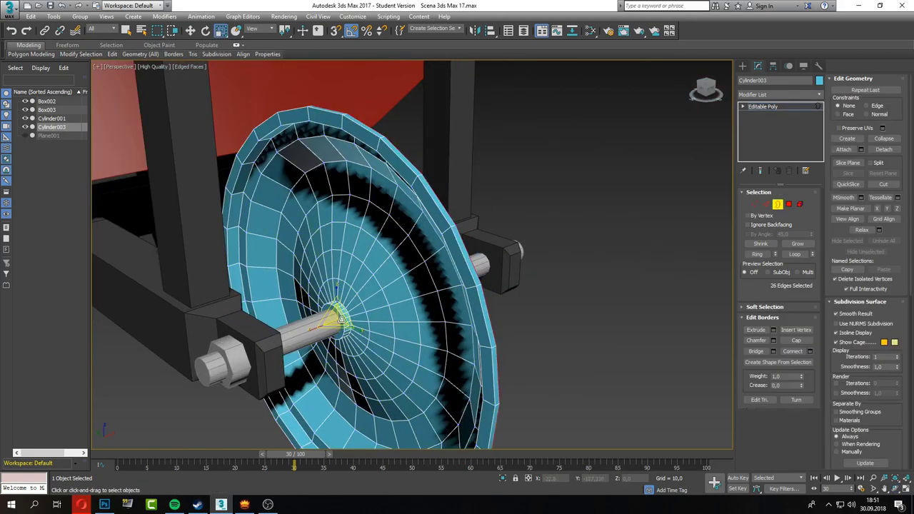
{"action": "left_click", "coordinate": [343, 275]}
{"action": "mouse_move", "coordinate": [343, 276]}
{"action": "middle_mouse_down", "text": "alt"}
{"action": "mouse_move", "coordinate": [145, 164]}
{"action": "mouse_move", "coordinate": [357, 286]}
{"action": "mouse_move", "coordinate": [191, 36]}
{"action": "middle_mouse_up", "text": "alt"}
{"action": "left_click", "coordinate": [25, 135]}
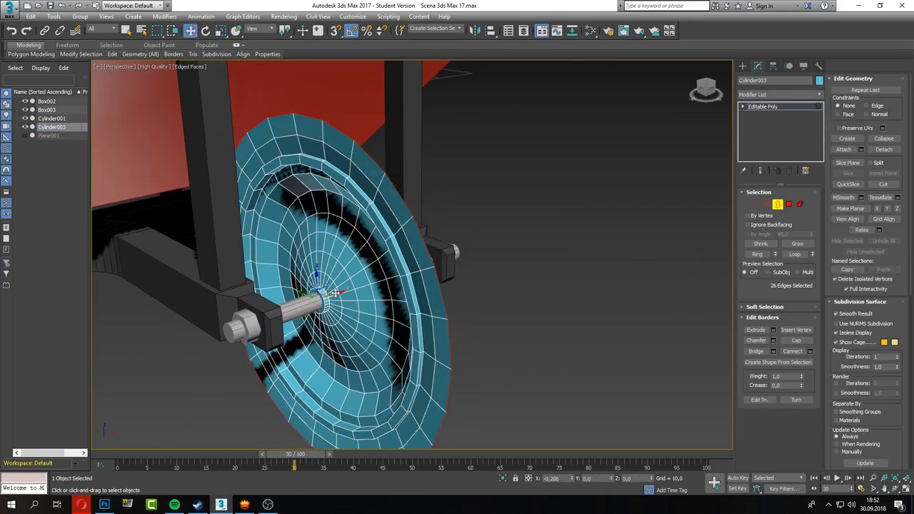
Scale the hub border inward so the opening hugs the axle
{"action": "middle_click_drag", "start_coordinate": [867, 464], "coordinate": [228, 50], "text": "alt"}
{"action": "left_click", "coordinate": [221, 30]}
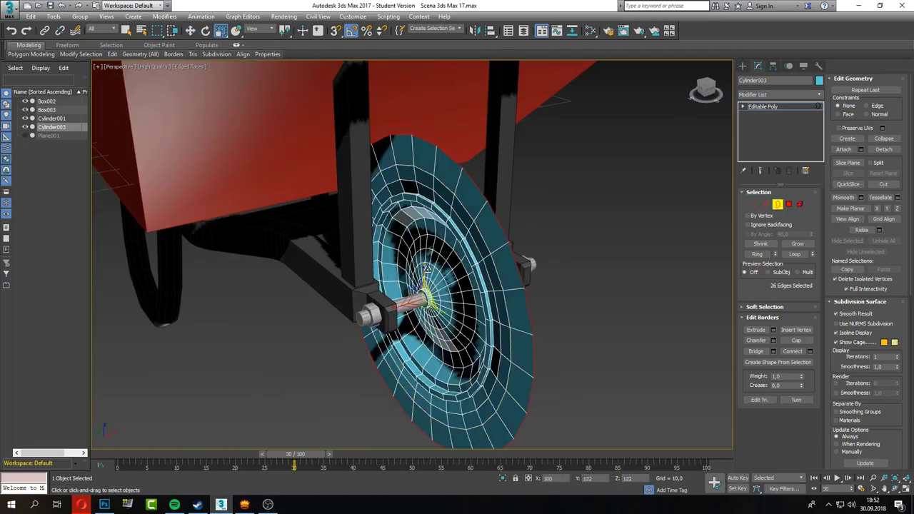
{"action": "middle_click_drag", "start_coordinate": [448, 292], "coordinate": [431, 294], "text": "alt"}
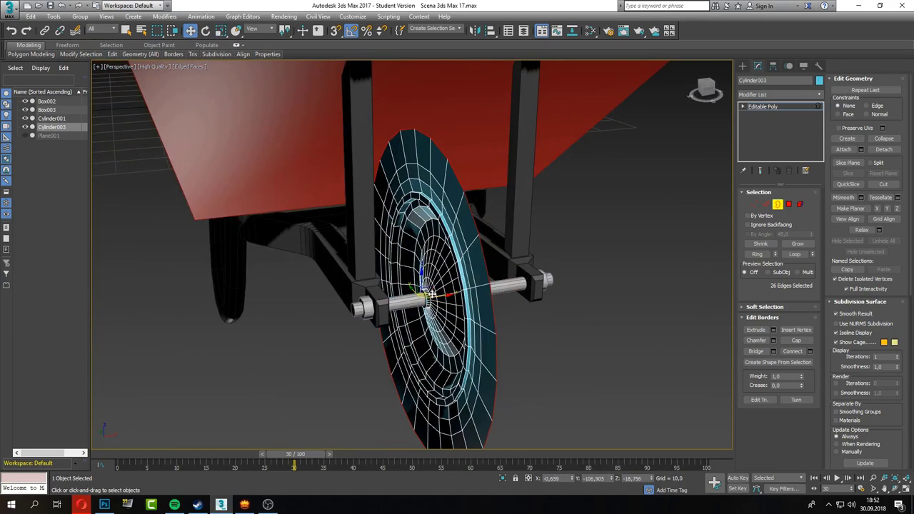
{"action": "key", "text": "w"}
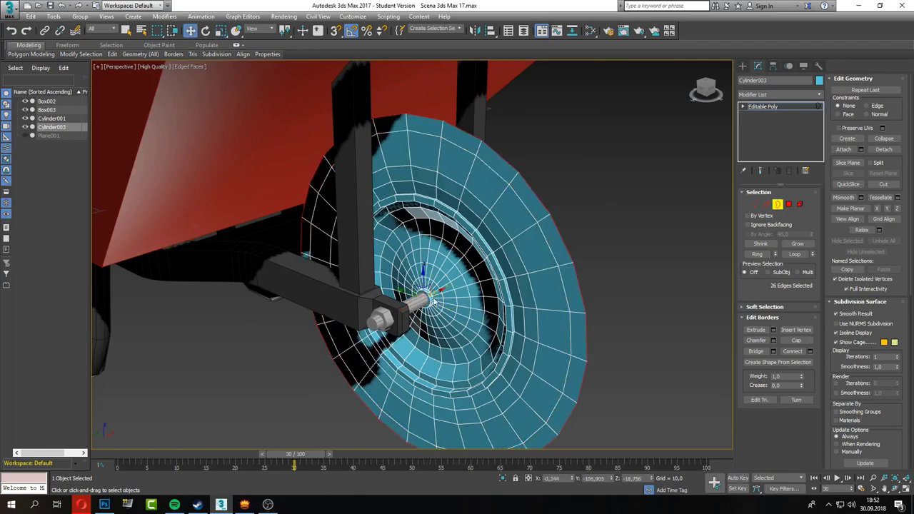
{"action": "left_click", "coordinate": [221, 31]}
{"action": "mouse_move", "coordinate": [429, 286]}
{"action": "middle_mouse_down", "text": "alt"}
{"action": "mouse_move", "coordinate": [502, 298]}
{"action": "mouse_move", "coordinate": [302, 82]}
{"action": "middle_mouse_up", "text": "alt"}
{"action": "middle_click_drag", "start_coordinate": [465, 296], "coordinate": [223, 37], "text": "alt"}
{"action": "mouse_move", "coordinate": [428, 300]}
{"action": "middle_mouse_down", "text": "alt"}
{"action": "mouse_move", "coordinate": [418, 302]}
{"action": "mouse_move", "coordinate": [443, 279]}
{"action": "mouse_move", "coordinate": [355, 271]}
{"action": "mouse_move", "coordinate": [484, 322]}
{"action": "mouse_move", "coordinate": [400, 300]}
{"action": "mouse_move", "coordinate": [411, 296]}
{"action": "middle_mouse_up", "text": "alt"}
{"action": "key", "text": "w"}
{"action": "key", "text": "r"}
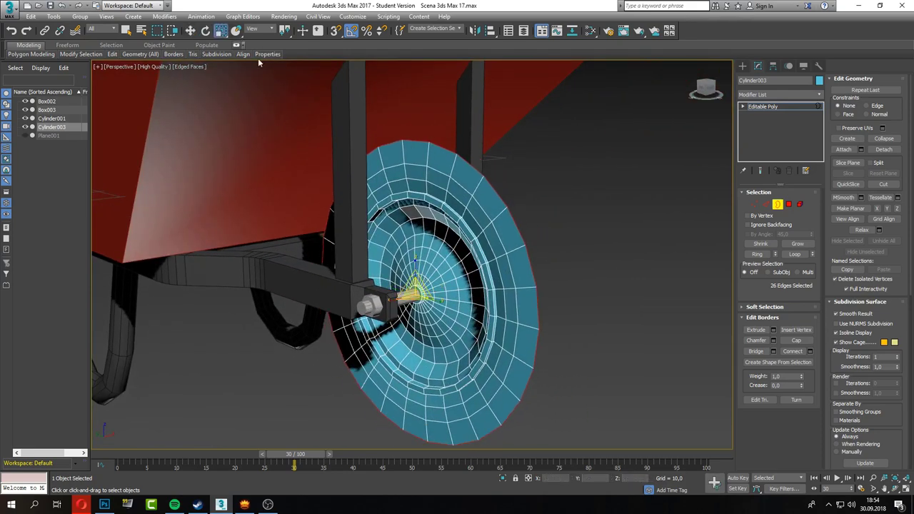
{"action": "key", "text": "w"}
{"action": "mouse_move", "coordinate": [470, 293]}
{"action": "middle_mouse_down", "text": "alt"}
{"action": "mouse_move", "coordinate": [442, 294]}
{"action": "mouse_move", "coordinate": [386, 271]}
{"action": "middle_mouse_up", "text": "alt"}
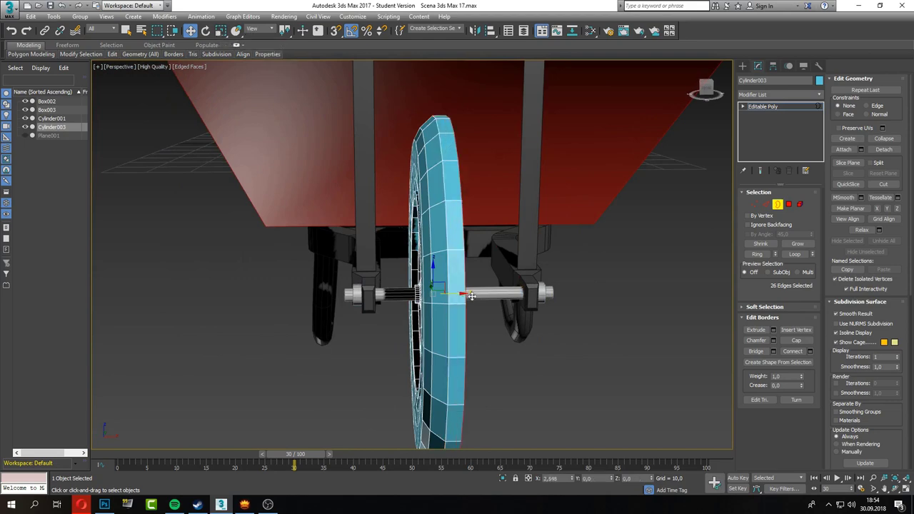
{"action": "mouse_move", "coordinate": [471, 296]}
{"action": "middle_mouse_down", "text": "alt"}
{"action": "mouse_move", "coordinate": [455, 278]}
{"action": "mouse_move", "coordinate": [421, 285]}
{"action": "middle_mouse_up", "text": "alt"}
{"action": "key", "text": "r"}
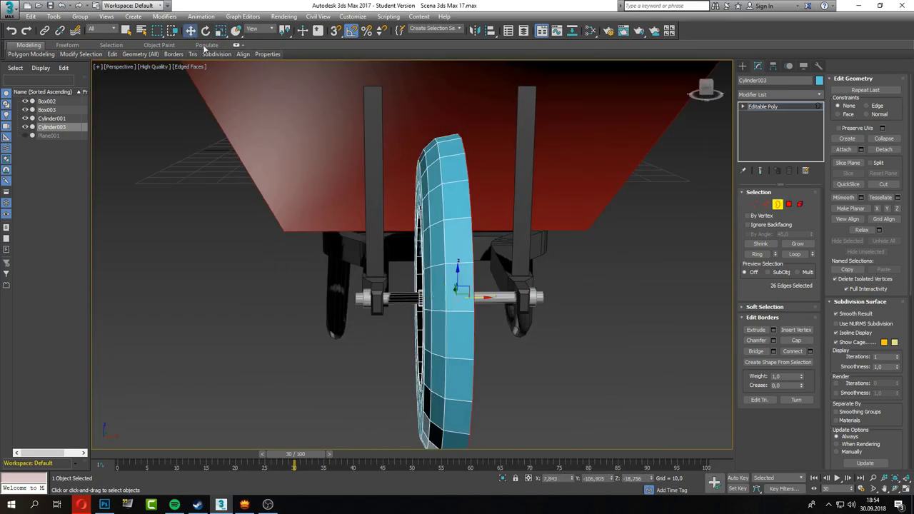
{"action": "scroll", "coordinate": [421, 285], "scroll_direction": "down", "scroll_amount": 3}
Mirror the half wheel as a copy and weld its border vertices in the Bottom view
{"action": "left_click", "coordinate": [475, 30]}
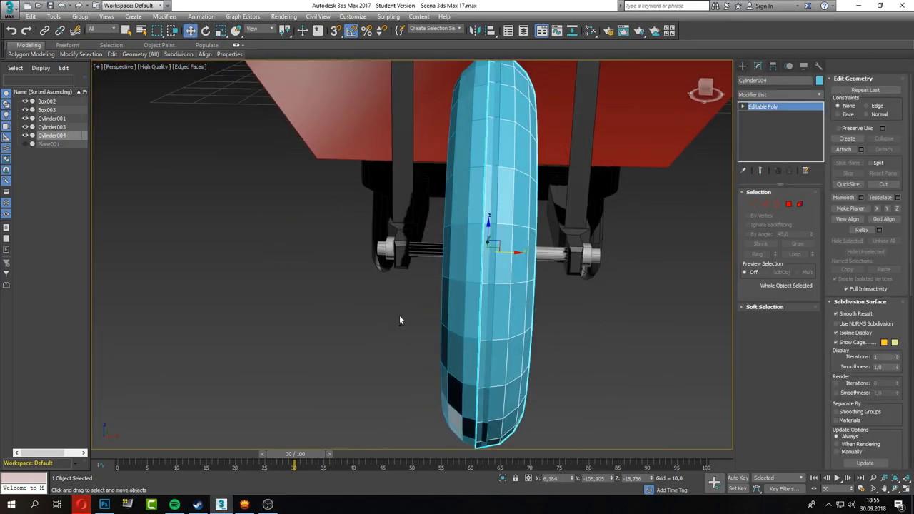
{"action": "middle_click_drag", "start_coordinate": [526, 255], "coordinate": [521, 255], "text": "alt"}
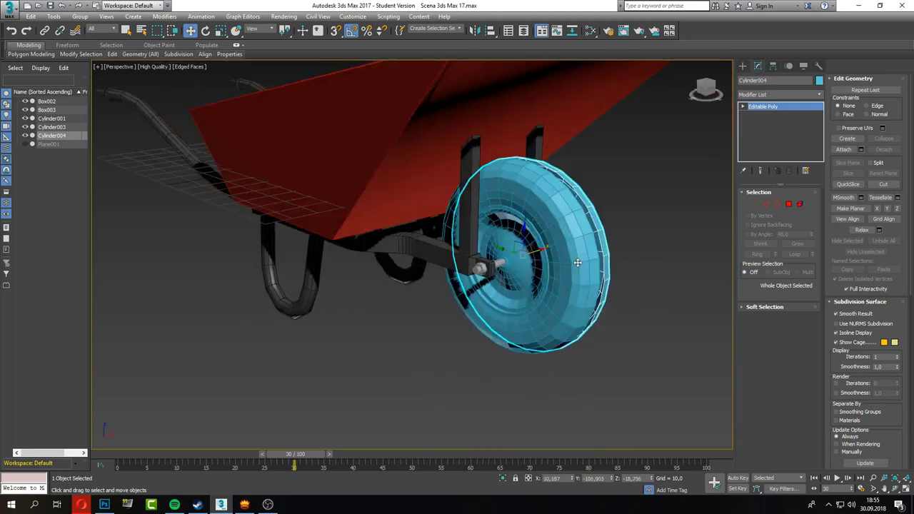
{"action": "key", "text": "2"}
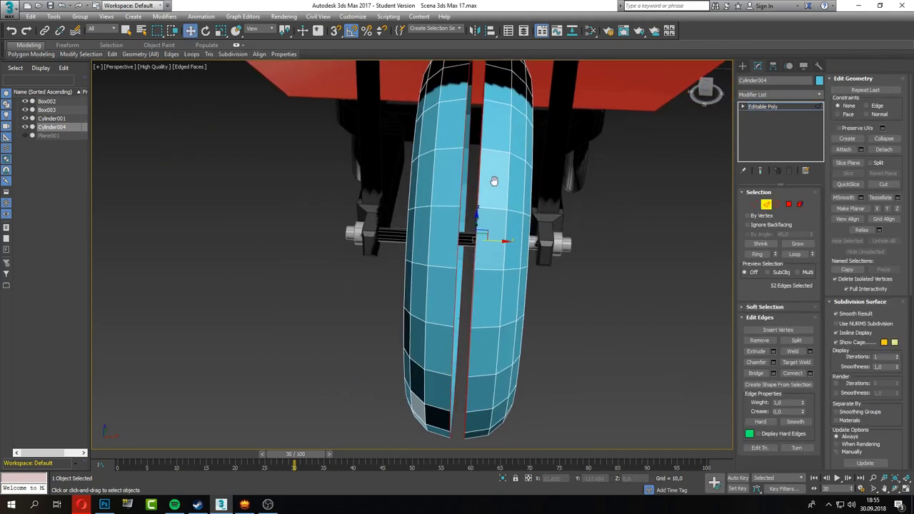
{"action": "key", "text": "alt+w"}
{"action": "key", "text": "b"}
{"action": "key", "text": "1"}
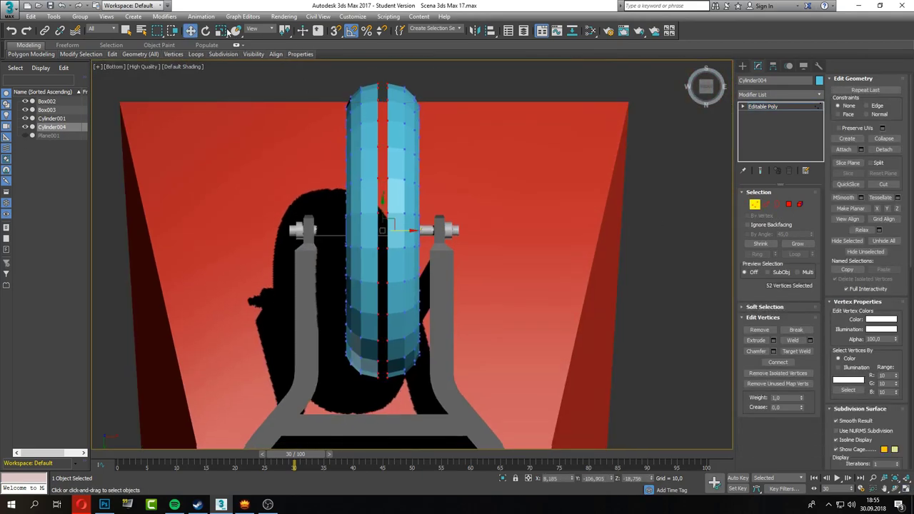
{"action": "key", "text": "3"}
Return to the Perspective view, leave sub-object editing and select the barrow tub
{"action": "key", "text": "alt+w"}
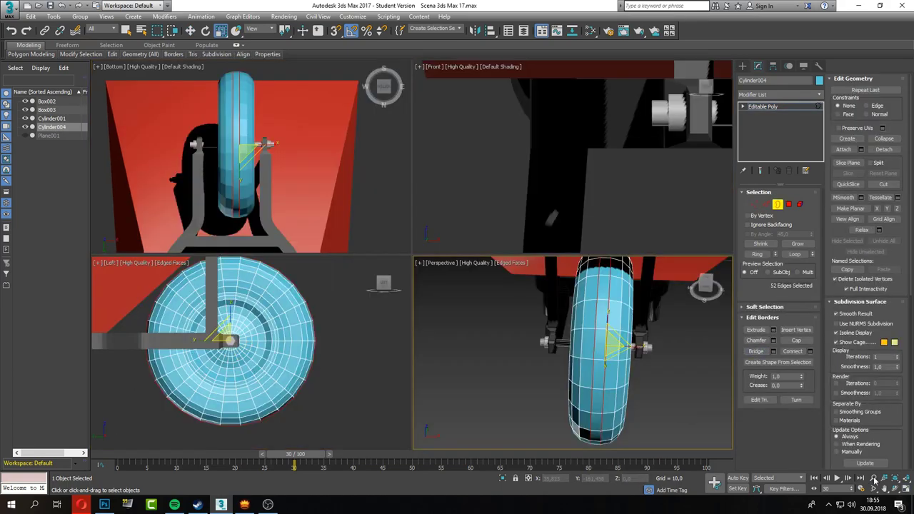
{"action": "key", "text": "alt+w"}
{"action": "mouse_move", "coordinate": [412, 258]}
{"action": "middle_mouse_down", "text": "alt"}
{"action": "mouse_move", "coordinate": [485, 247]}
{"action": "mouse_move", "coordinate": [443, 250]}
{"action": "mouse_move", "coordinate": [415, 228]}
{"action": "middle_mouse_up", "text": "alt"}
{"action": "scroll", "coordinate": [415, 227], "scroll_direction": "up", "scroll_amount": 5}
{"action": "scroll", "coordinate": [419, 334], "scroll_direction": "down", "scroll_amount": 8}
{"action": "mouse_move", "coordinate": [419, 337]}
{"action": "middle_mouse_down", "text": "alt"}
{"action": "mouse_move", "coordinate": [386, 307]}
{"action": "mouse_move", "coordinate": [400, 336]}
{"action": "middle_mouse_up", "text": "alt"}
{"action": "key", "text": "3"}
{"action": "left_click", "coordinate": [47, 100]}
Rename the wheel to felga, the axle to os and the frame to rama
{"action": "key", "text": "r"}
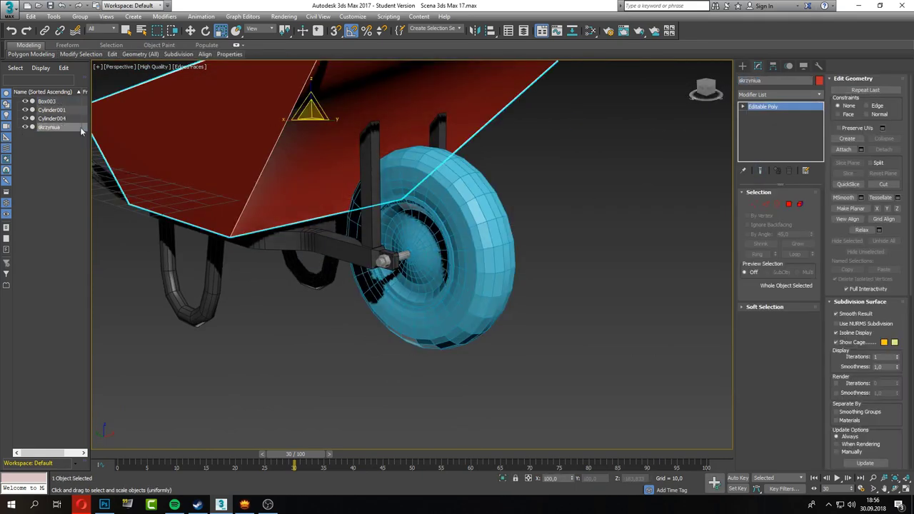
{"action": "type", "text": "felga"}
{"action": "key", "text": "Return"}
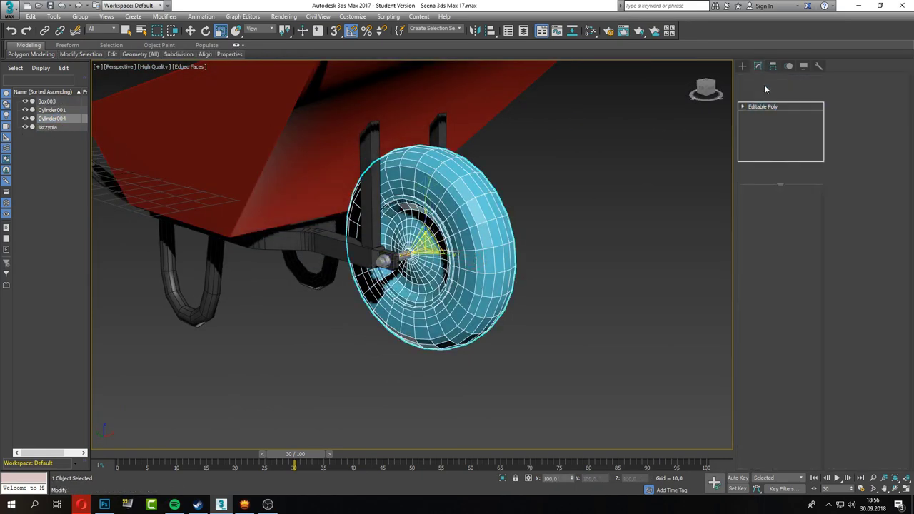
{"action": "left_click", "coordinate": [52, 110]}
{"action": "type", "text": "os"}
{"action": "key", "text": "Return"}
{"action": "left_click", "coordinate": [561, 68]}
{"action": "type", "text": "rama"}
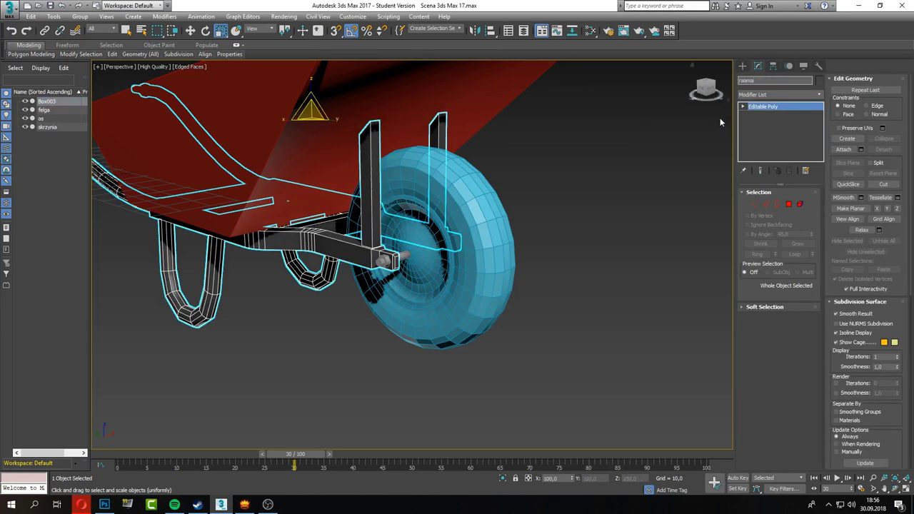
Isolate felga and select its outer tire polygons in the Left view
{"action": "left_click", "coordinate": [43, 101]}
{"action": "key", "text": "alt+q"}
{"action": "key", "text": "alt+w"}
{"action": "key", "text": "alt+w"}
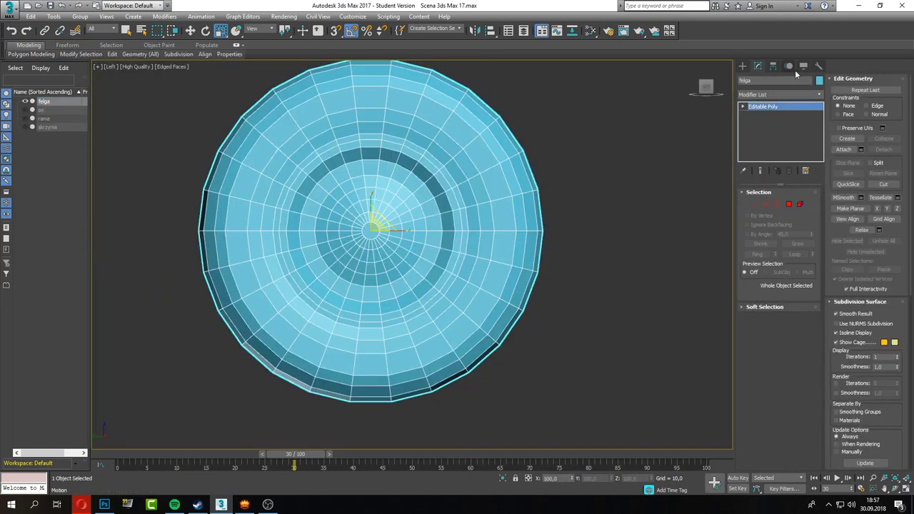
{"action": "key", "text": "4"}
{"action": "left_click_drag", "start_coordinate": [475, 379], "coordinate": [612, 169]}
{"action": "mouse_move", "coordinate": [235, 408]}
{"action": "left_mouse_down", "text": "ctrl"}
{"action": "mouse_move", "coordinate": [490, 343]}
{"action": "mouse_move", "coordinate": [218, 143]}
{"action": "left_mouse_up", "text": "ctrl"}
{"action": "scroll", "coordinate": [357, 250], "scroll_direction": "up", "scroll_amount": 3}
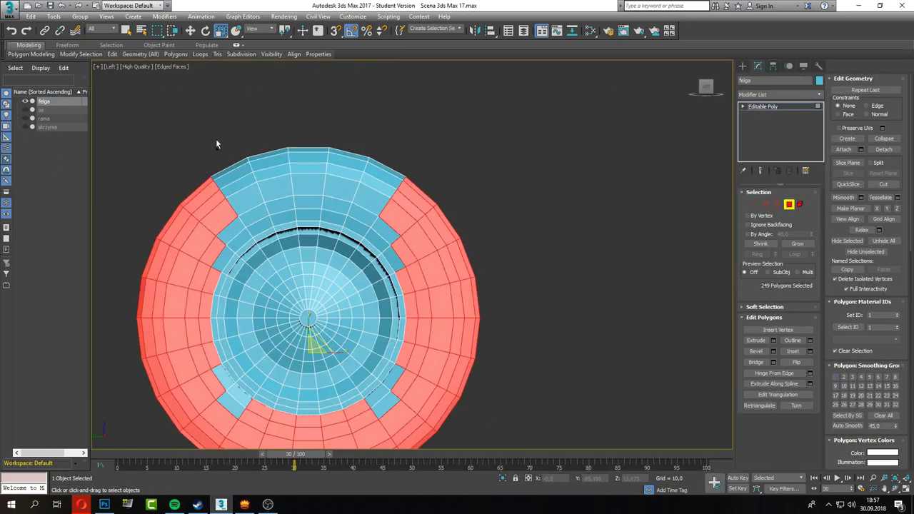
{"action": "left_click_drag", "start_coordinate": [433, 178], "coordinate": [343, 132], "text": "ctrl"}
Add the lower rim wedges to the selection and detach the tire as opona
{"action": "left_click", "coordinate": [110, 66]}
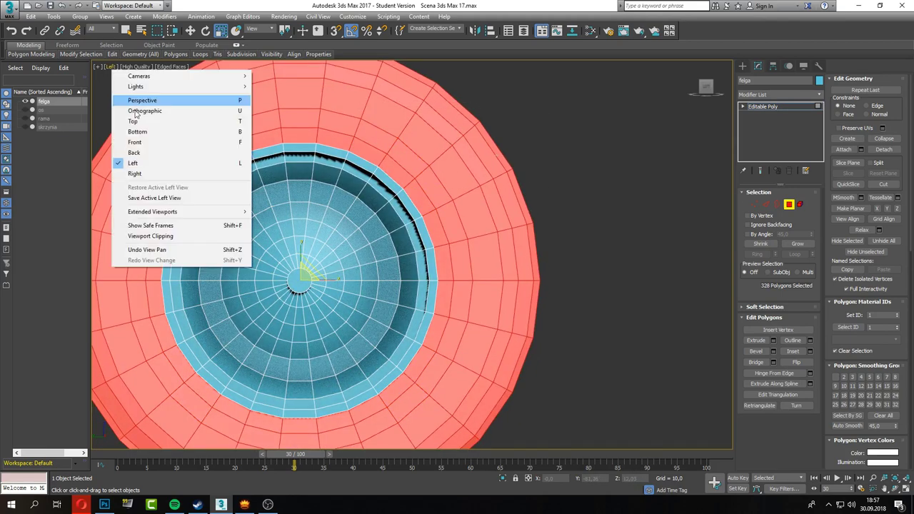
{"action": "left_click", "coordinate": [143, 170]}
{"action": "key", "text": "l"}
{"action": "left_click_drag", "start_coordinate": [571, 408], "coordinate": [437, 295], "text": "ctrl"}
{"action": "scroll", "coordinate": [336, 235], "scroll_direction": "down", "scroll_amount": 4}
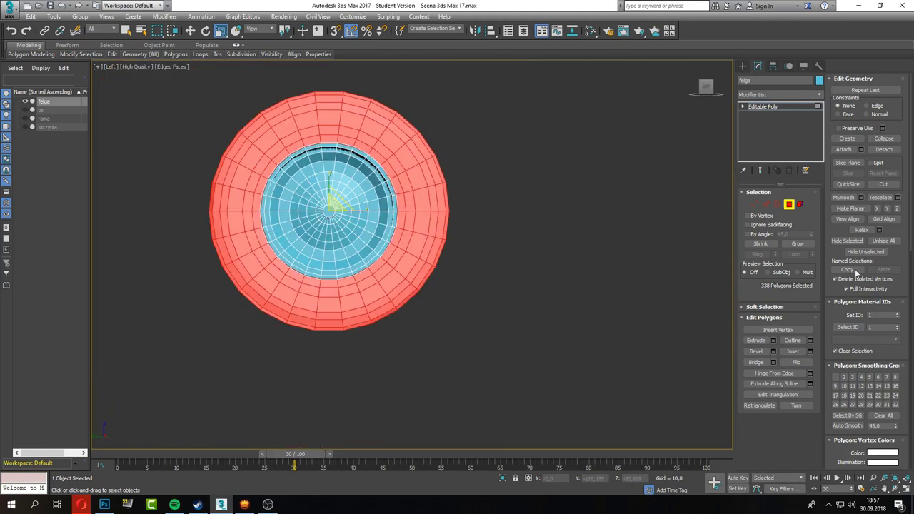
{"action": "type", "text": "opona"}
{"action": "key", "text": "Return"}
{"action": "left_click", "coordinate": [819, 80]}
Give the tire opona a custom near-black object colour
{"action": "left_click", "coordinate": [228, 230]}
{"action": "left_click", "coordinate": [352, 291]}
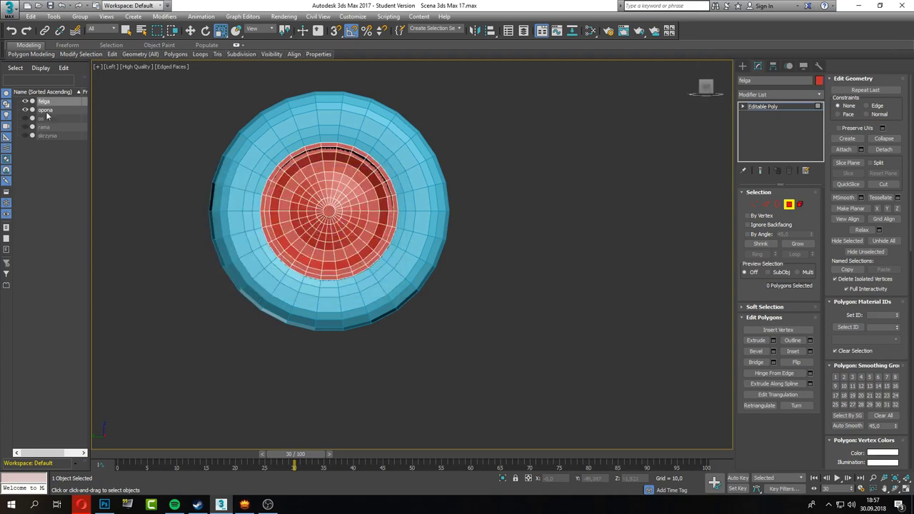
{"action": "left_click", "coordinate": [819, 80]}
{"action": "double_click", "coordinate": [380, 260]}
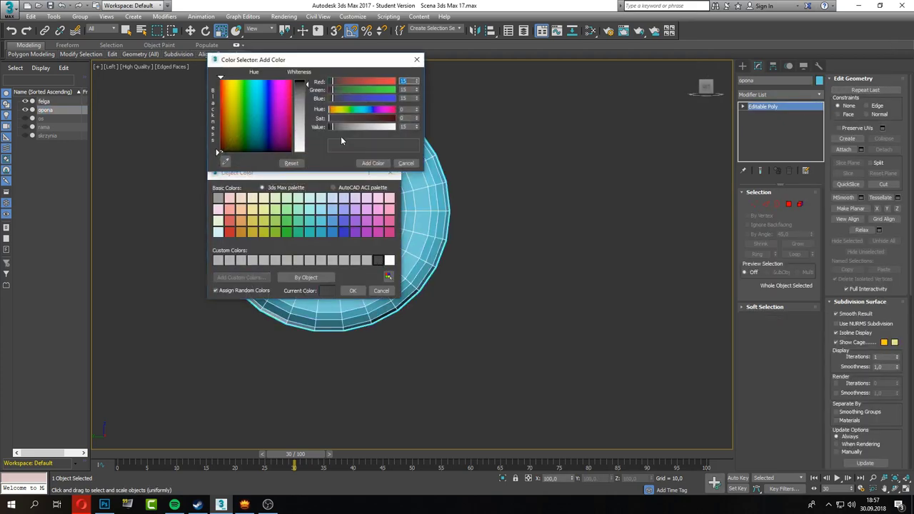
{"action": "left_click", "coordinate": [370, 163]}
{"action": "left_click", "coordinate": [352, 291]}
Select the centre hub polygon of the rim felga in the Perspective view
{"action": "key", "text": "ctrl+d"}
{"action": "key", "text": "p"}
{"action": "middle_click_drag", "start_coordinate": [357, 240], "coordinate": [437, 246], "text": "alt"}
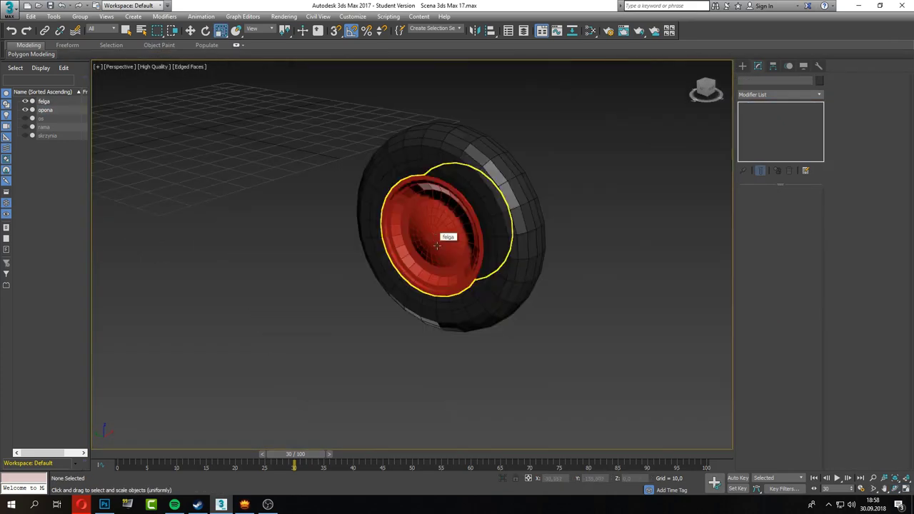
{"action": "left_click", "coordinate": [436, 246]}
{"action": "scroll", "coordinate": [371, 228], "scroll_direction": "up", "scroll_amount": 5}
{"action": "key", "text": "4"}
{"action": "left_click", "coordinate": [377, 219]}
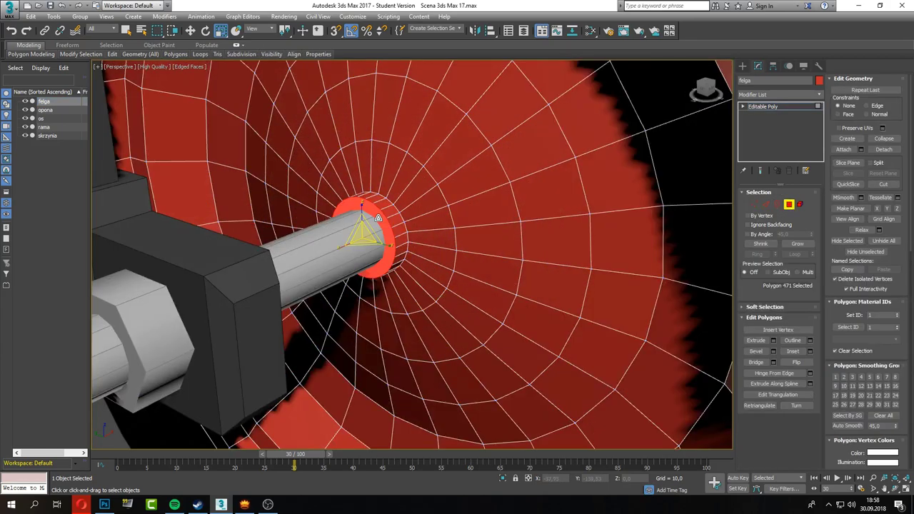
{"action": "key", "text": "w"}
{"action": "scroll", "coordinate": [359, 255], "scroll_direction": "up", "scroll_amount": 8}
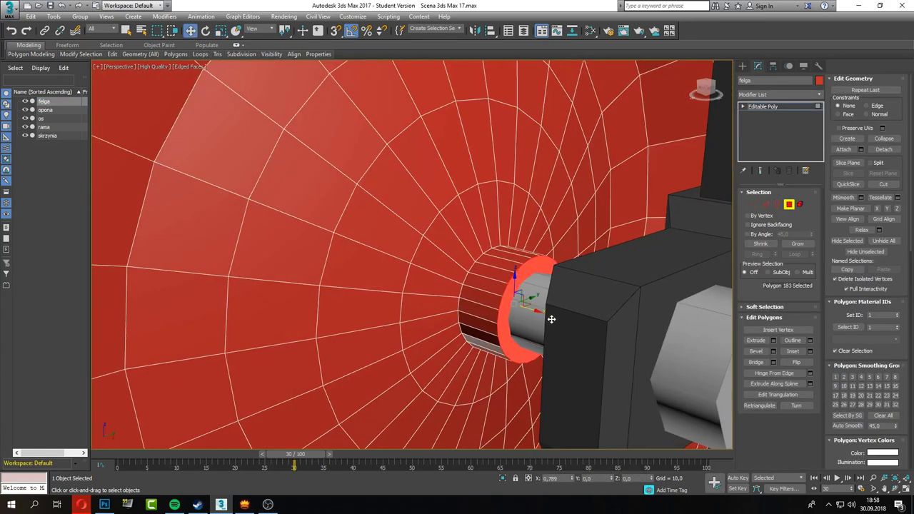
{"action": "scroll", "coordinate": [552, 320], "scroll_direction": "down", "scroll_amount": 10}
{"action": "scroll", "coordinate": [552, 319], "scroll_direction": "up", "scroll_amount": 8}
{"action": "mouse_move", "coordinate": [552, 319]}
{"action": "middle_mouse_down", "text": "alt"}
{"action": "mouse_move", "coordinate": [462, 202]}
{"action": "mouse_move", "coordinate": [545, 281]}
{"action": "middle_mouse_up", "text": "alt"}
Unhide and select opona, then end isolation to show all wheelbarrow parts
{"action": "left_click", "coordinate": [25, 109]}
{"action": "scroll", "coordinate": [421, 252], "scroll_direction": "up", "scroll_amount": 5}
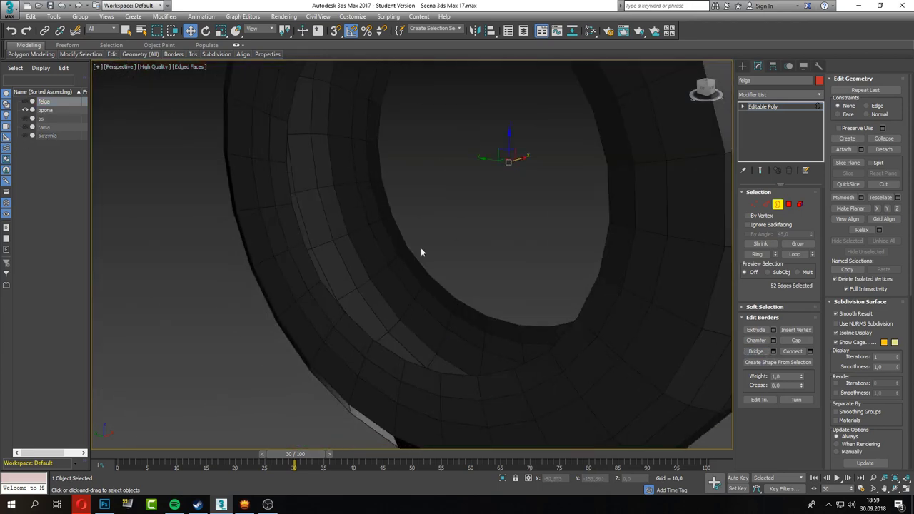
{"action": "left_click", "coordinate": [421, 252]}
{"action": "key", "text": "alt+q"}
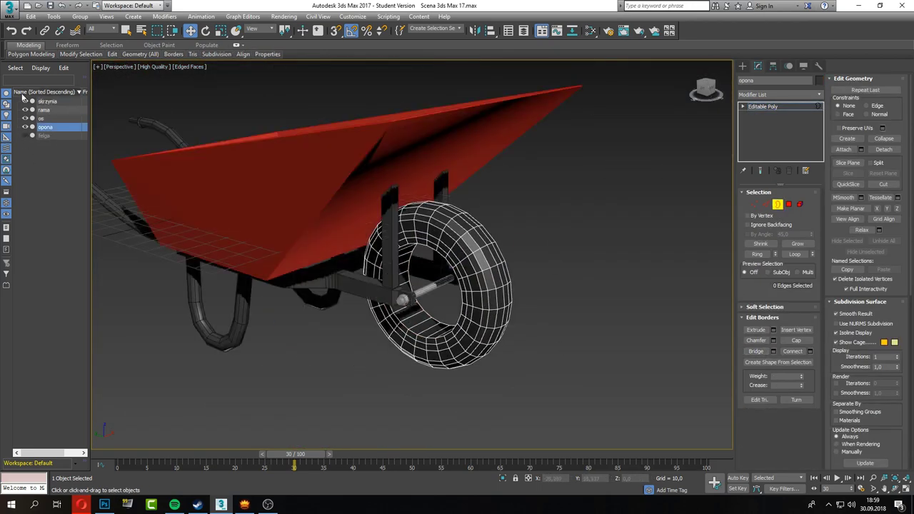
Switch to Default Shading without edged faces and bring up the modifier list for opona
{"action": "key", "text": "F4"}
{"action": "scroll", "coordinate": [457, 304], "scroll_direction": "up", "scroll_amount": 3}
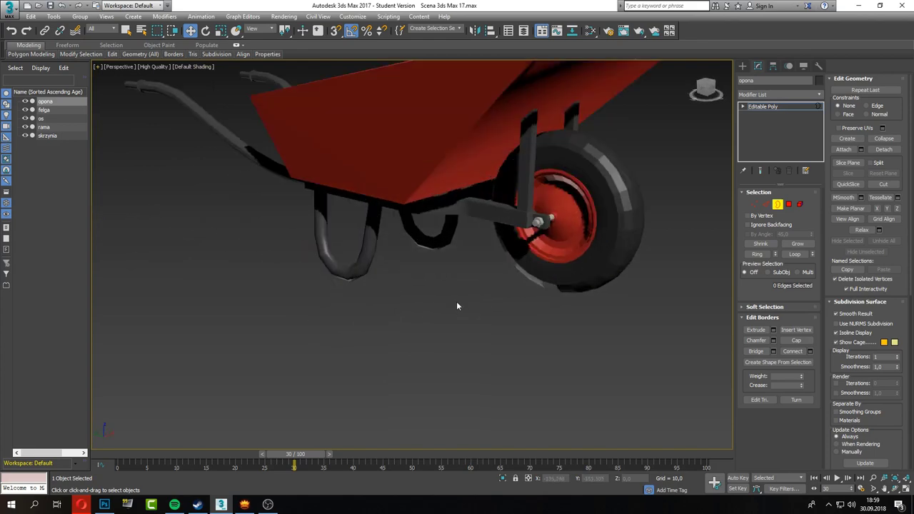
{"action": "left_click", "coordinate": [781, 94]}
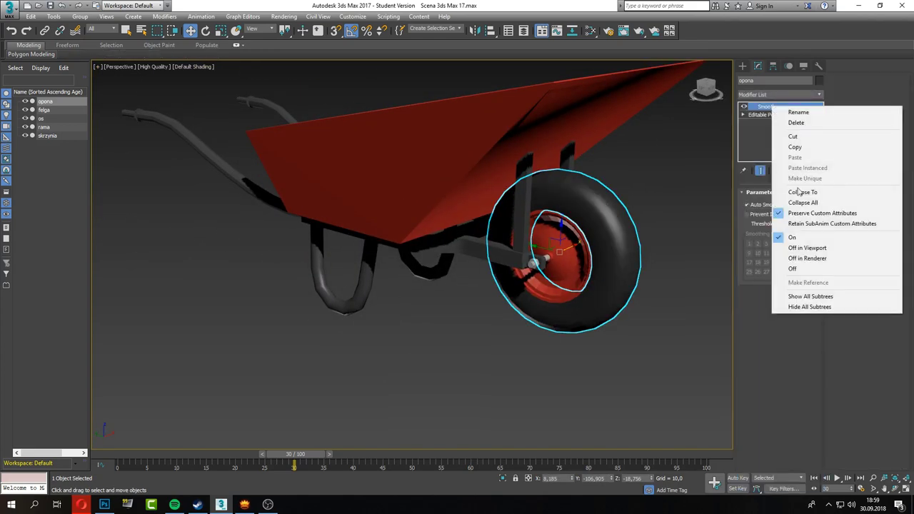